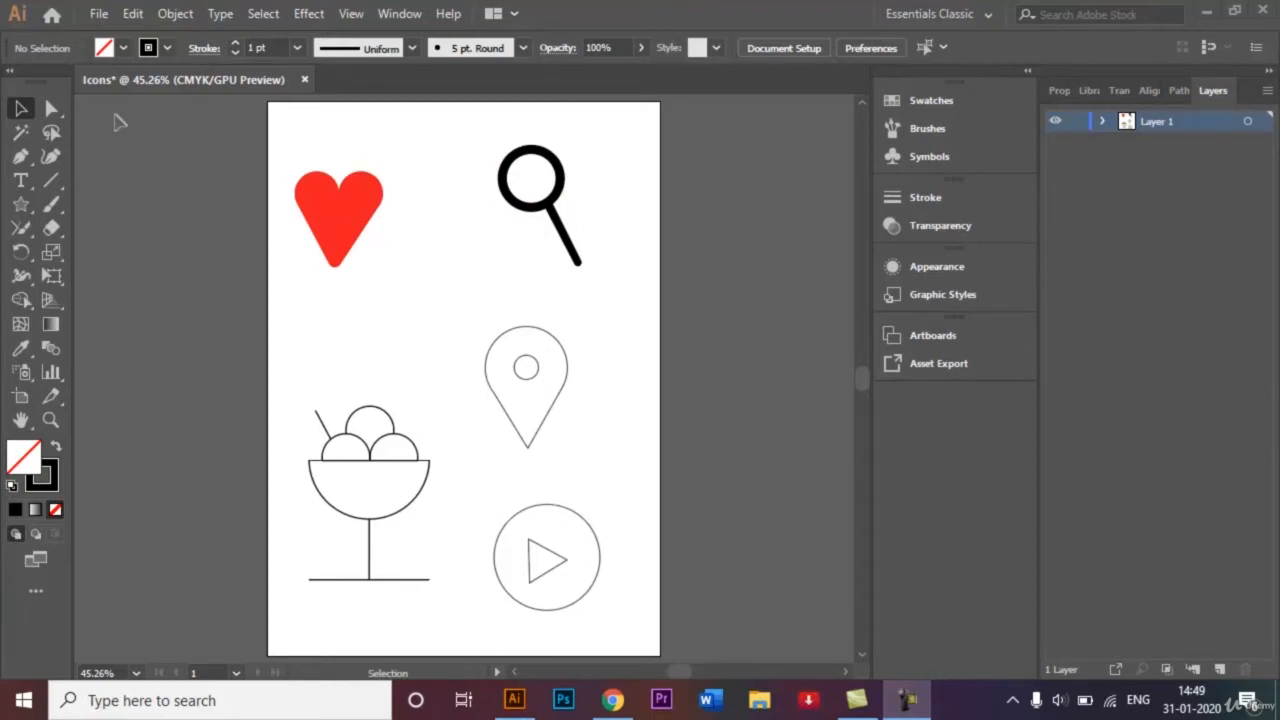
Create a new portrait A4 document named Icons, 210 x 297 mm.
left_click(103, 16)
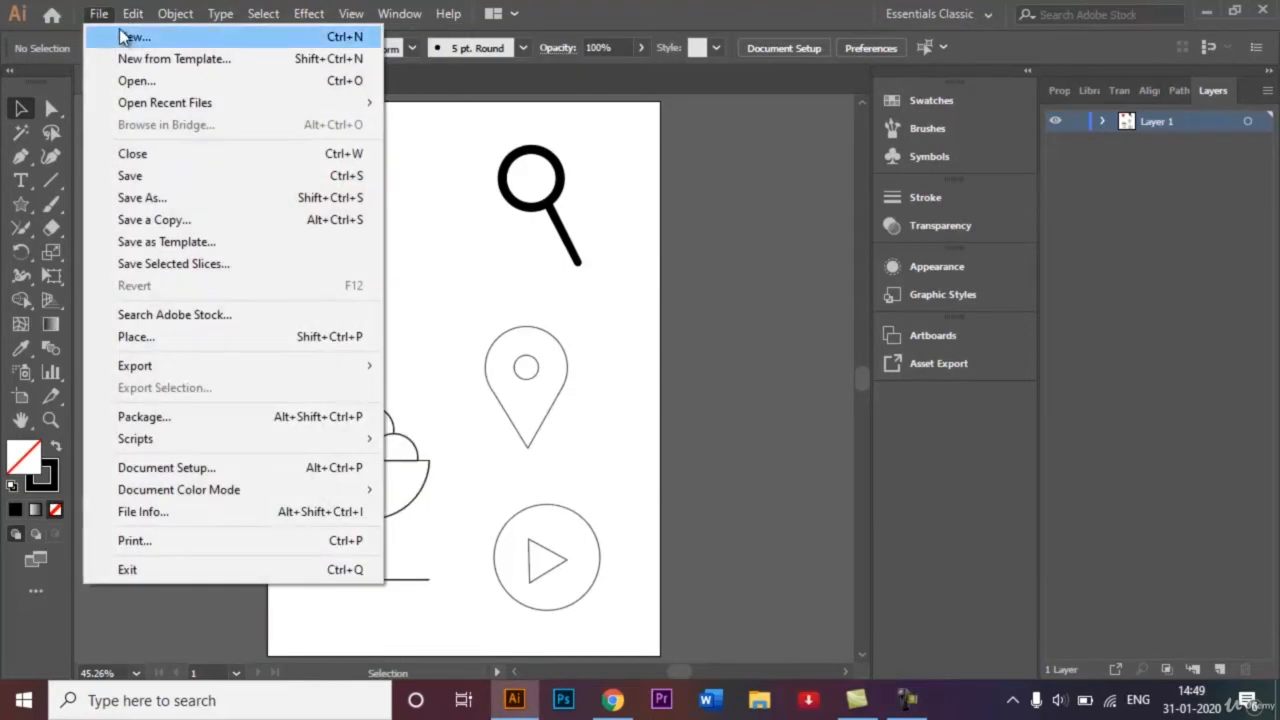
left_click(122, 37)
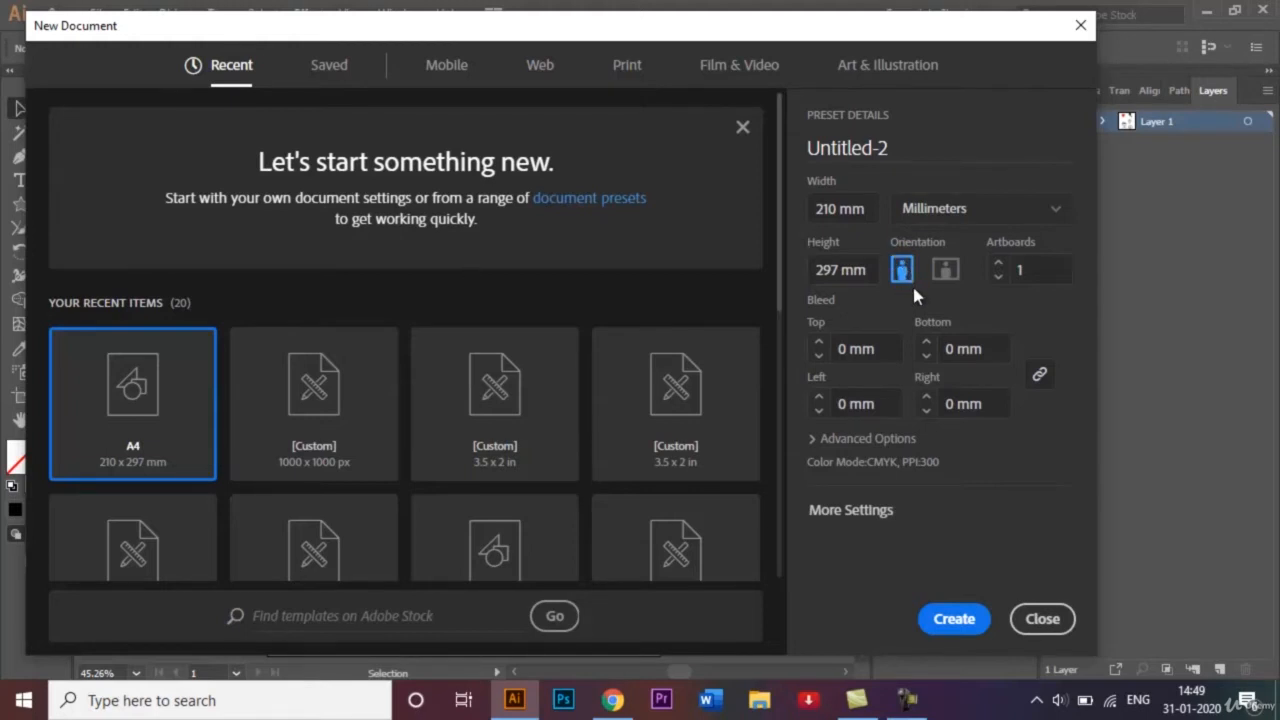
triple_click(895, 147)
key("BackSpace")
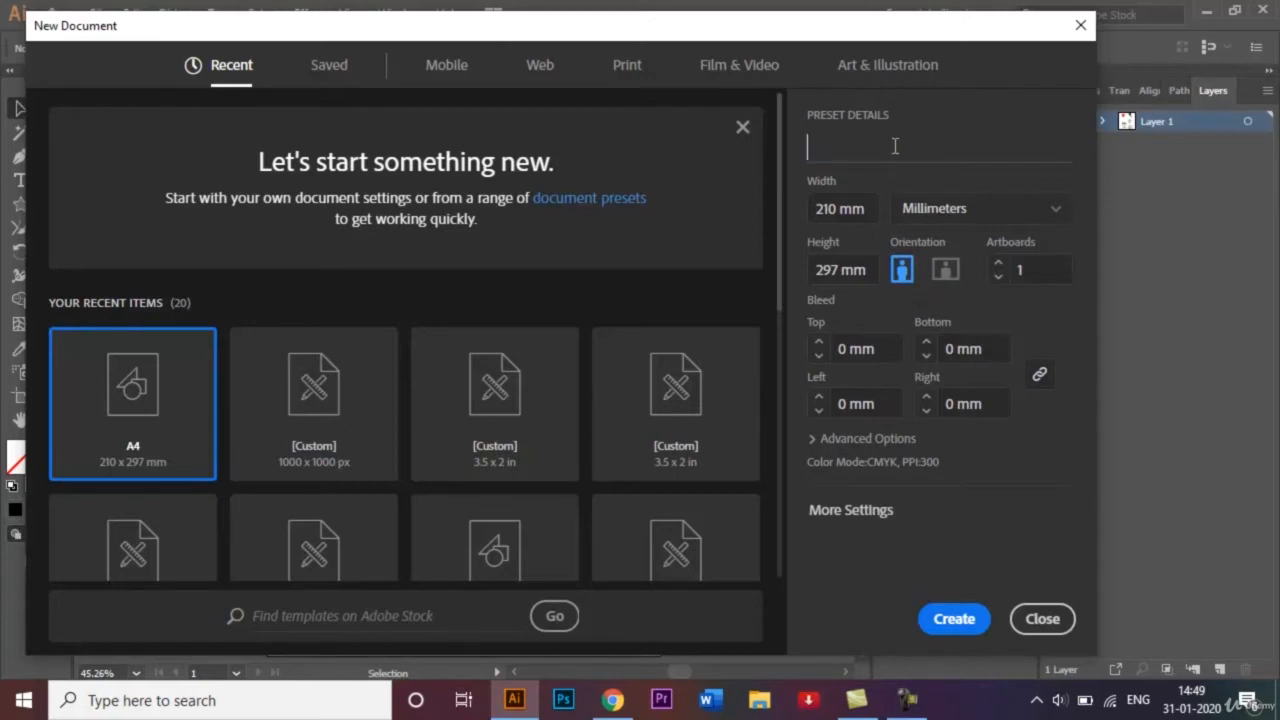
type("Icons")
left_click(957, 615)
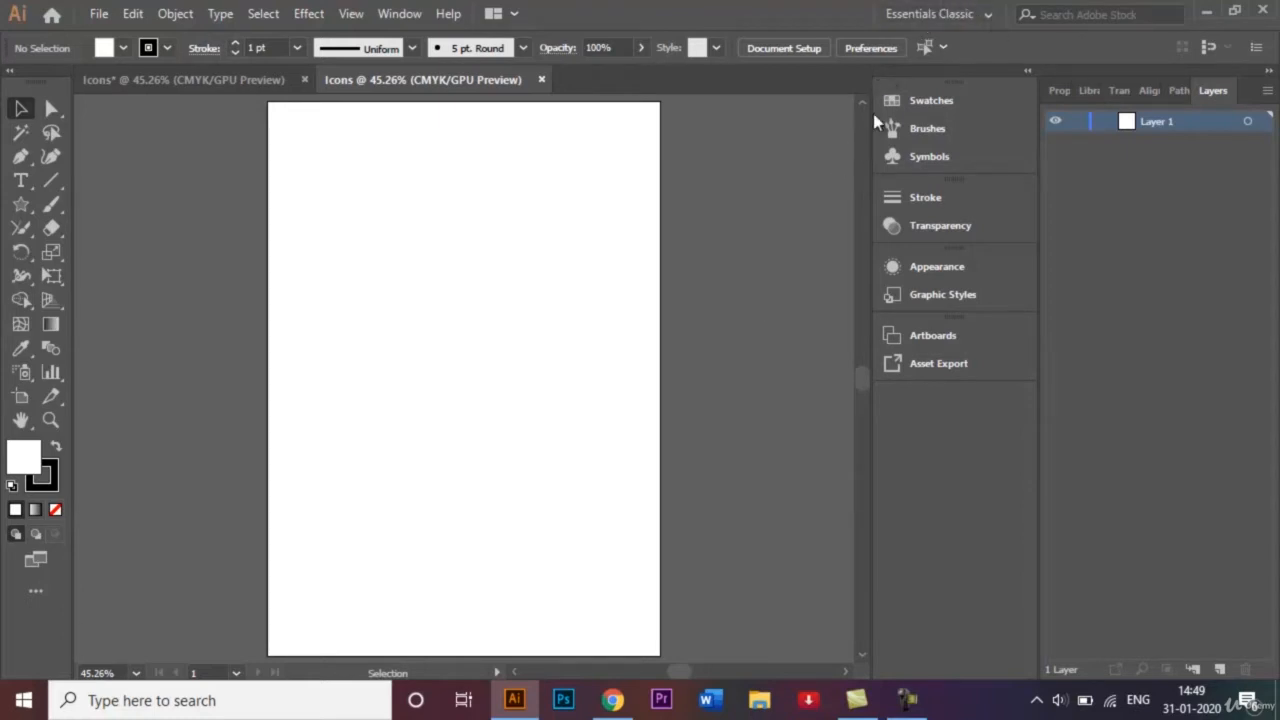
left_click(982, 18)
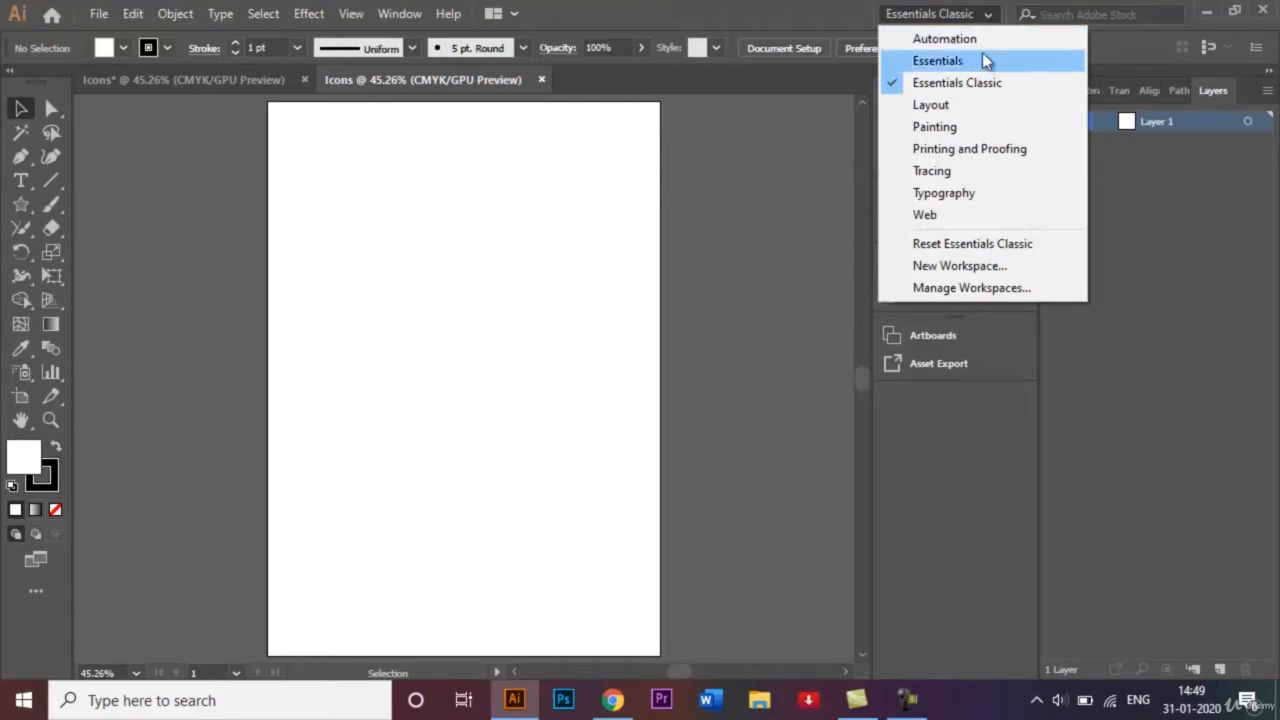
left_click(811, 126)
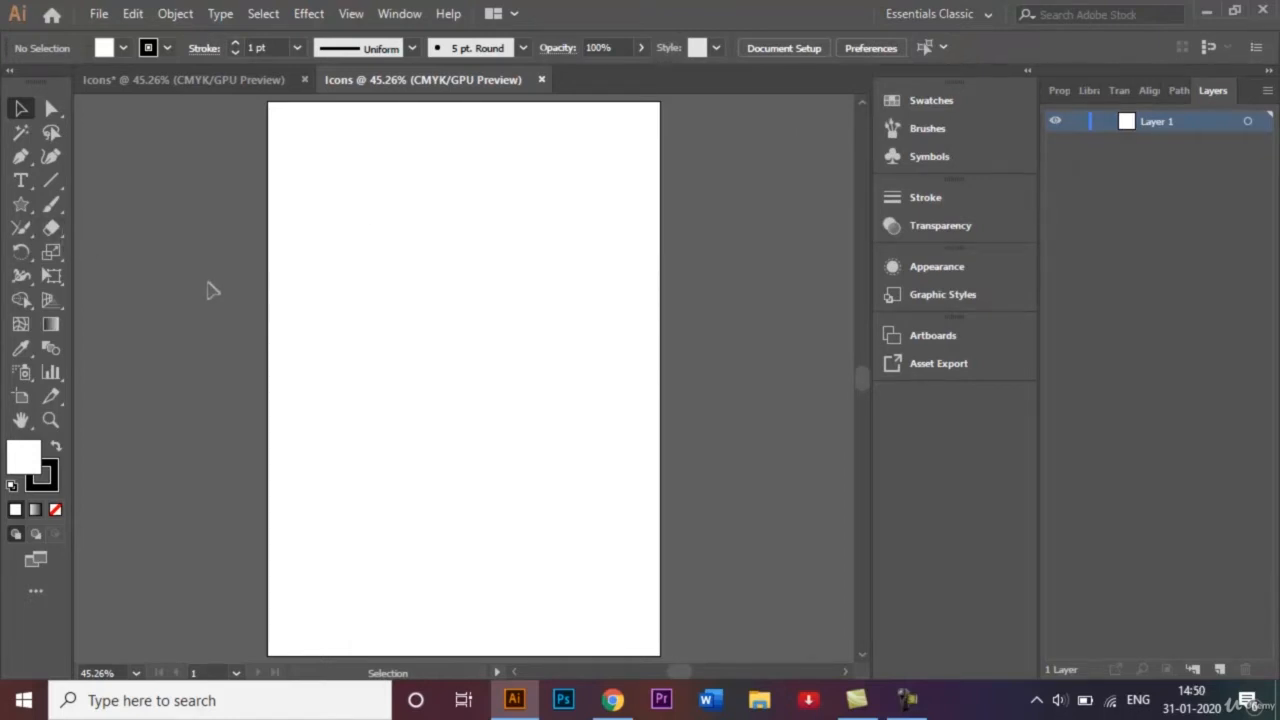
left_click(219, 92)
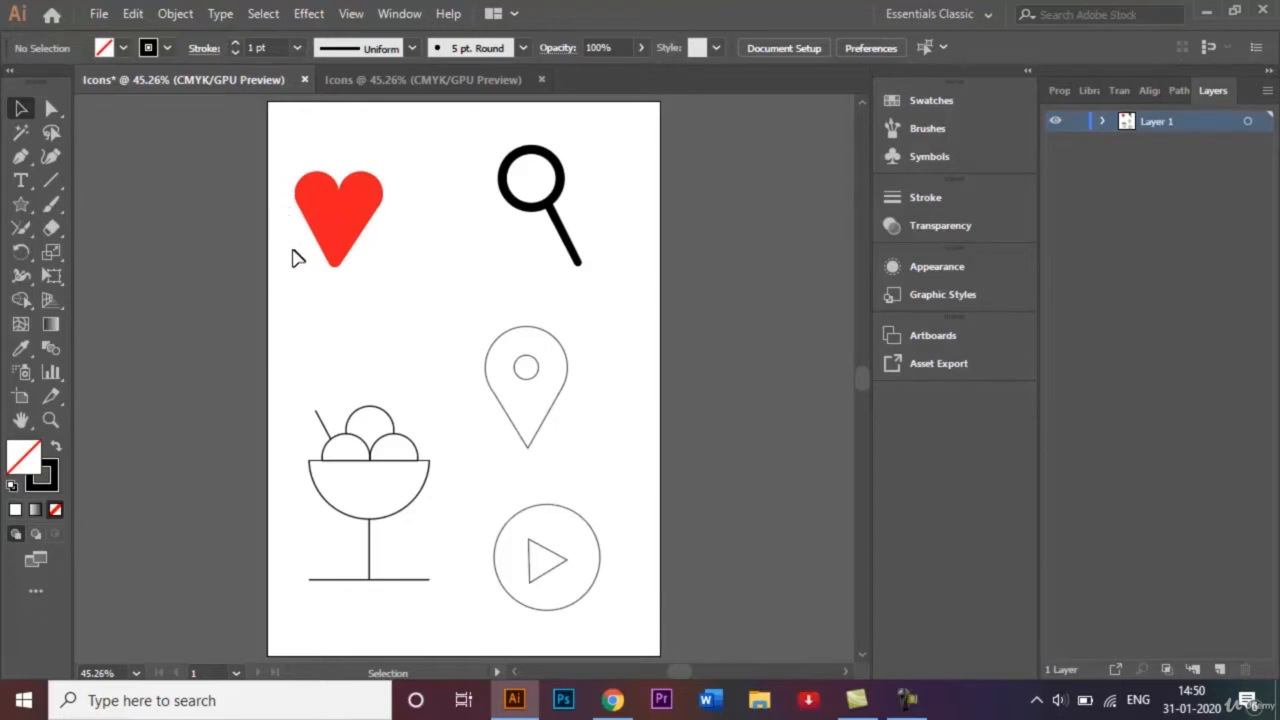
left_click(470, 82)
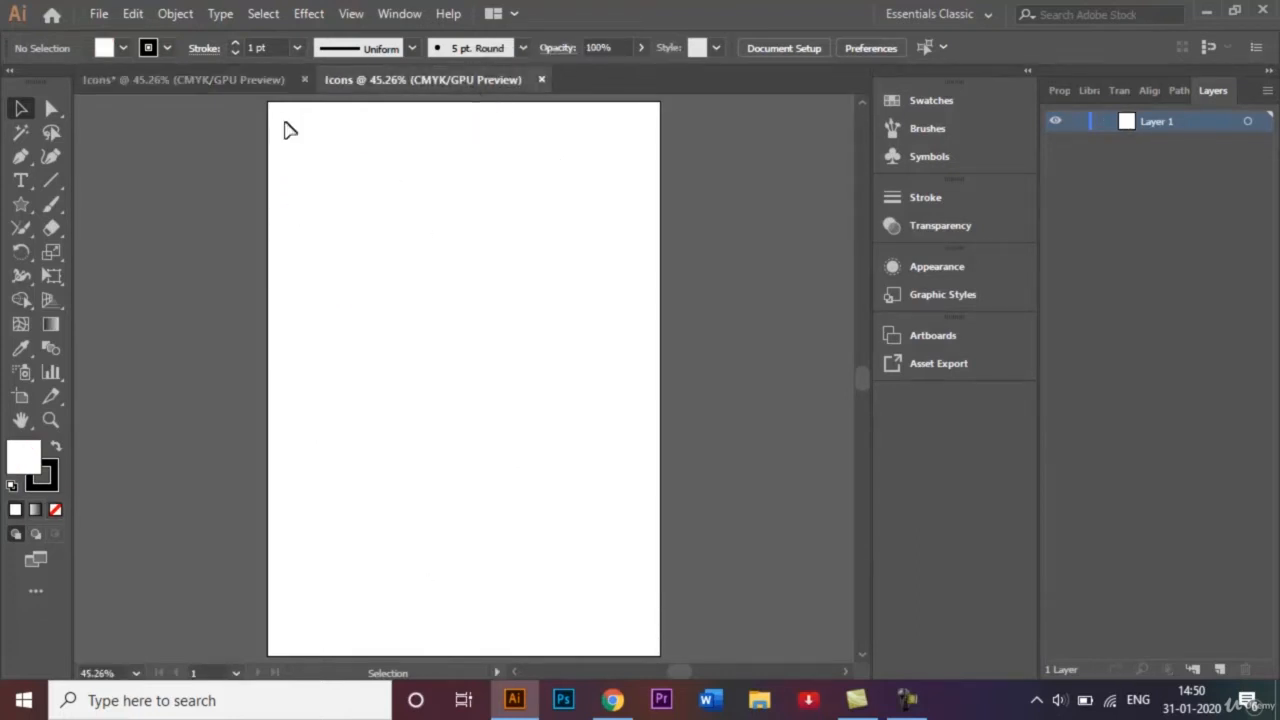
Draw a circle 40 mm wide and 40 mm high with the Ellipse tool, using no fill.
left_click(20, 205)
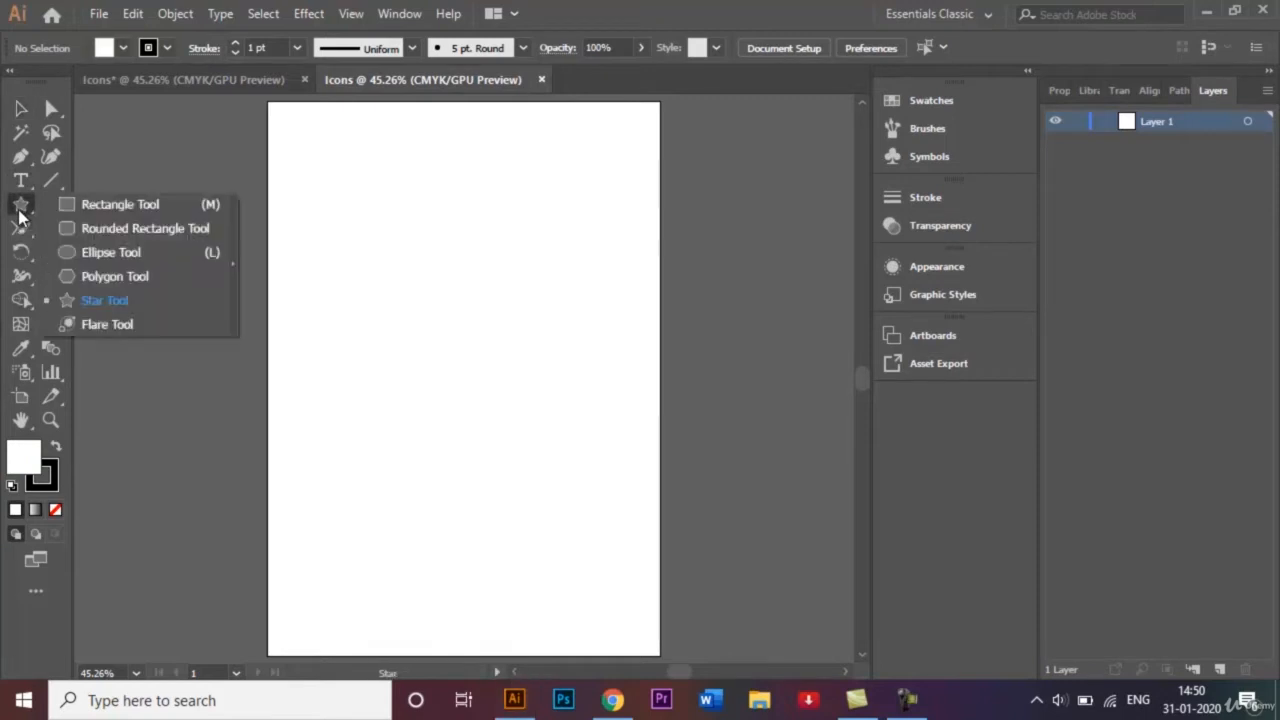
left_click(112, 254)
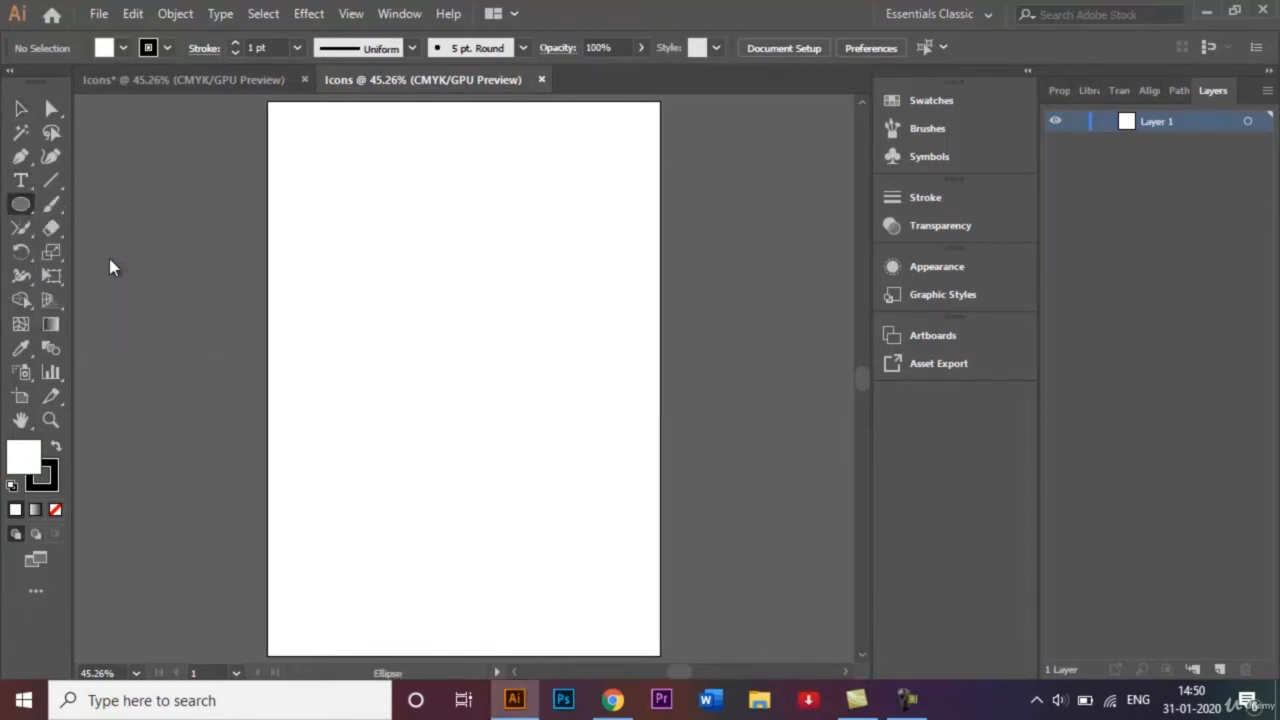
left_click(55, 511)
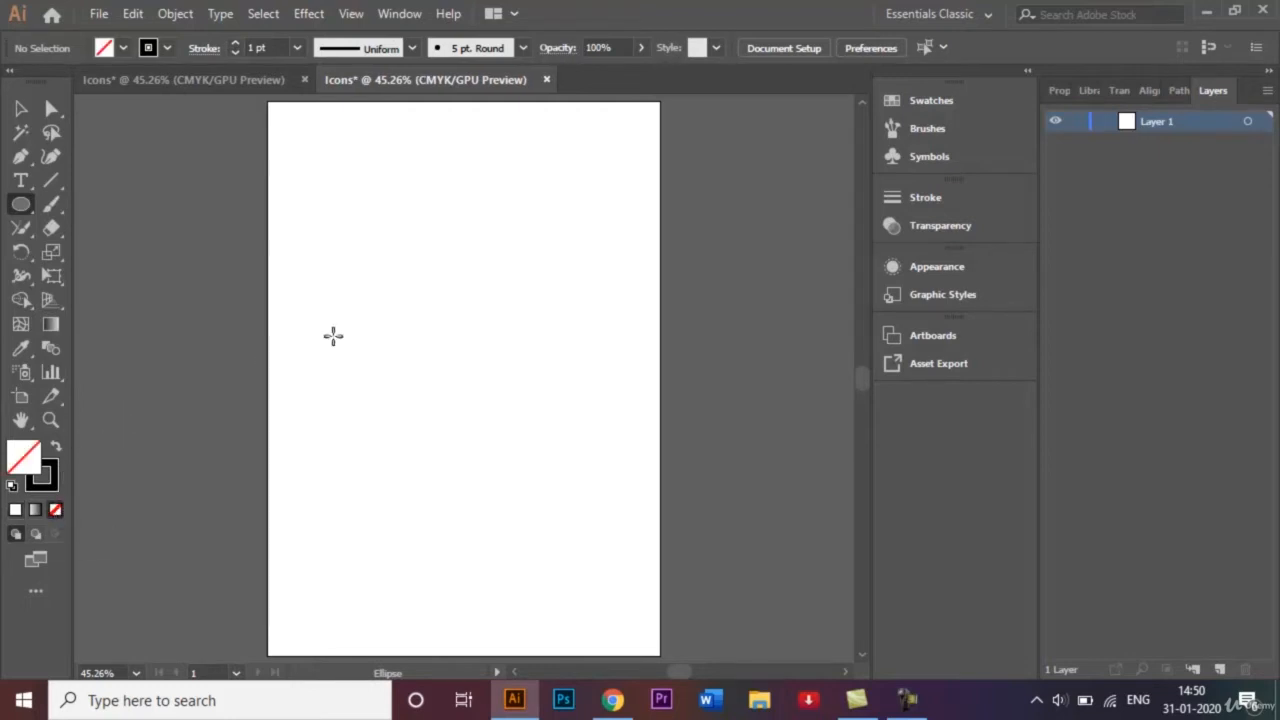
left_click(364, 280)
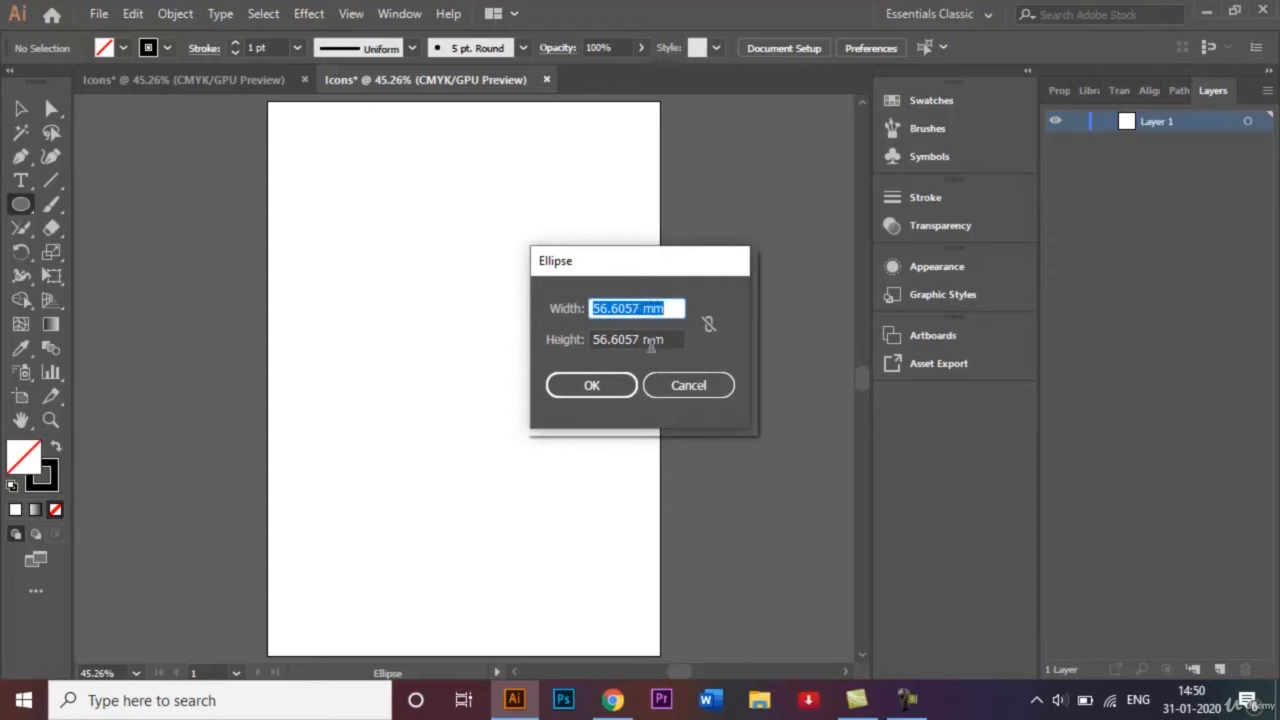
key("BackSpace")
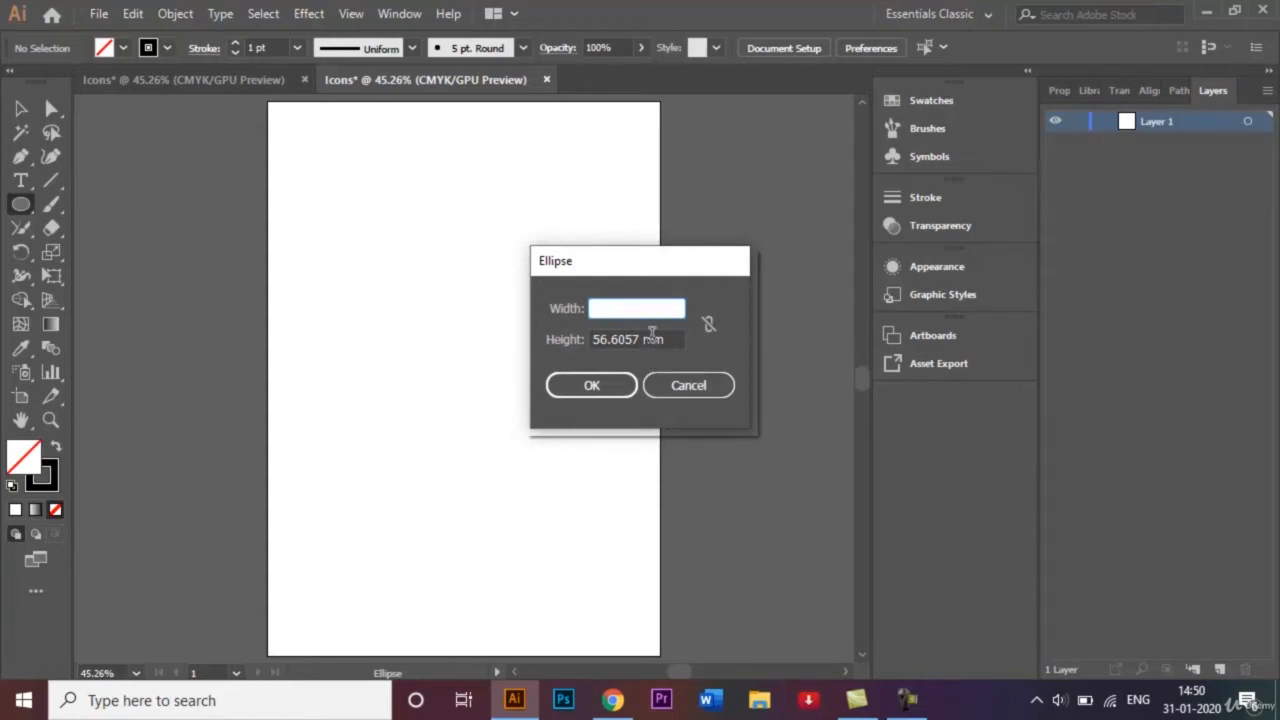
type("40")
double_click(640, 339)
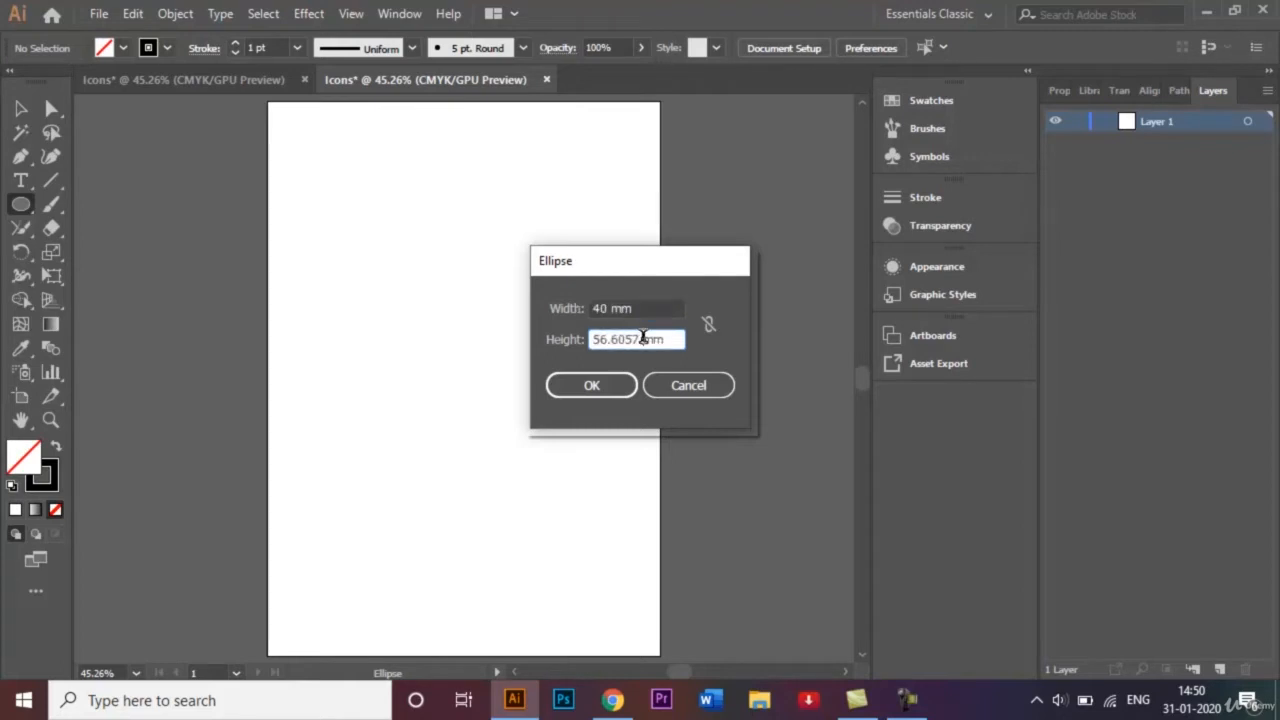
key("BackSpace")
type("40")
left_click(590, 386)
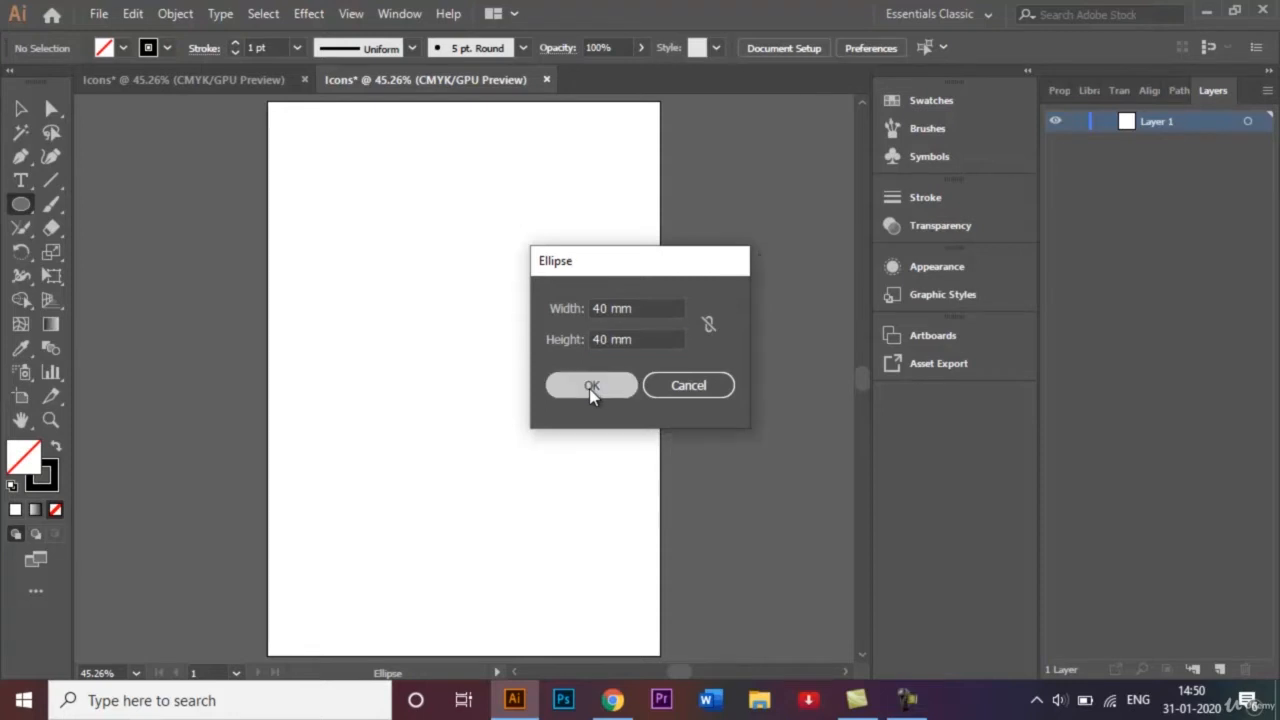
Move the circle to the artboard's upper left corner and place a copy directly to its right, touching it.
left_click(21, 108)
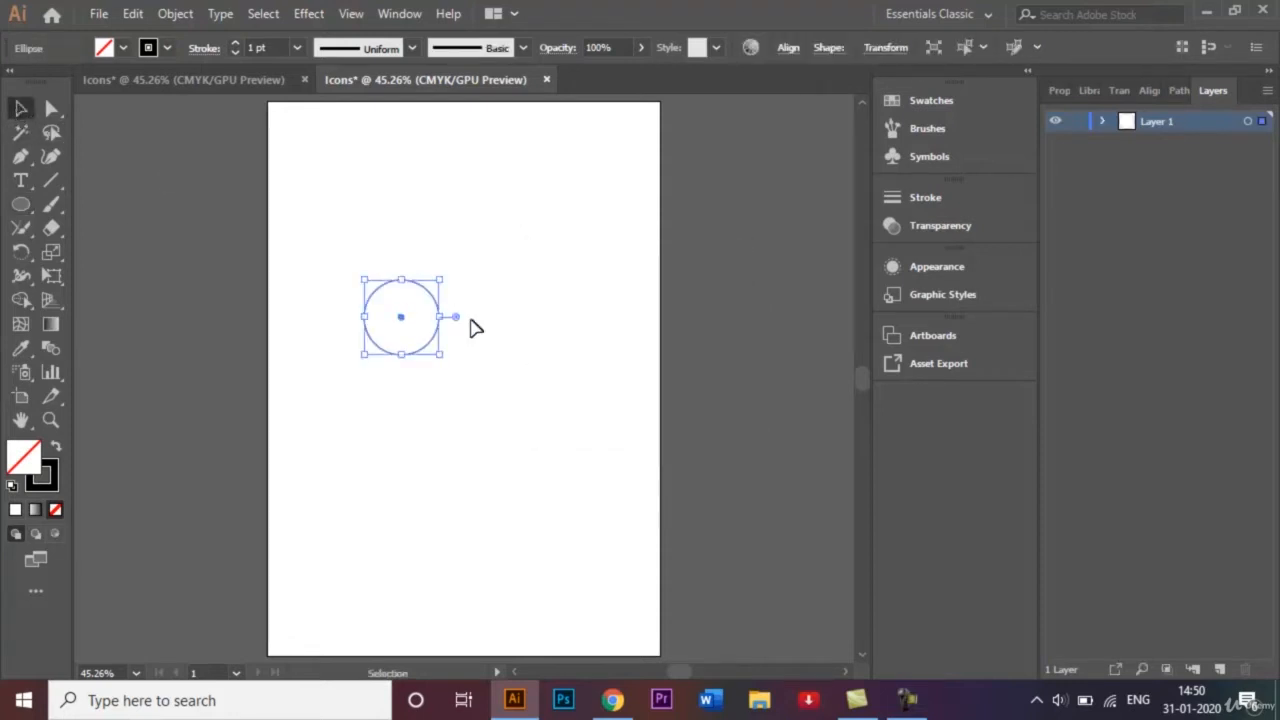
left_click_drag(401, 317, 336, 173)
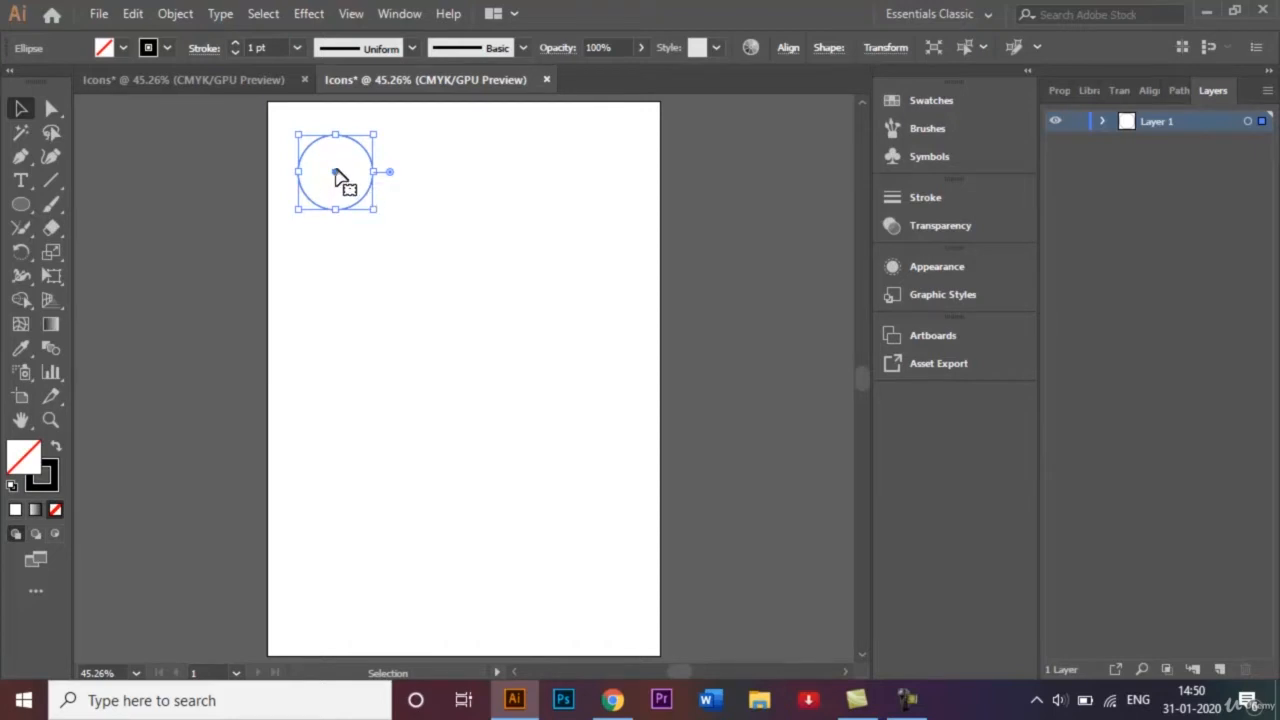
left_click_drag(336, 172, 409, 176)
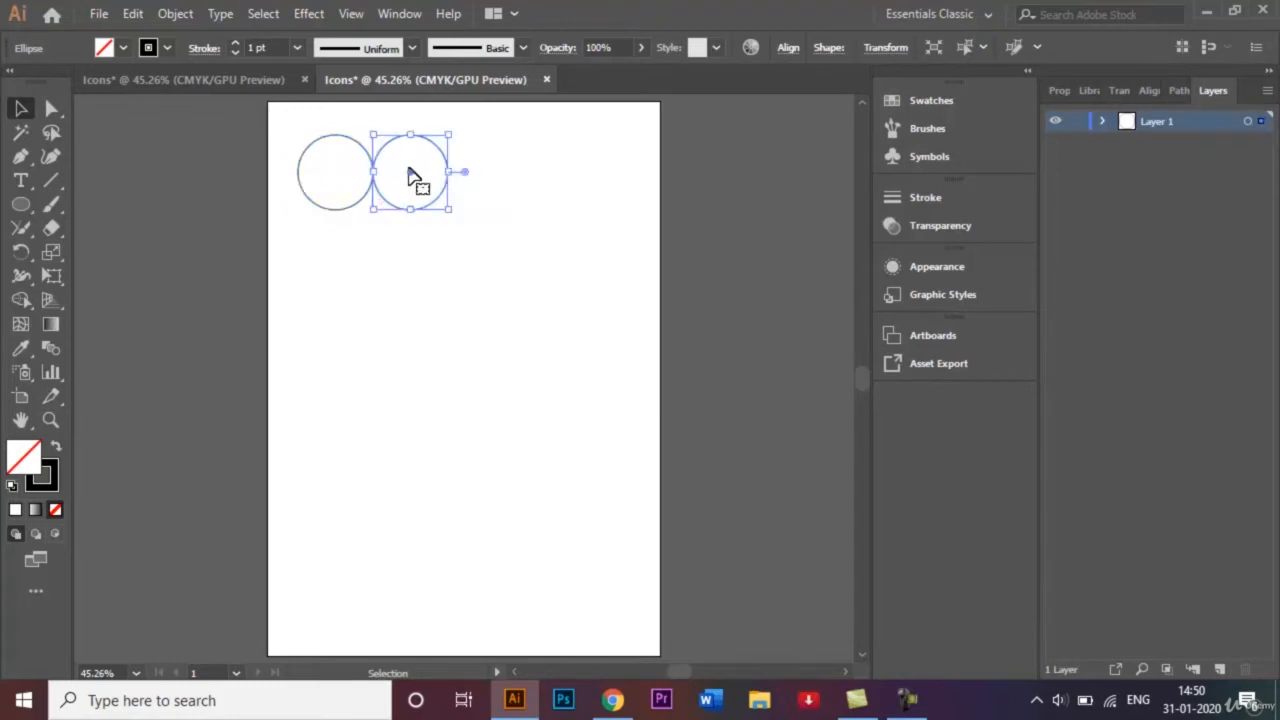
left_click(420, 240)
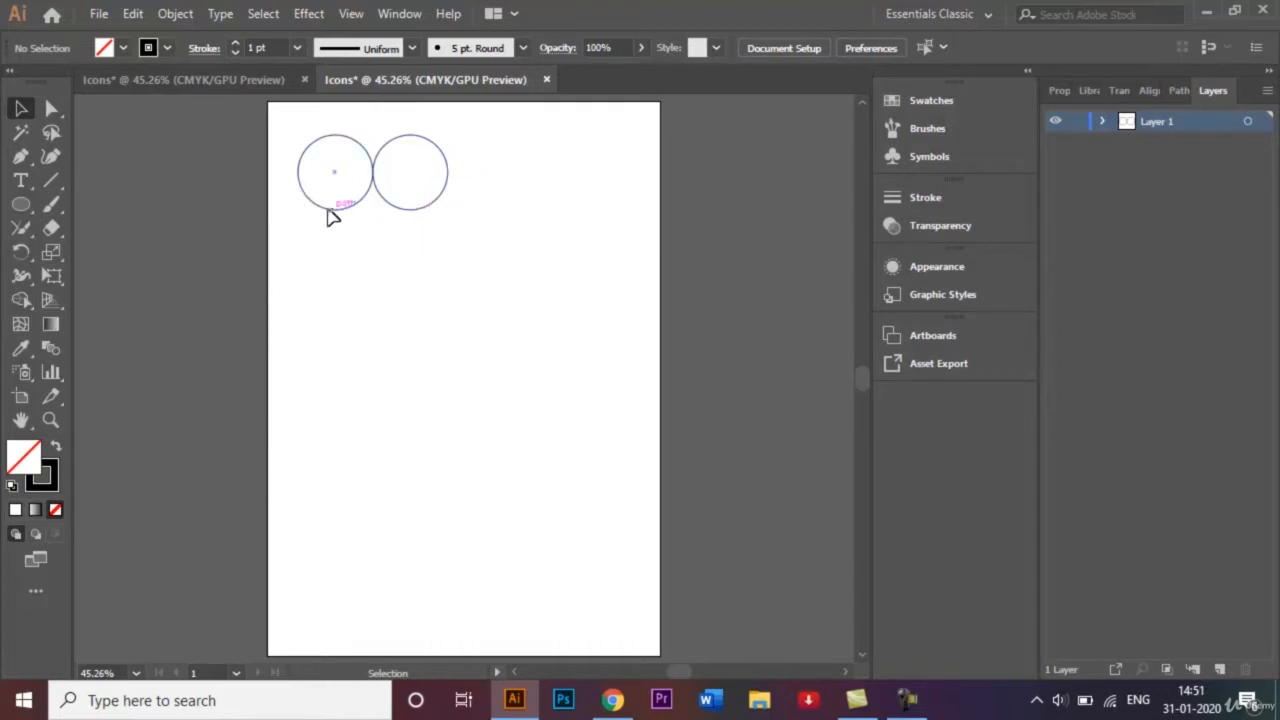
Draw an open V-shaped path with the Pen tool from the left circle's outer edge to a point below and up to the right circle's outer edge.
left_click(21, 158)
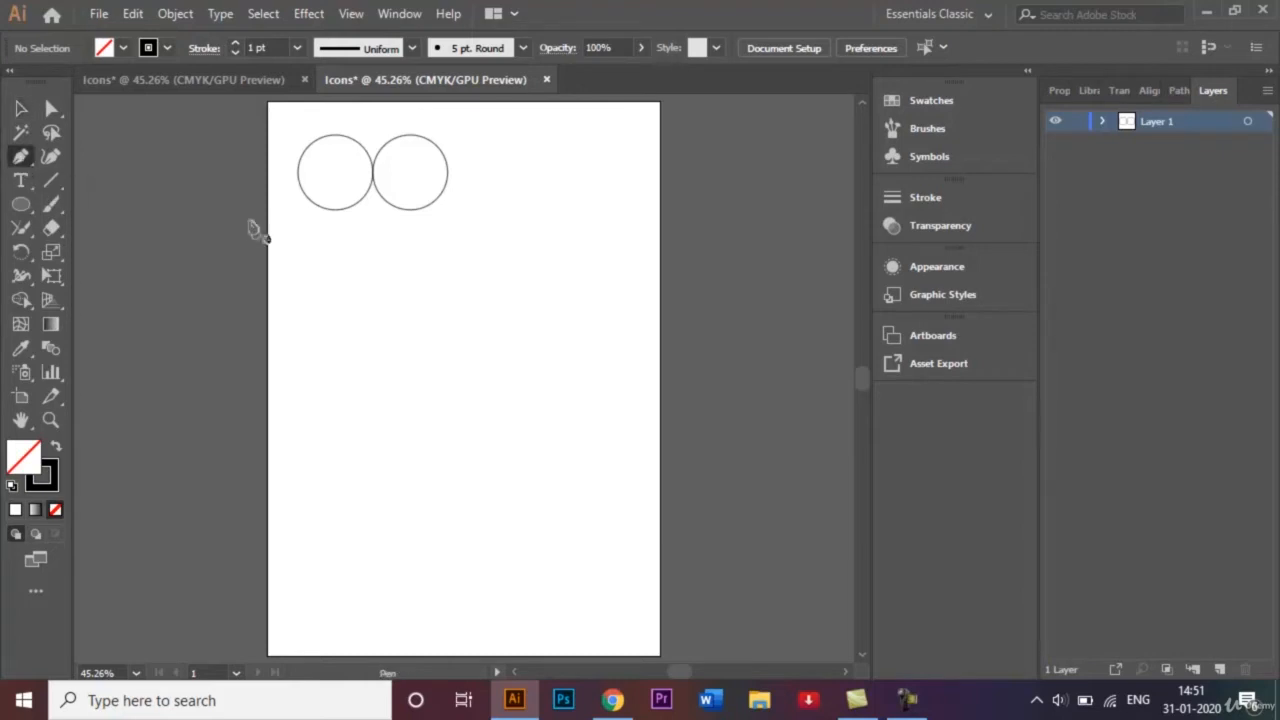
left_click(301, 189)
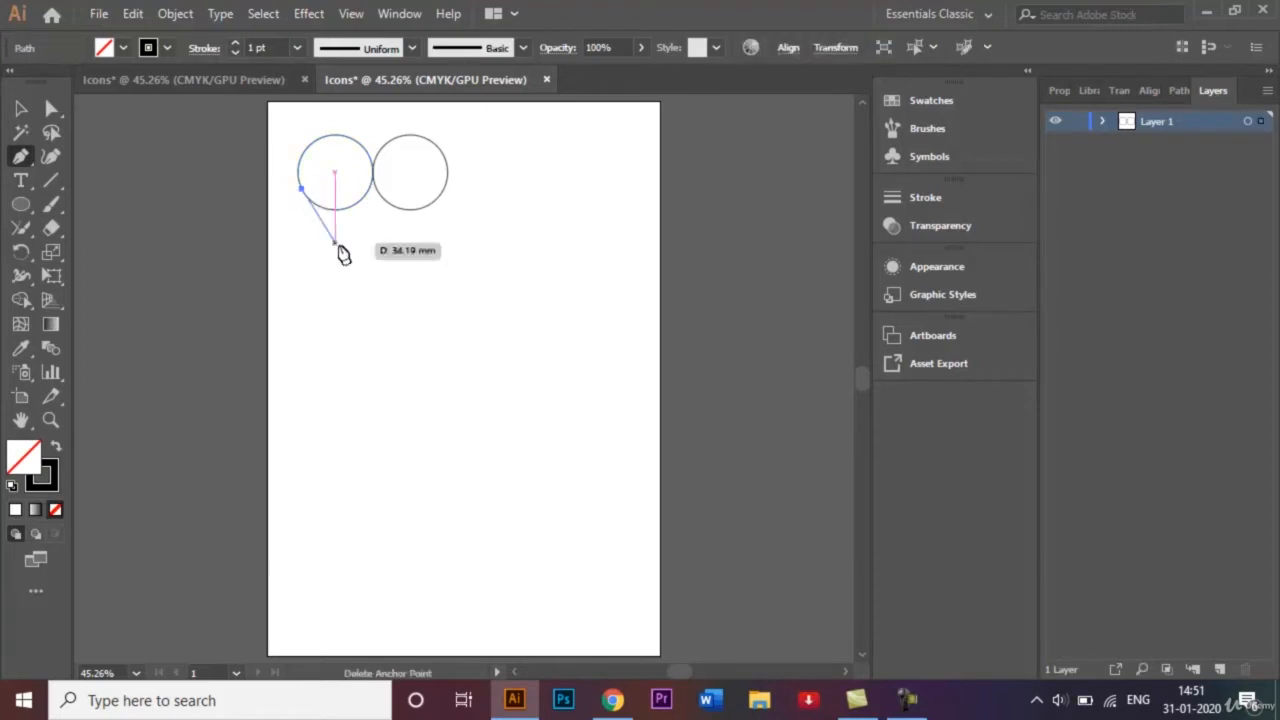
left_click(373, 301)
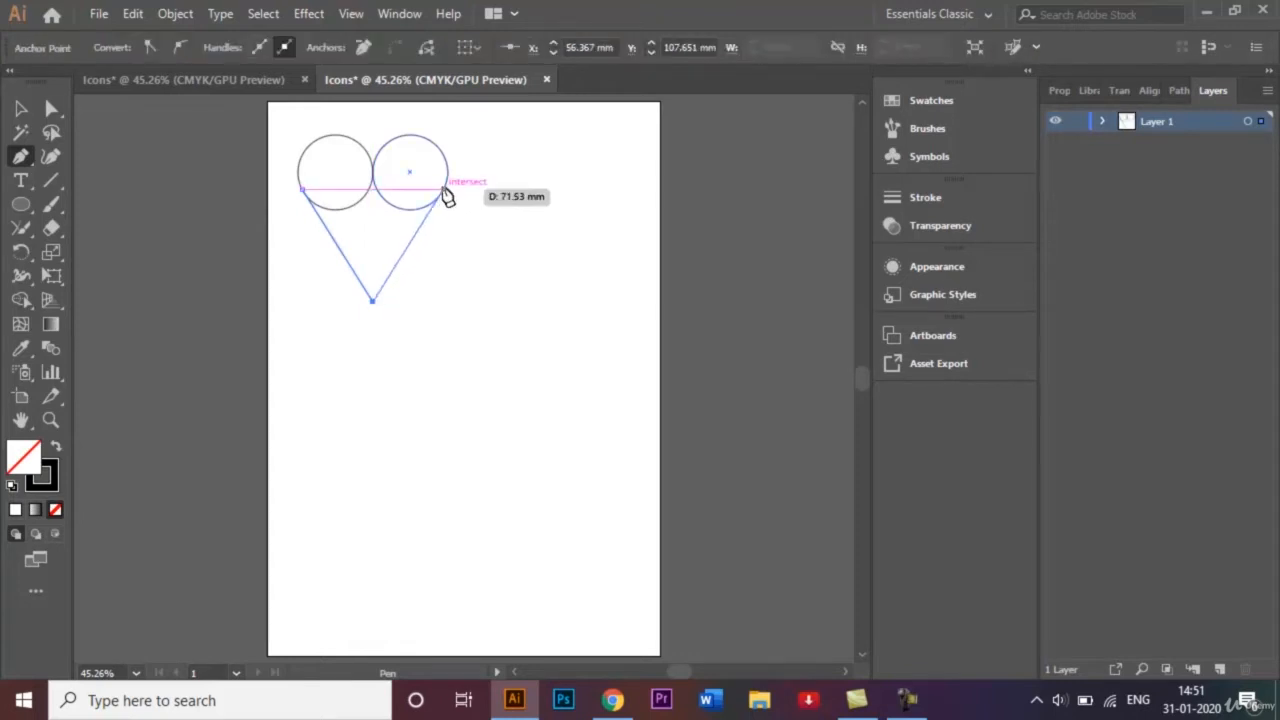
left_click(443, 189)
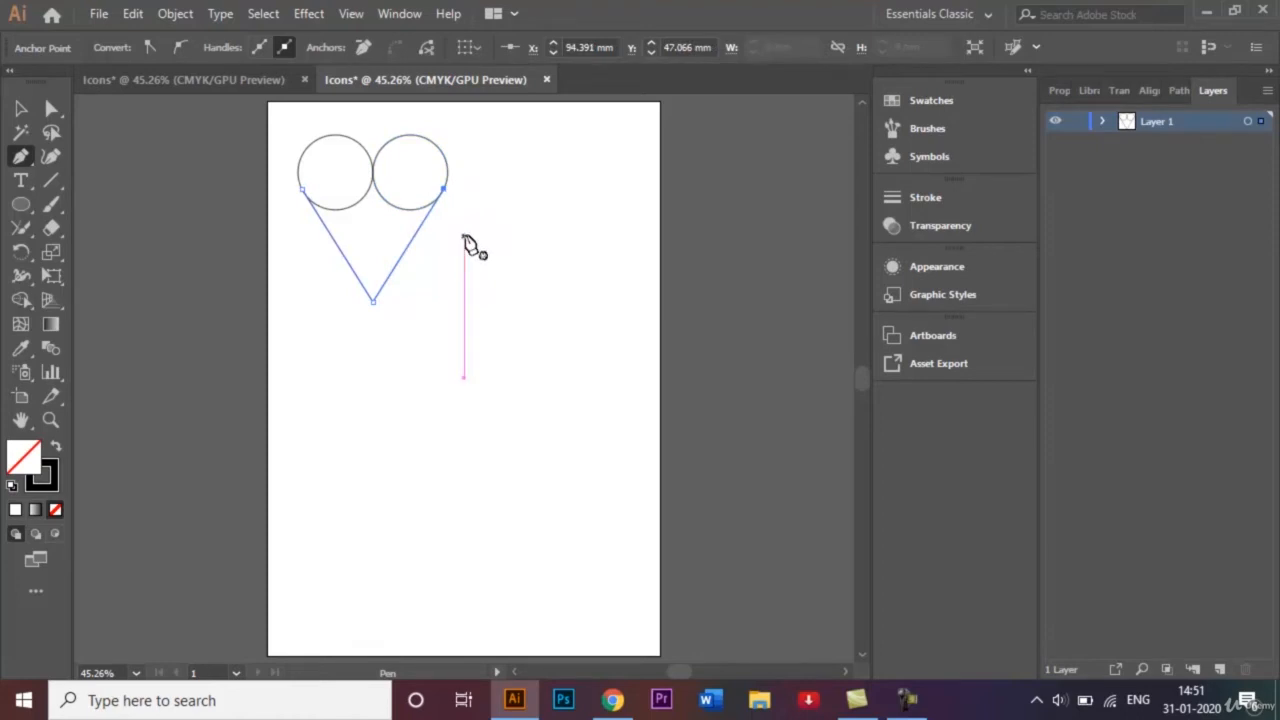
left_click(20, 108)
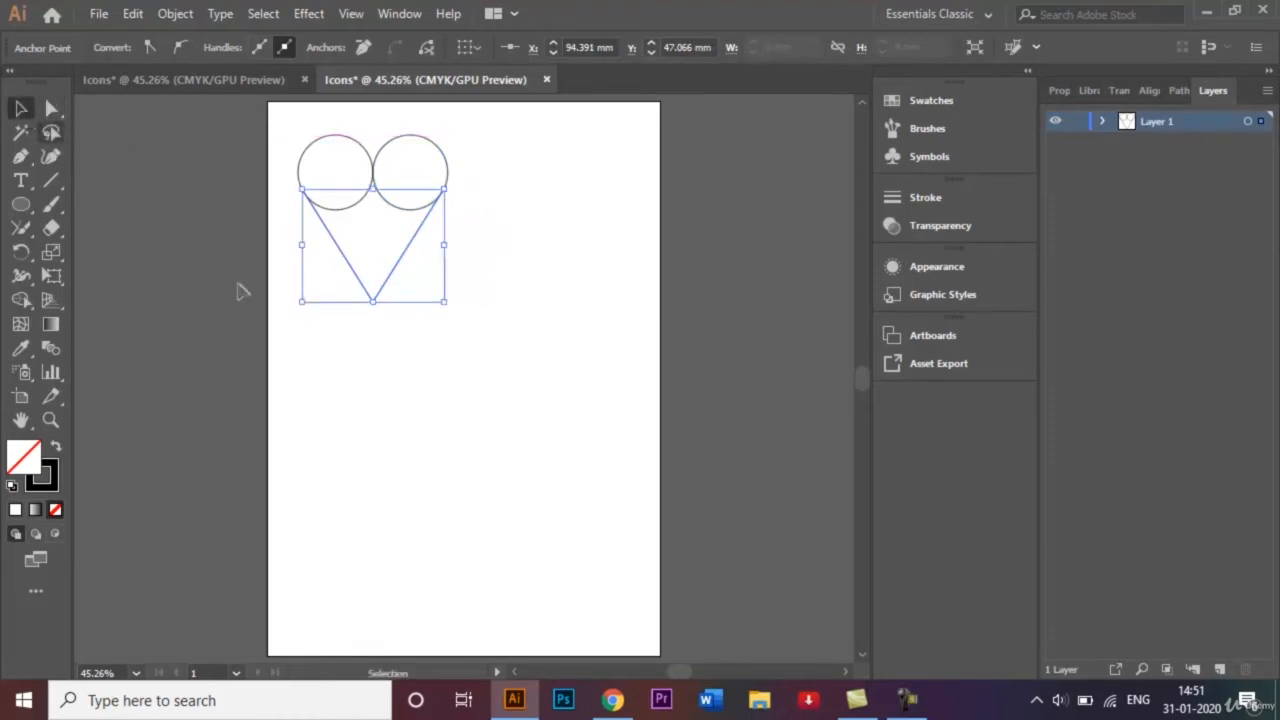
left_click(306, 346)
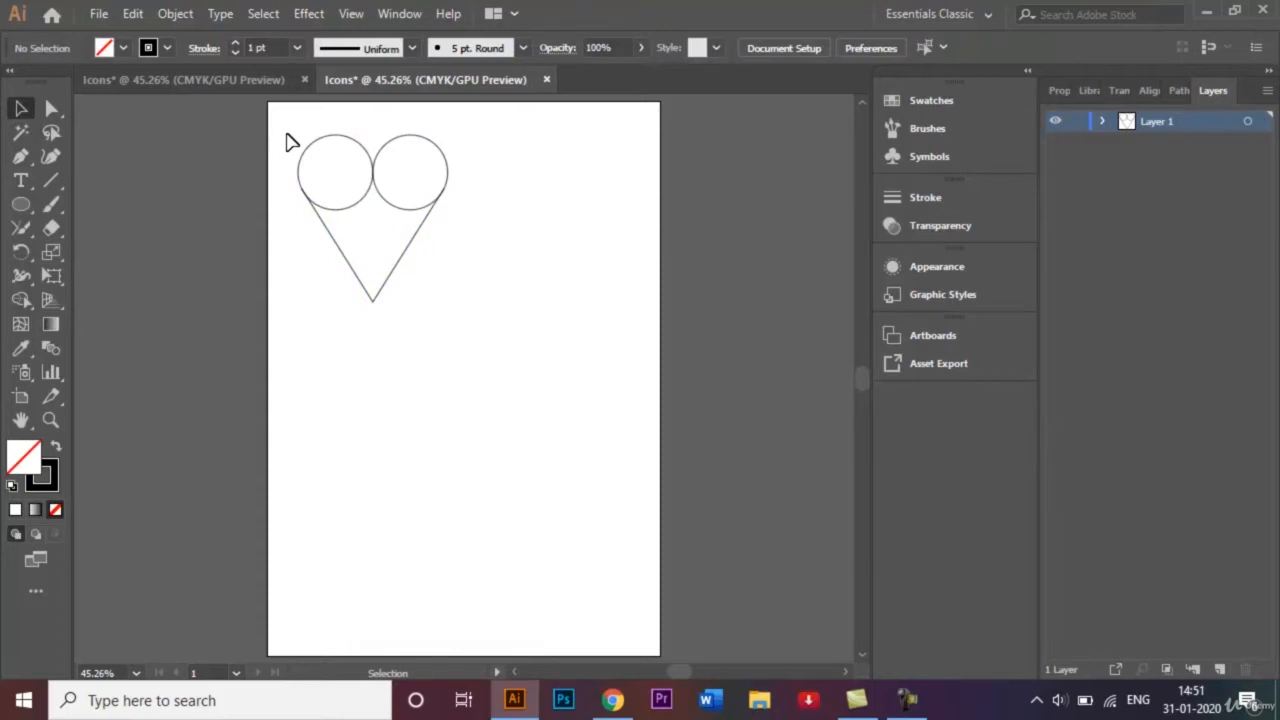
Select both circles and the V path, and remove the circles' inner lower arcs with the Shape Builder to leave a heart outline.
key("a")
key("ctrl+=")
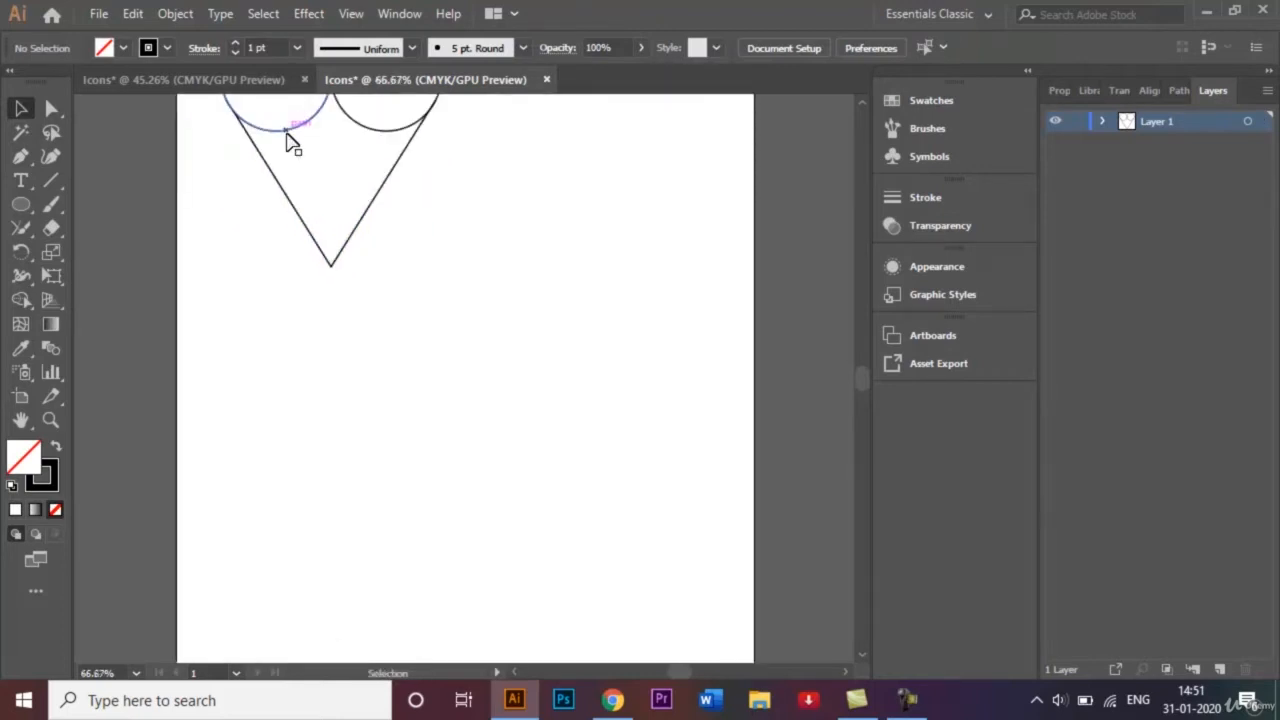
scroll(866, 99, "up", 3)
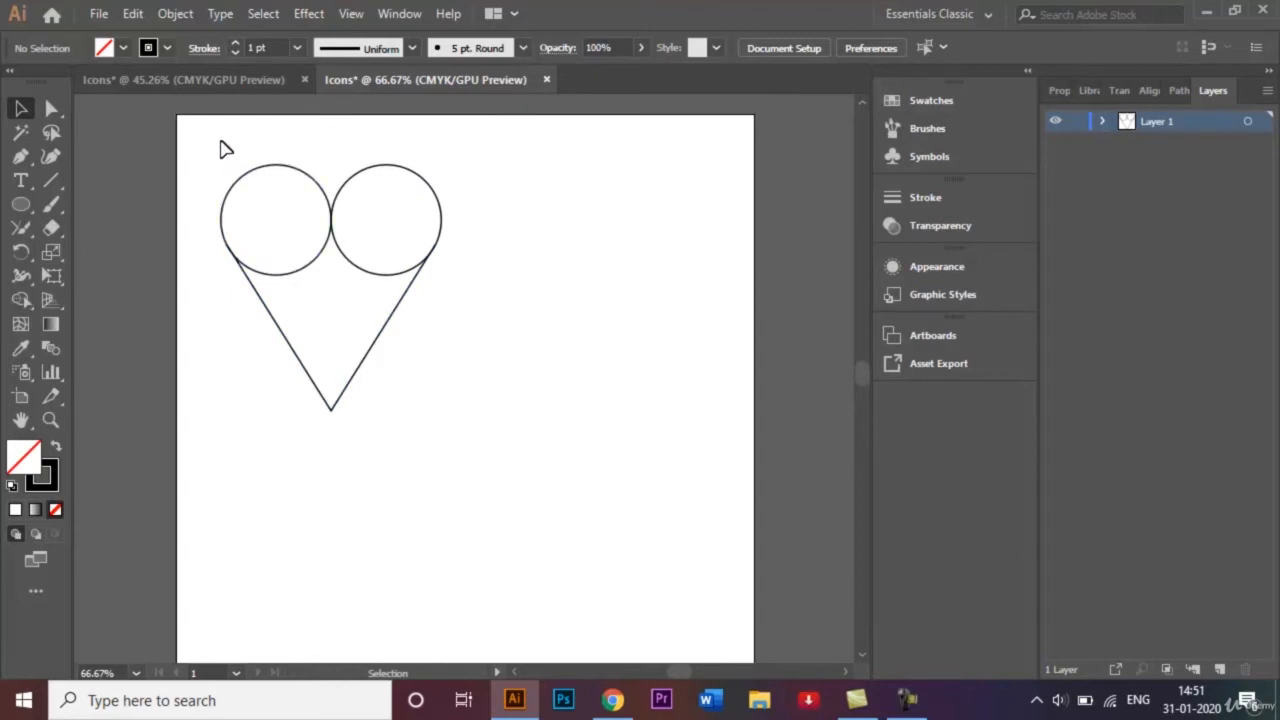
left_click_drag(221, 141, 453, 440)
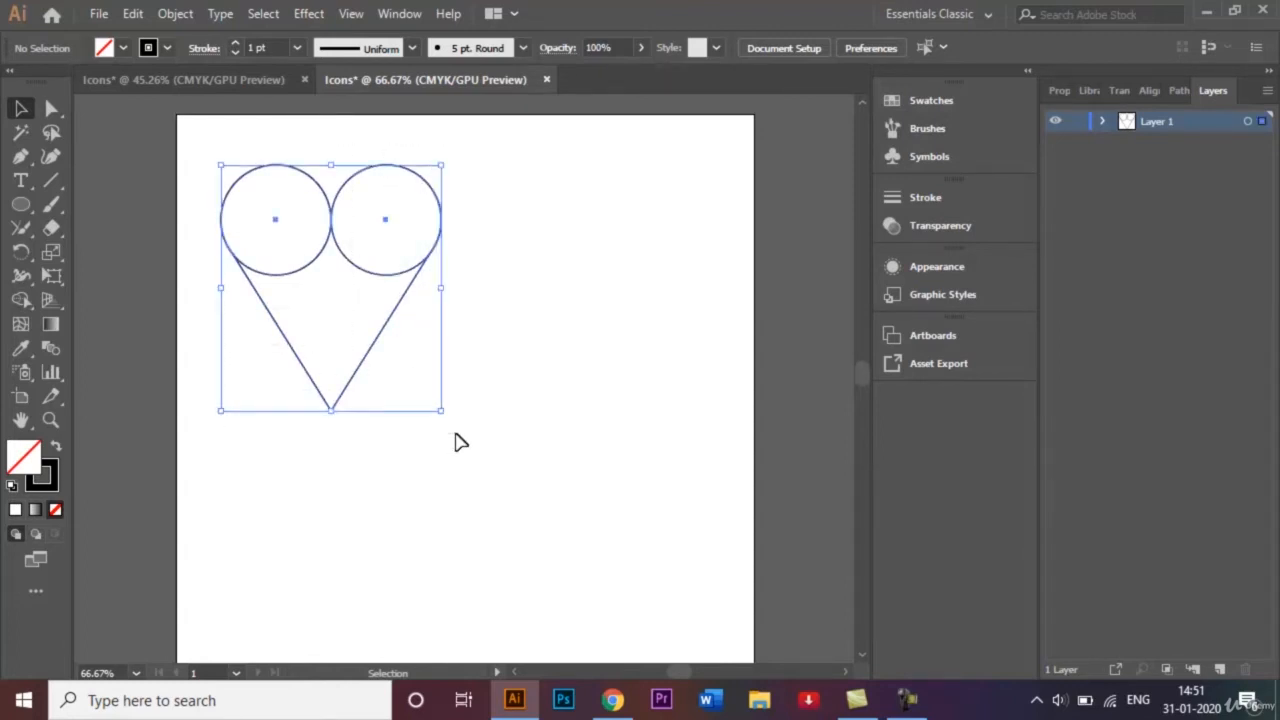
left_click(24, 304)
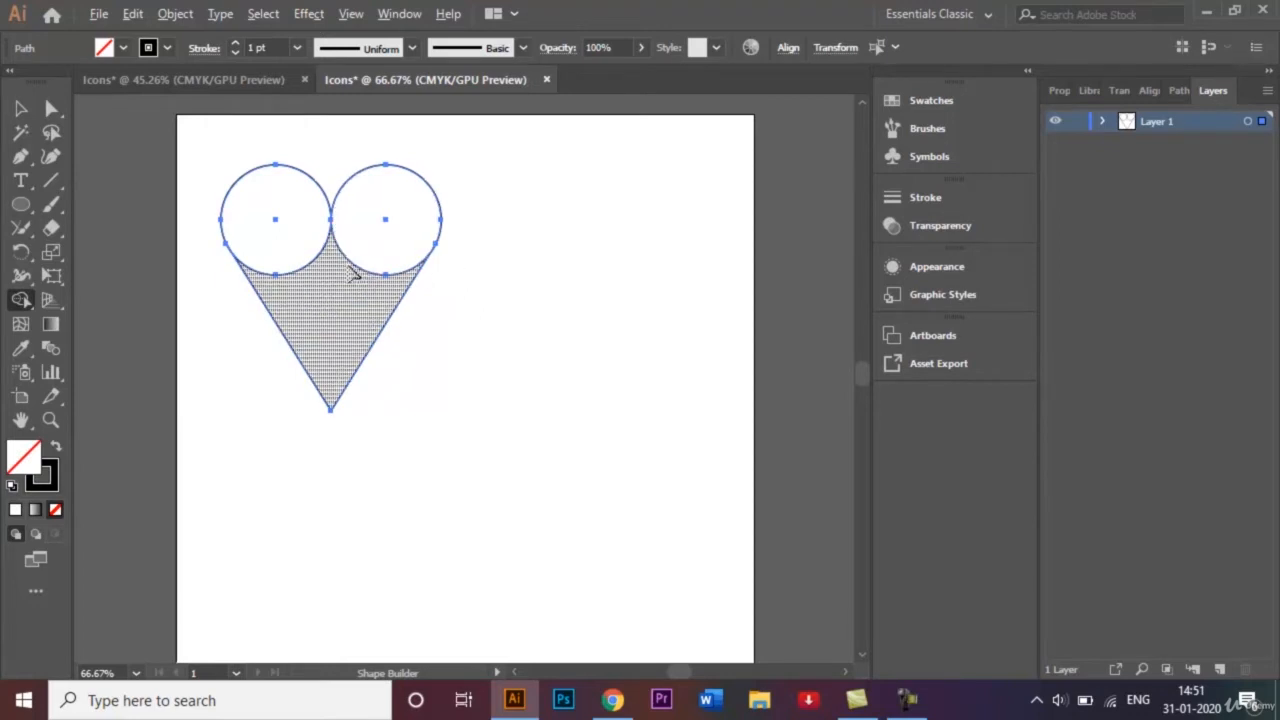
left_click(315, 268, "alt")
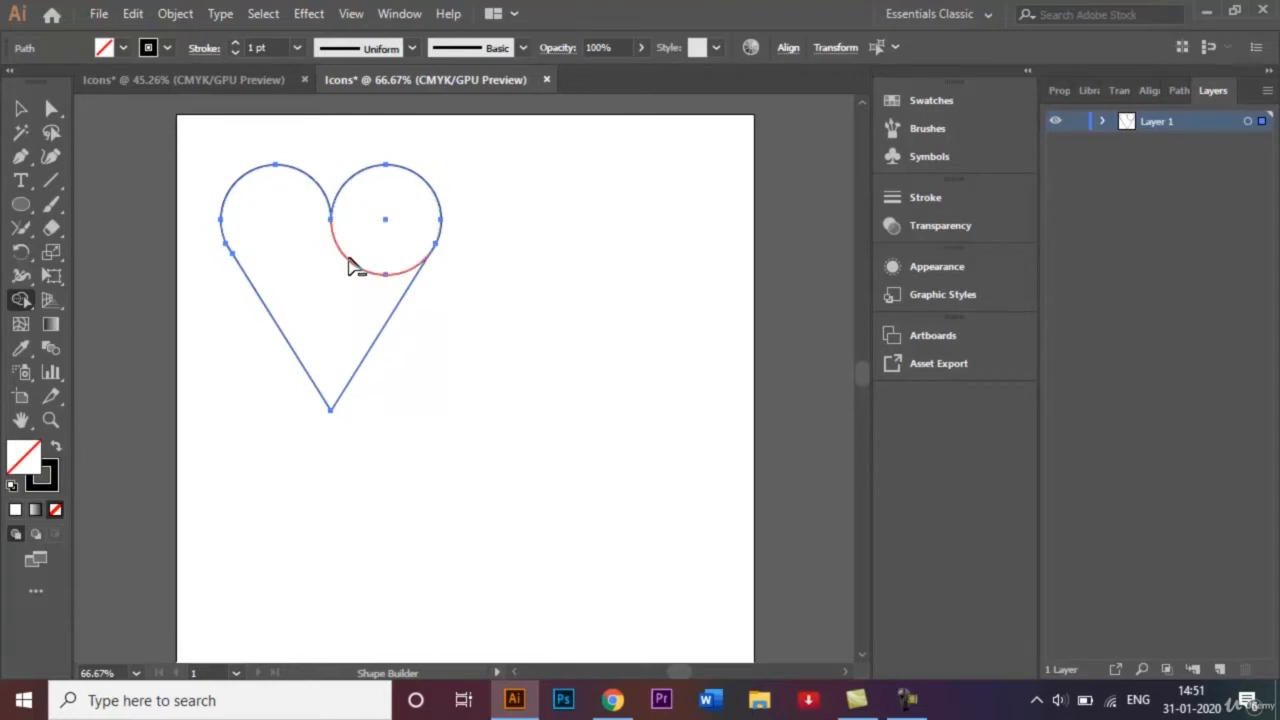
left_click(350, 264, "alt")
left_click(20, 111)
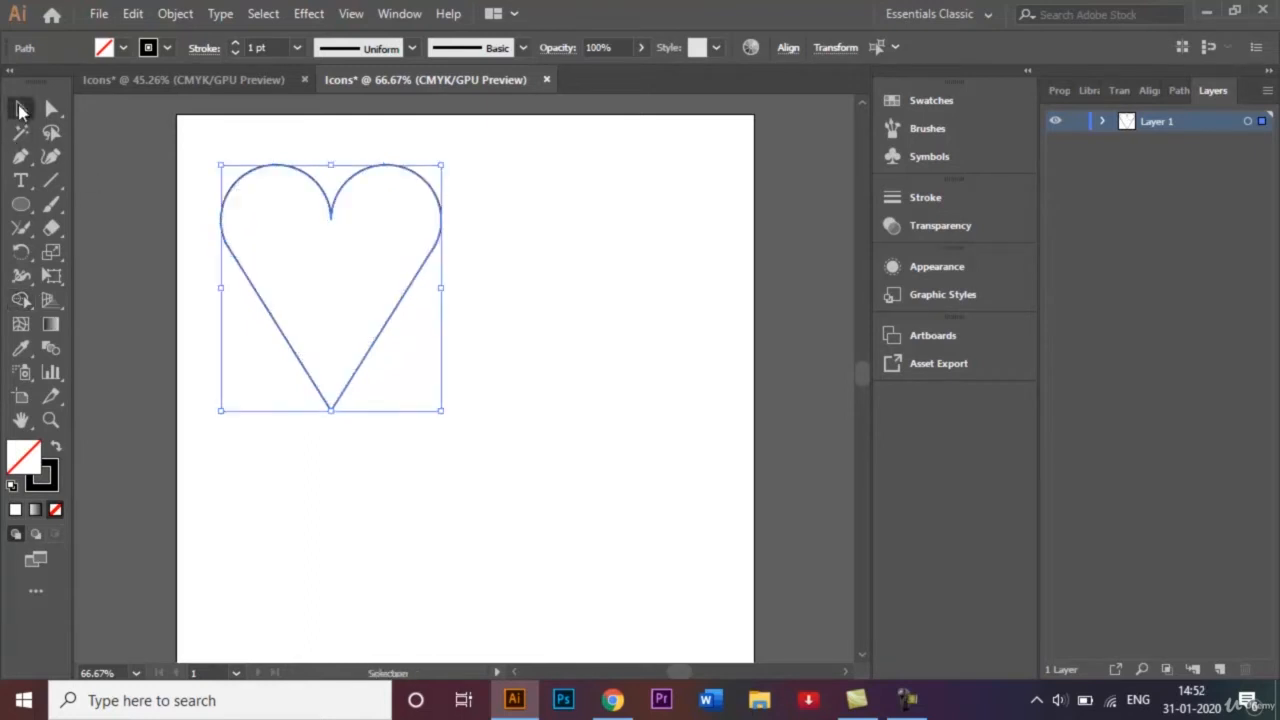
left_click(240, 320)
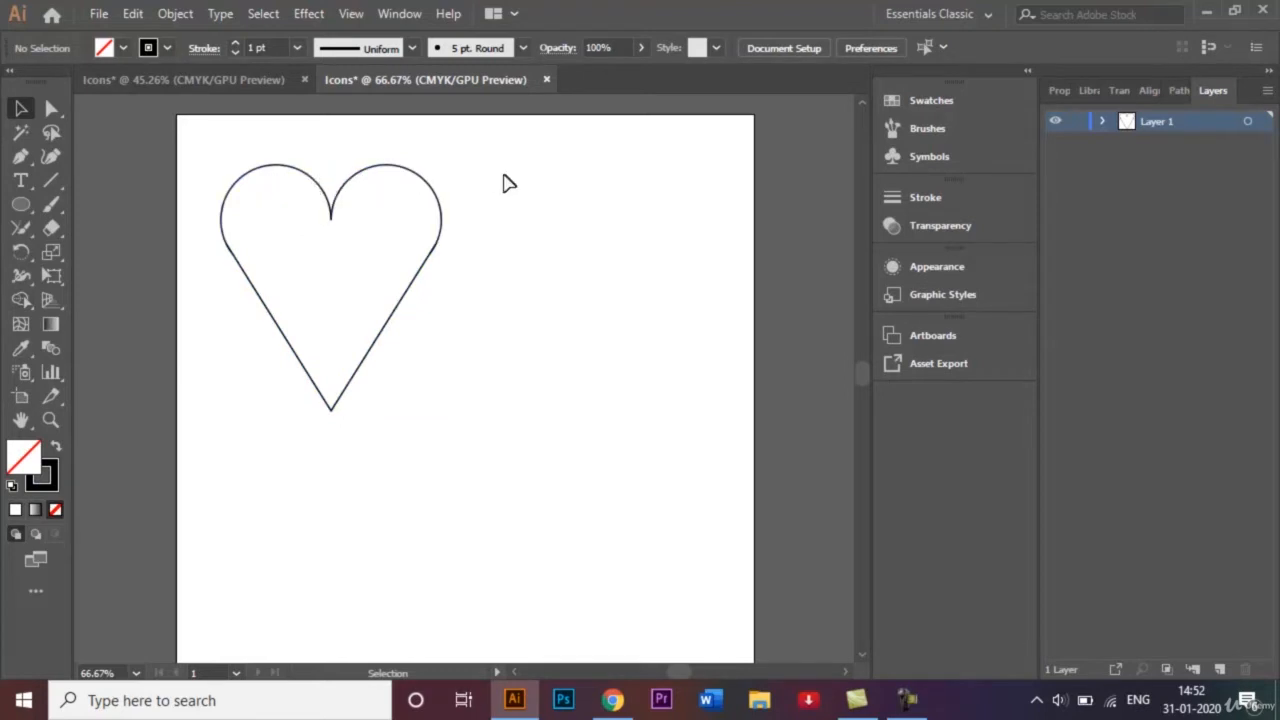
Select both upper arcs and join their open ends at the heart's centre notch with the Join tool.
left_click(252, 178)
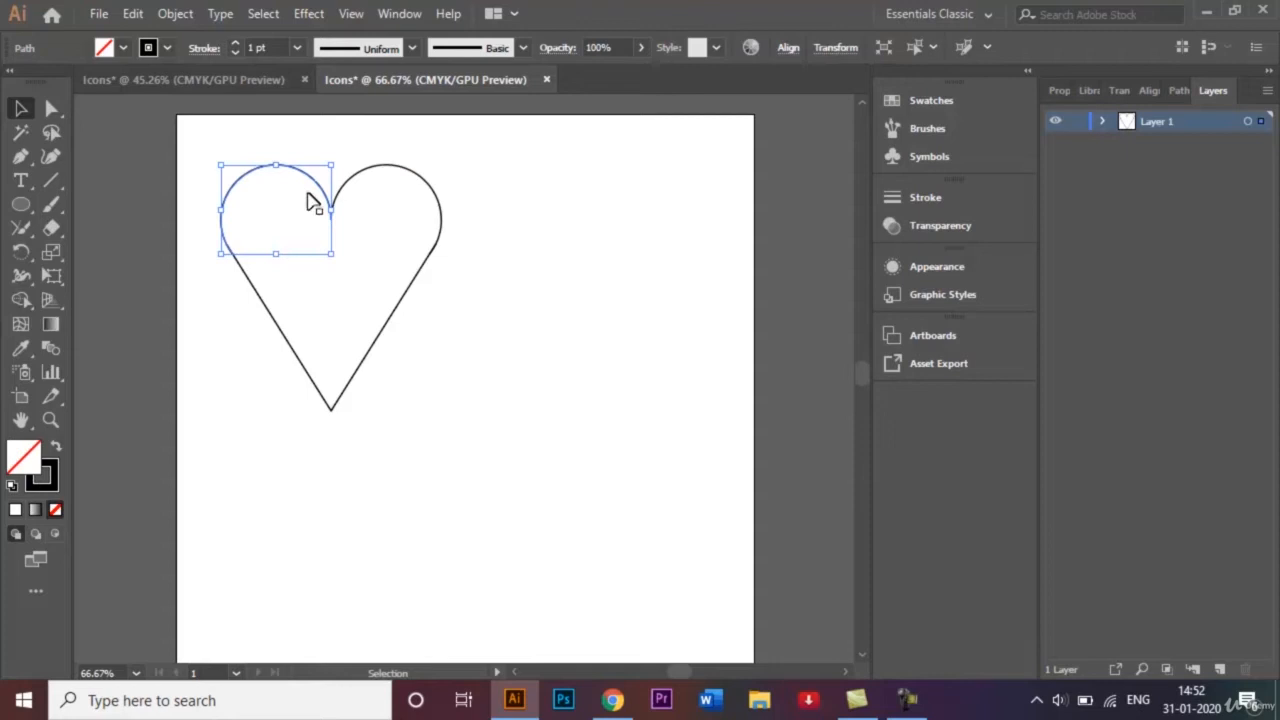
left_click(372, 176, "shift")
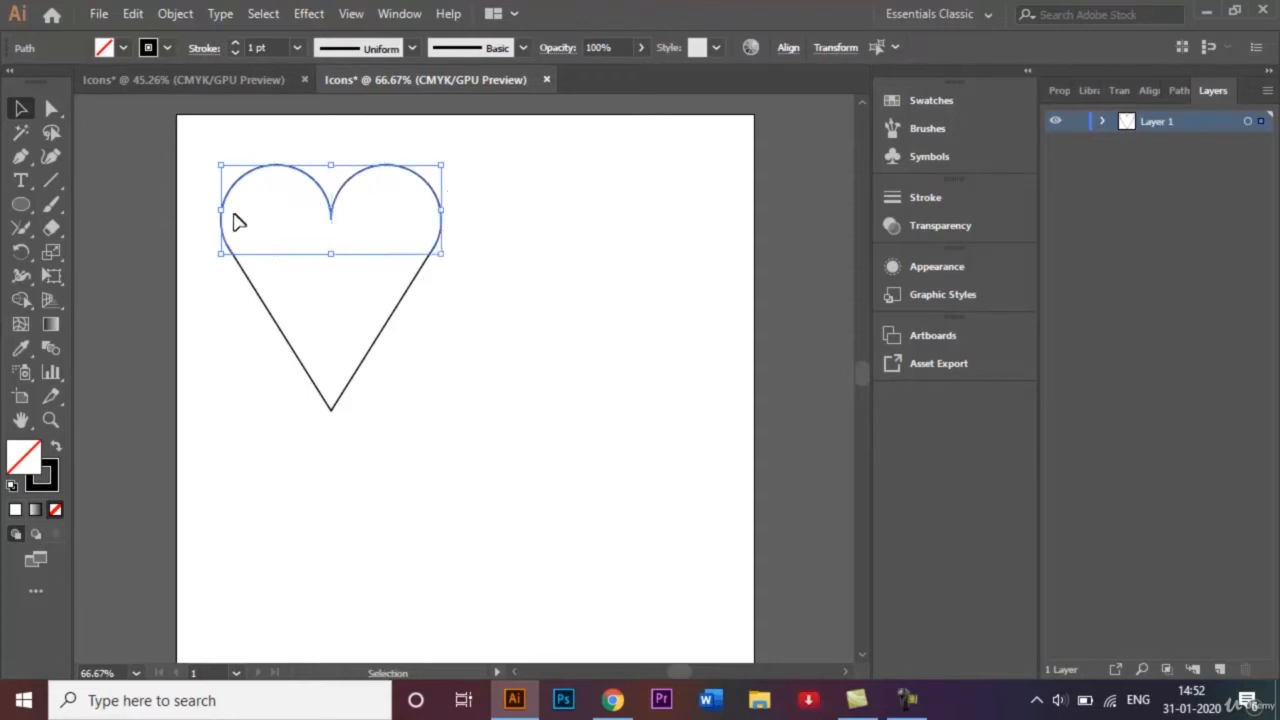
left_click(18, 232)
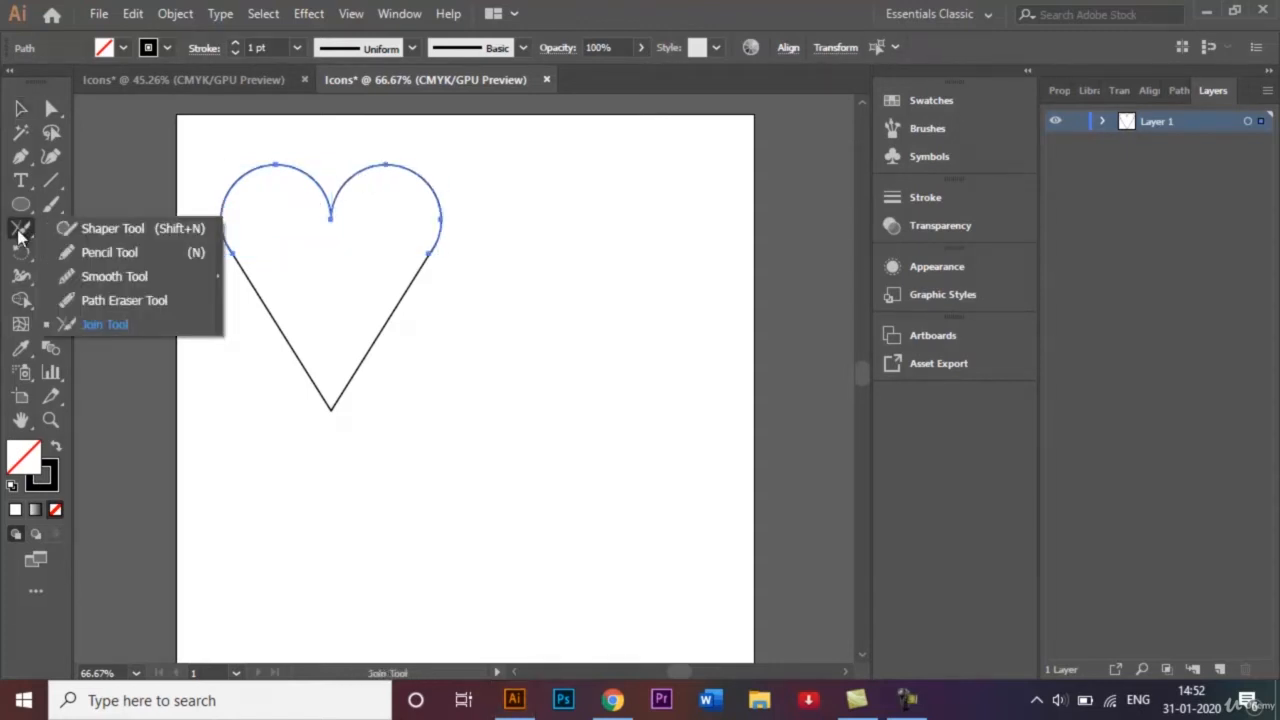
left_click(95, 326)
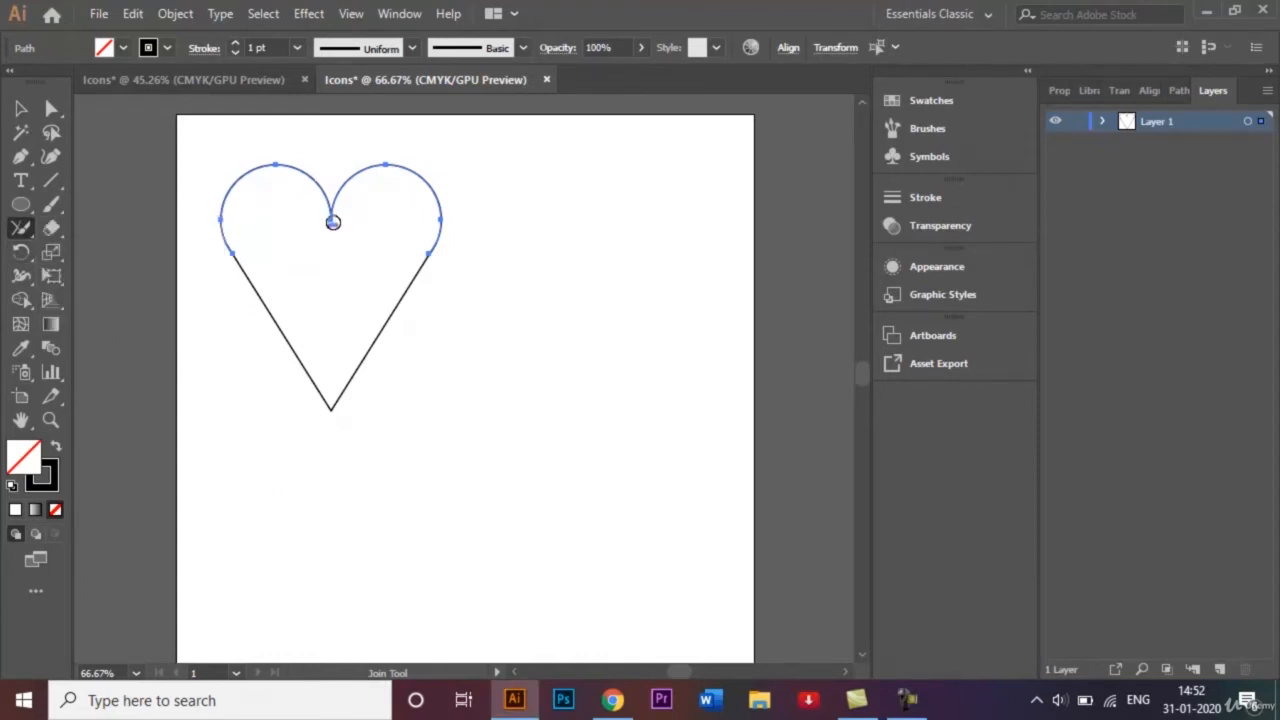
left_click_drag(332, 200, 331, 183)
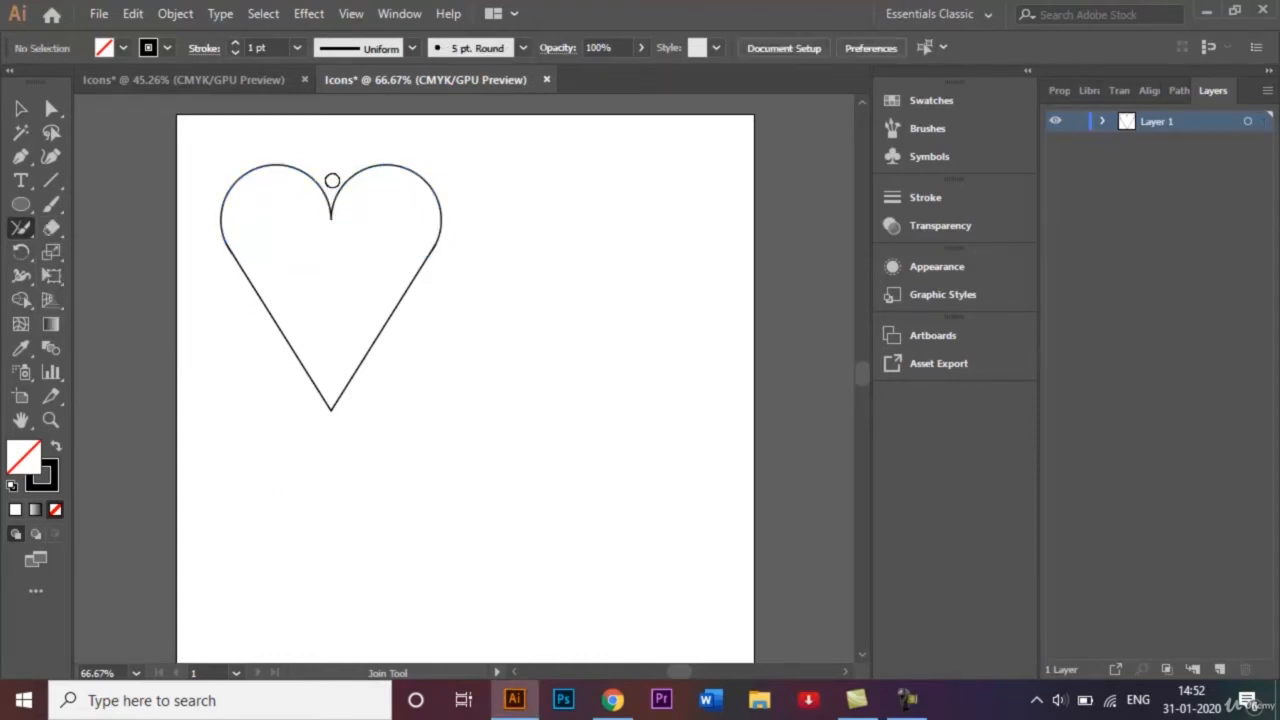
left_click(21, 108)
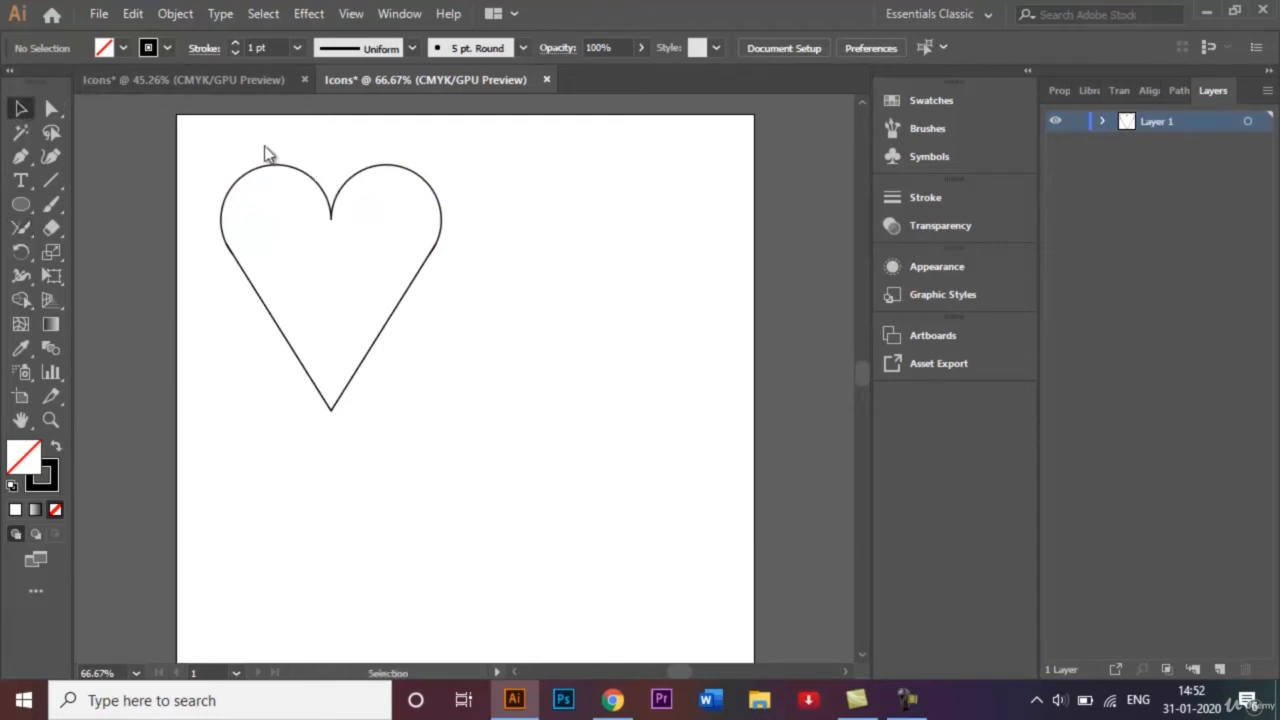
left_click(275, 177)
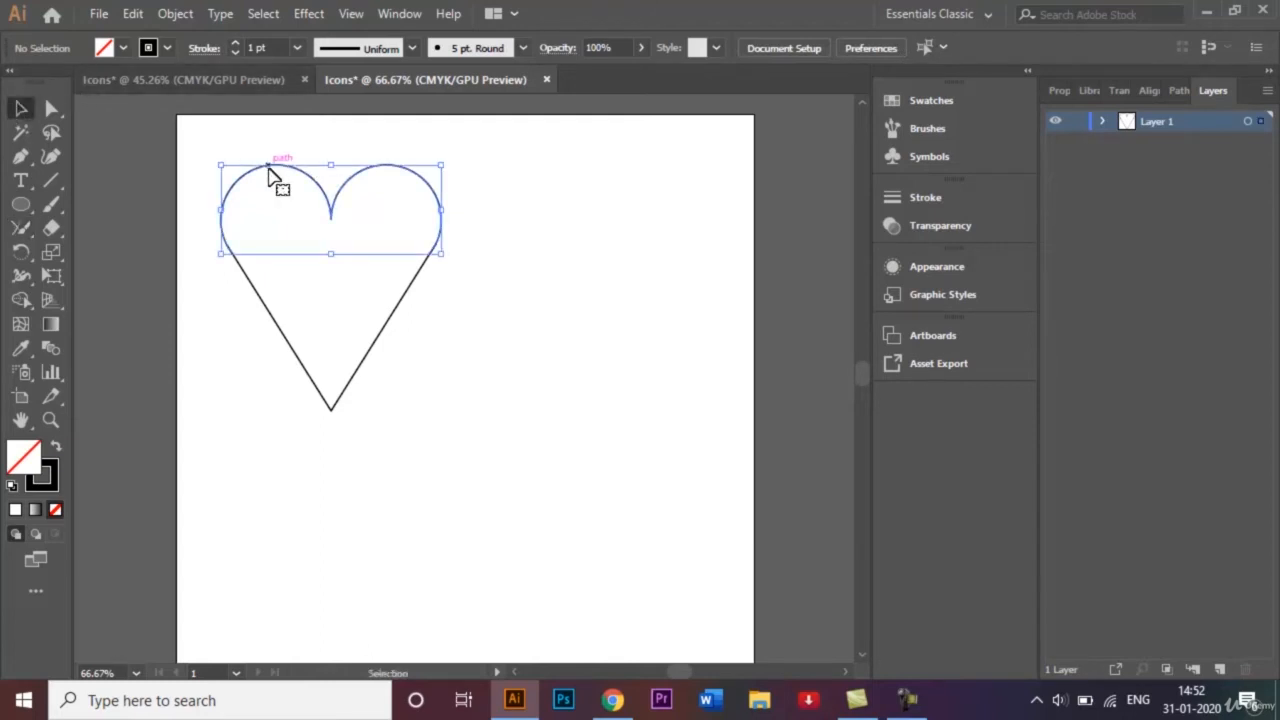
left_click(314, 322)
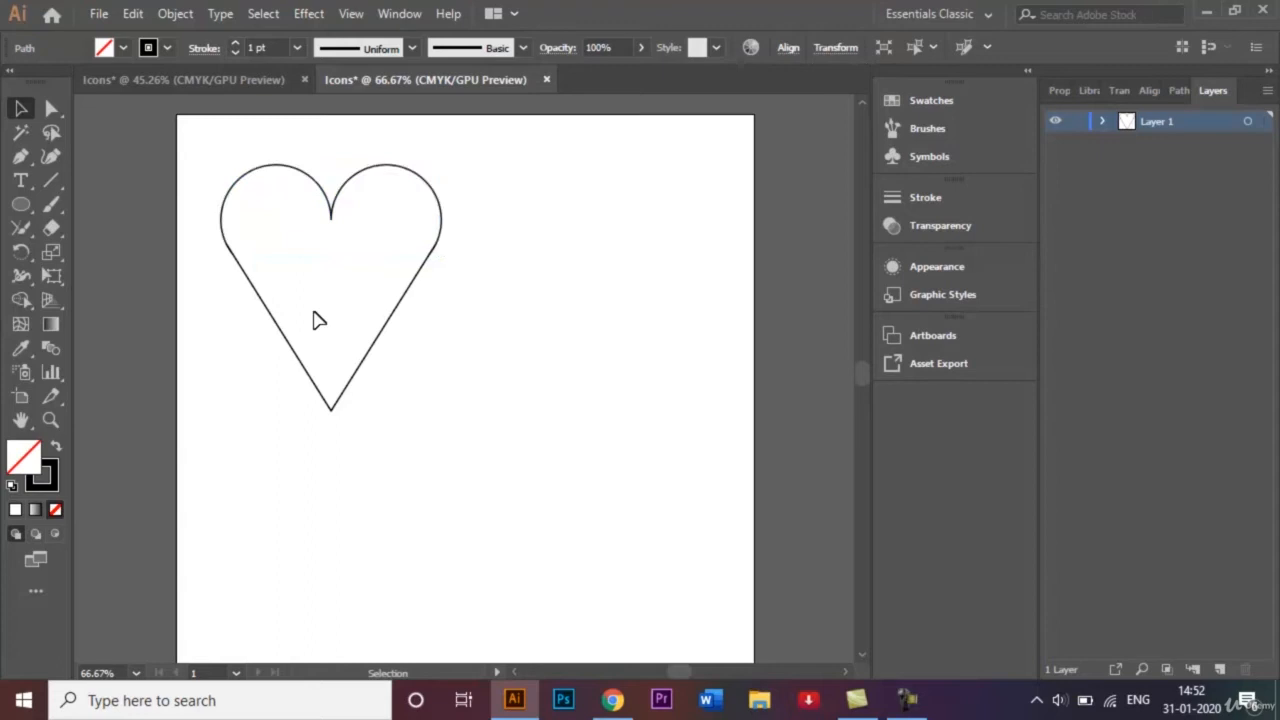
left_click(262, 172)
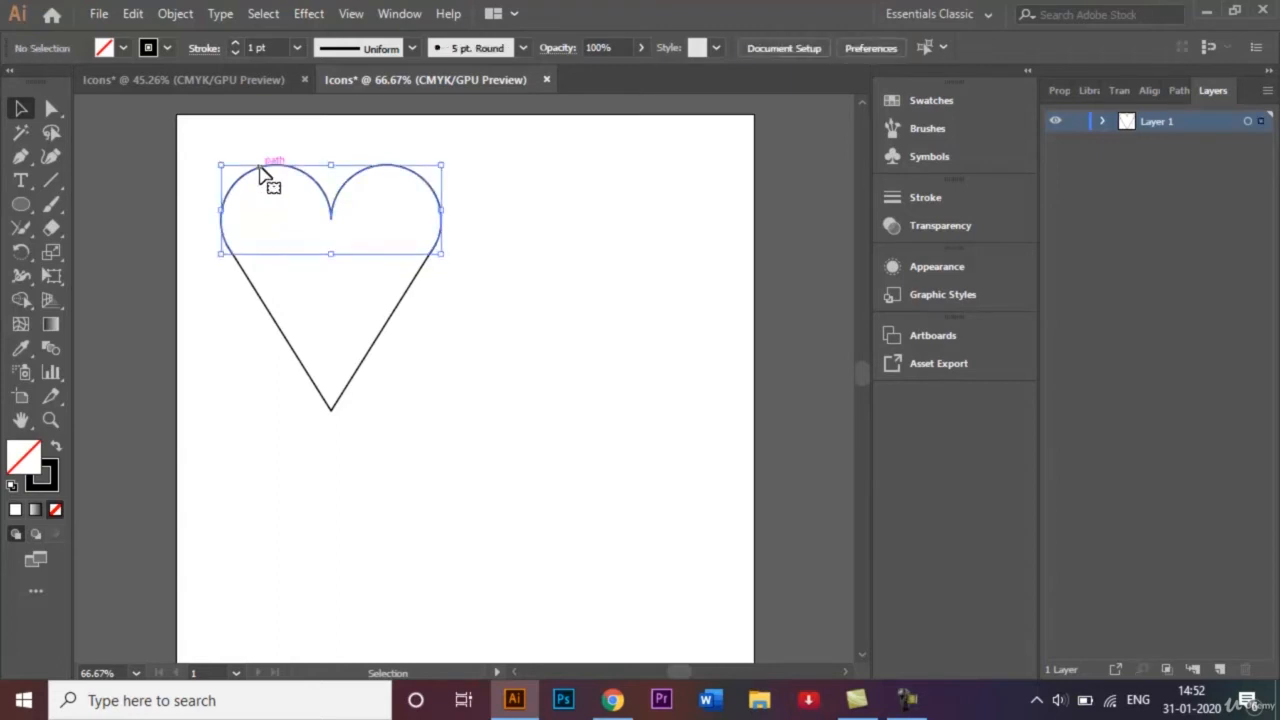
Select the V path and the joined arcs, and join their overlapping ends on the heart's left side with the Join tool.
left_click(266, 308)
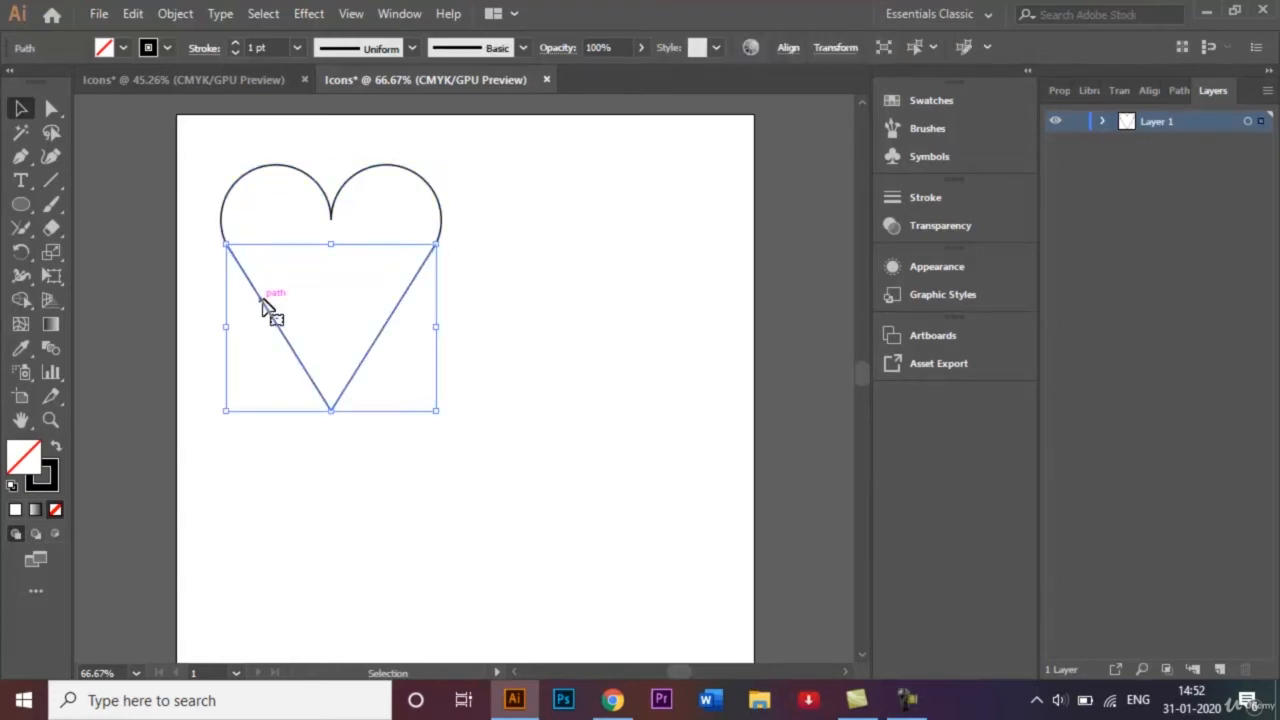
left_click(250, 174, "shift")
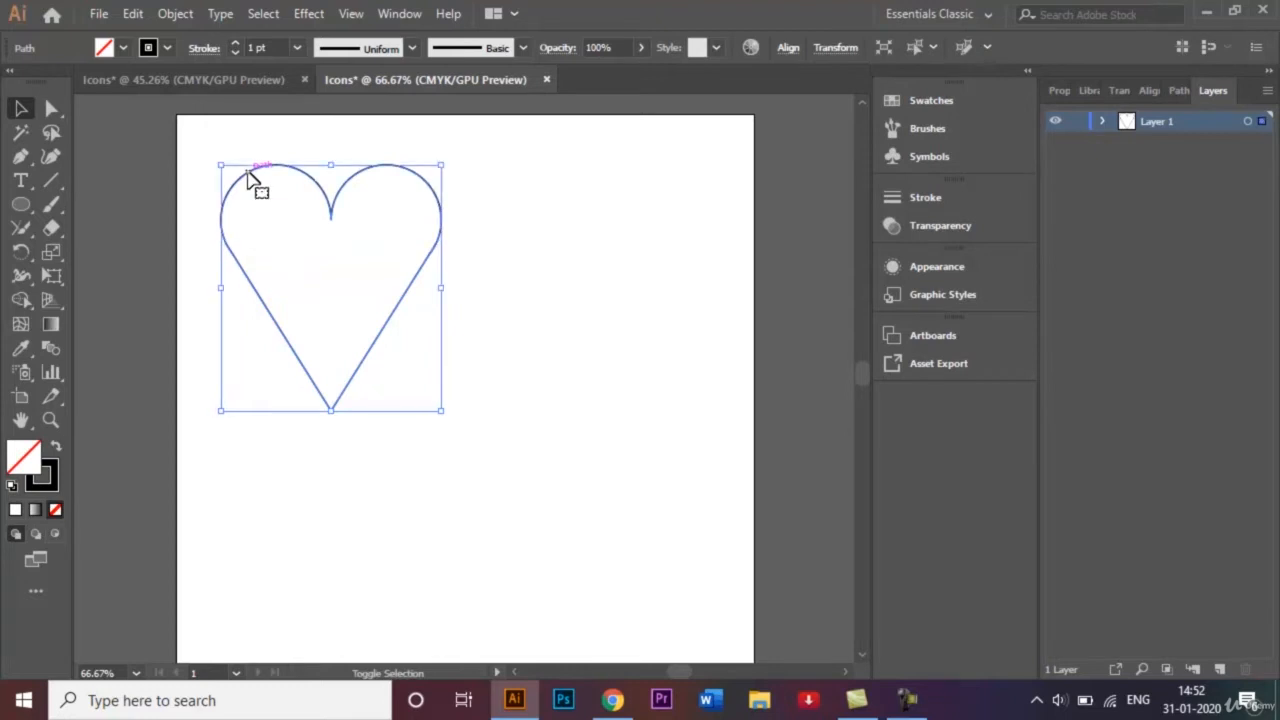
left_click(14, 232)
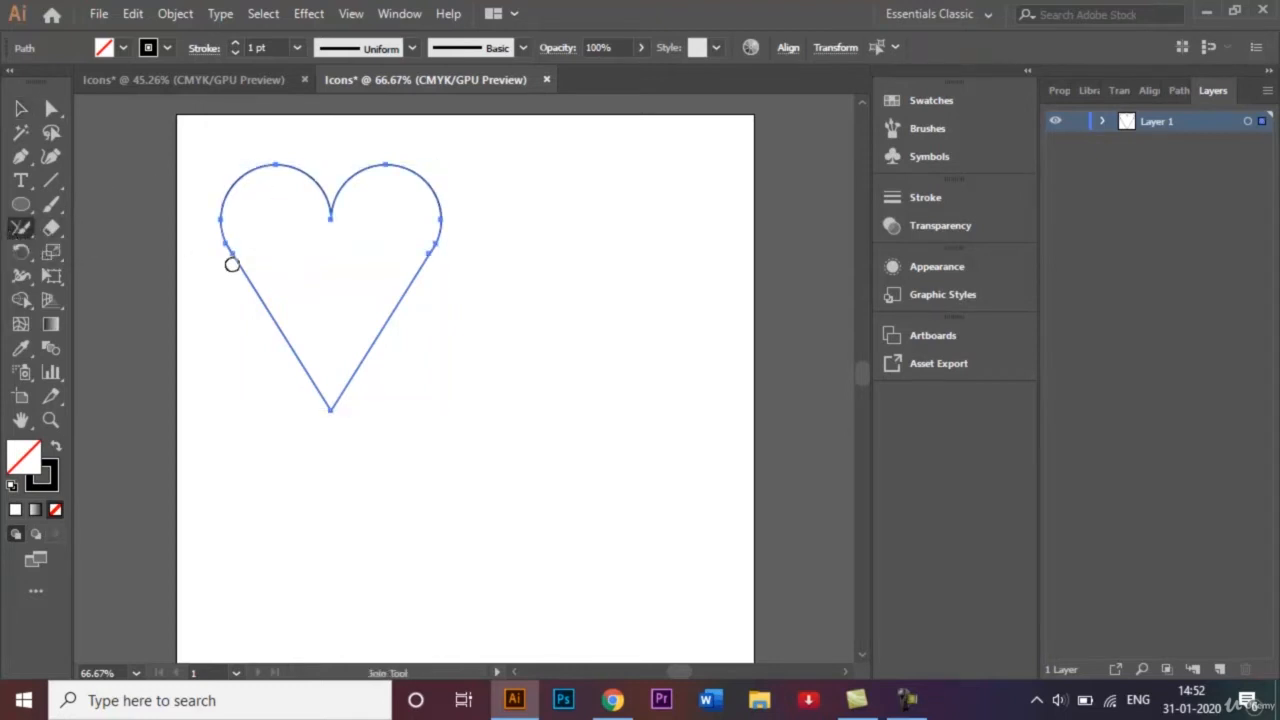
left_click_drag(237, 264, 211, 218)
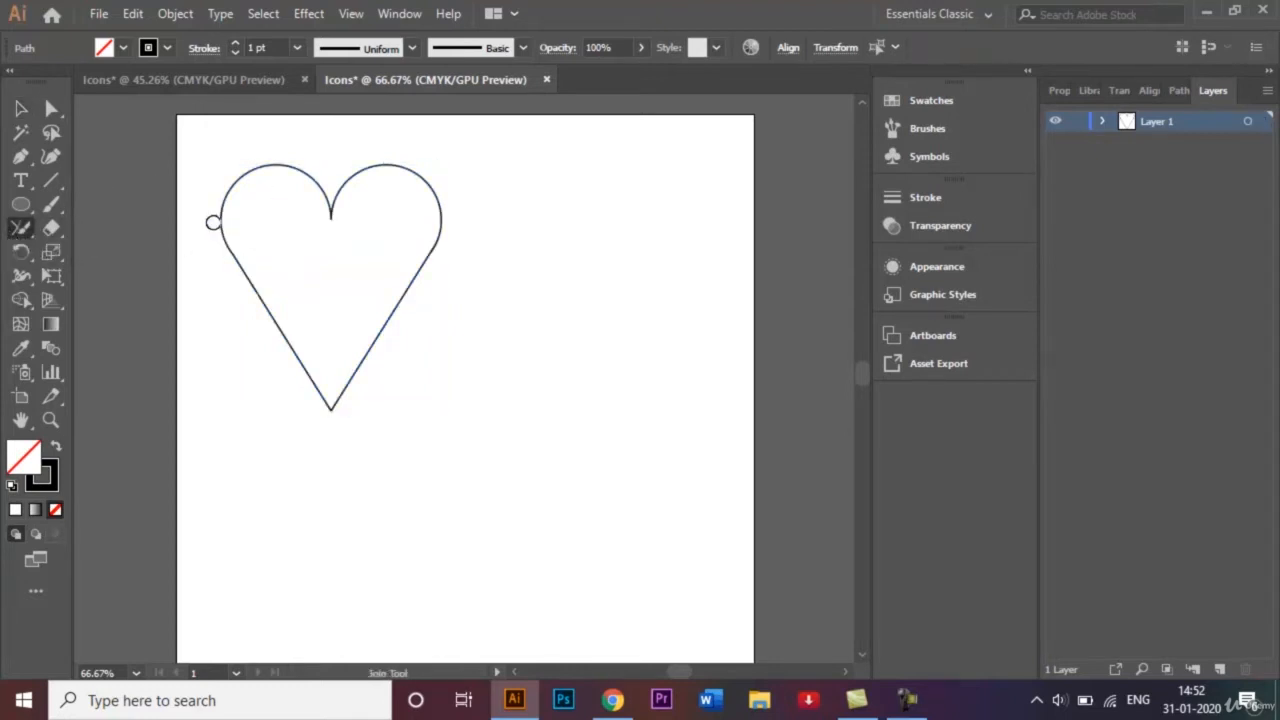
Join the overlapping path ends on the heart's right side with the Join tool to close the outline.
left_click(21, 108)
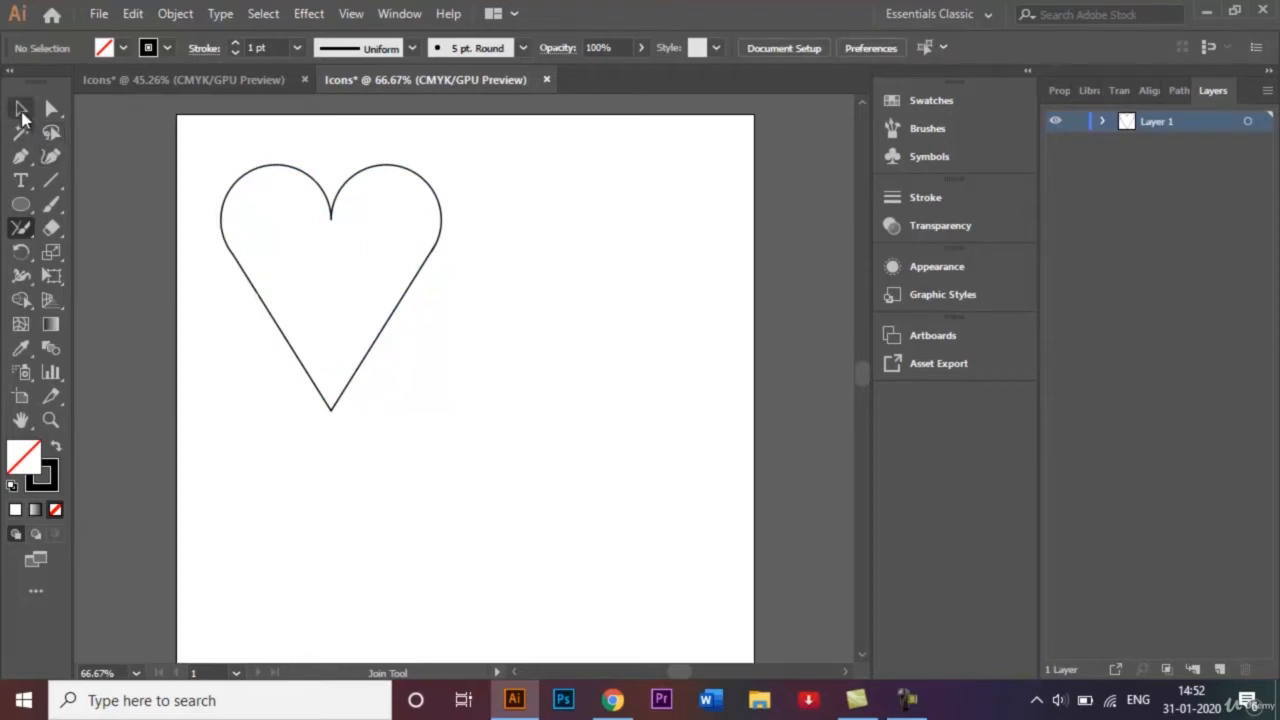
left_click(325, 199)
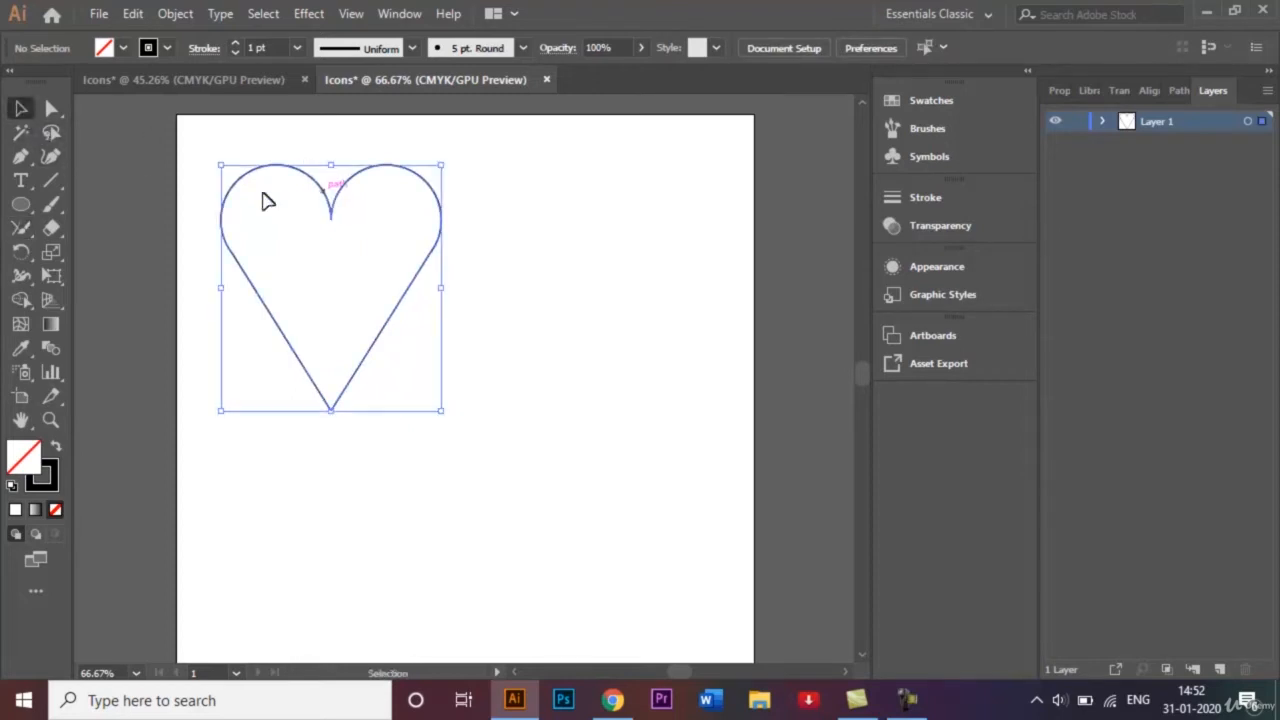
left_click(22, 229)
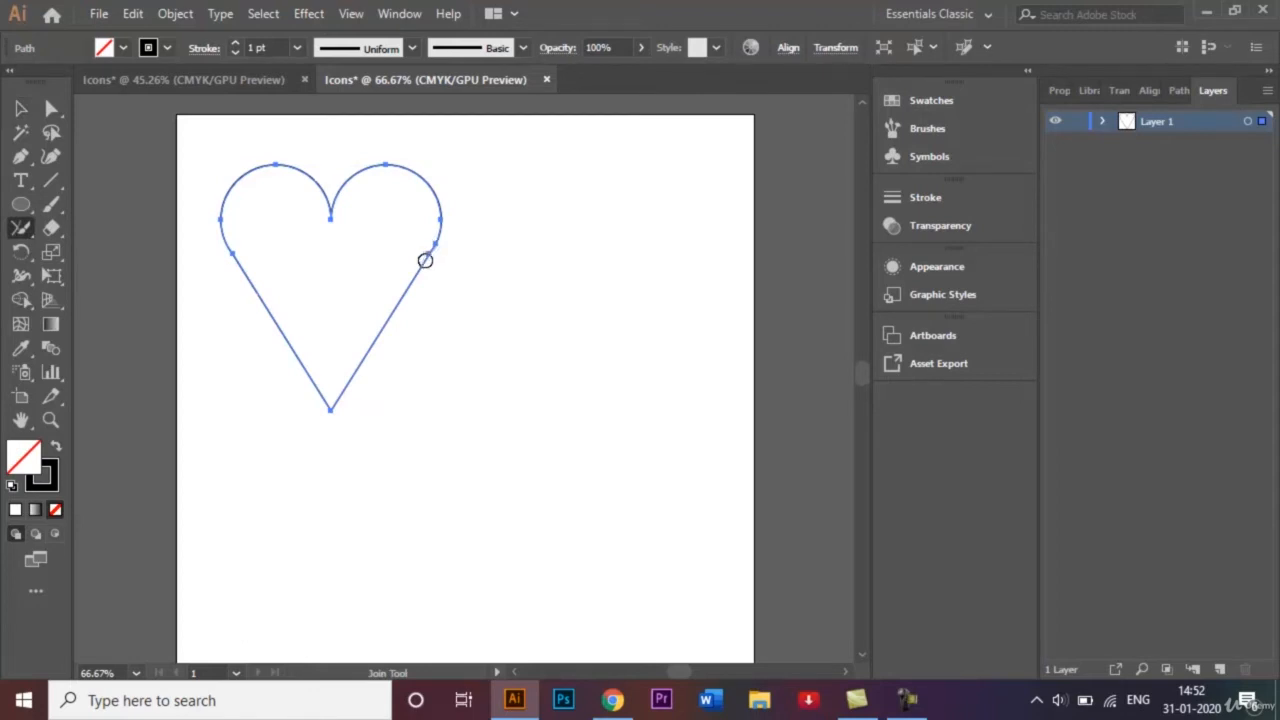
left_click_drag(425, 260, 438, 207)
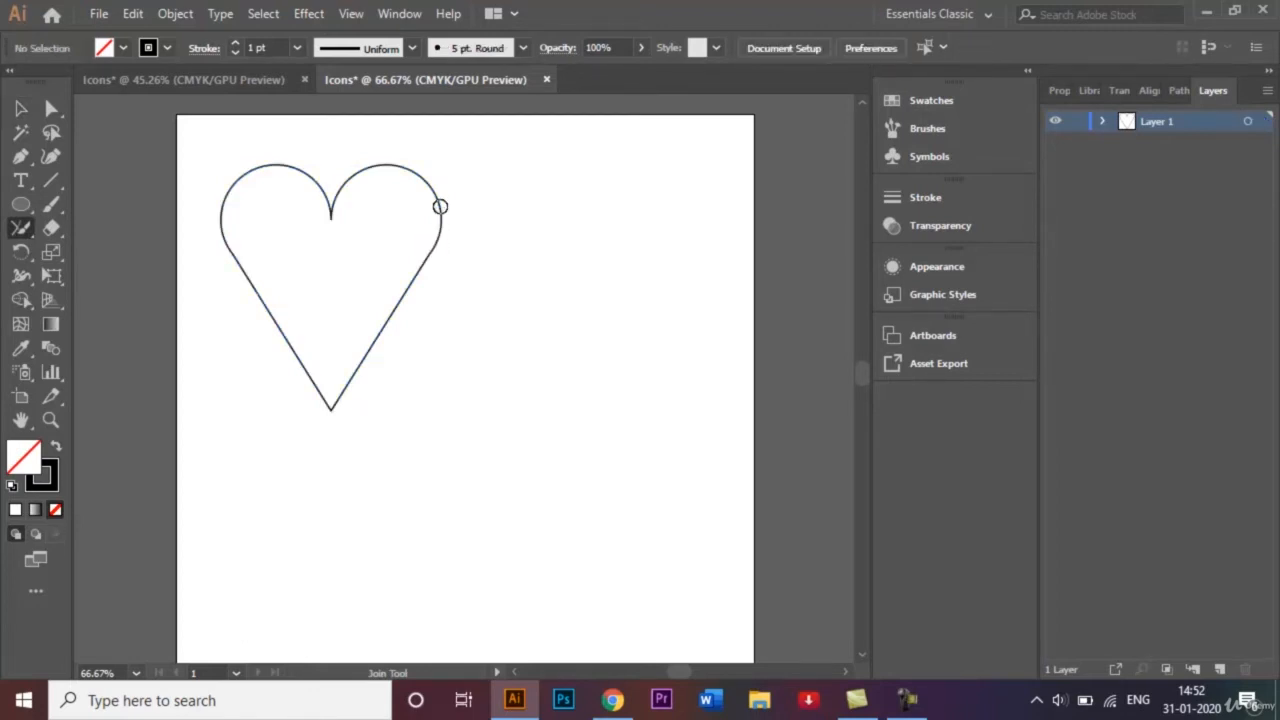
Fill the closed heart shape with red.
left_click(22, 108)
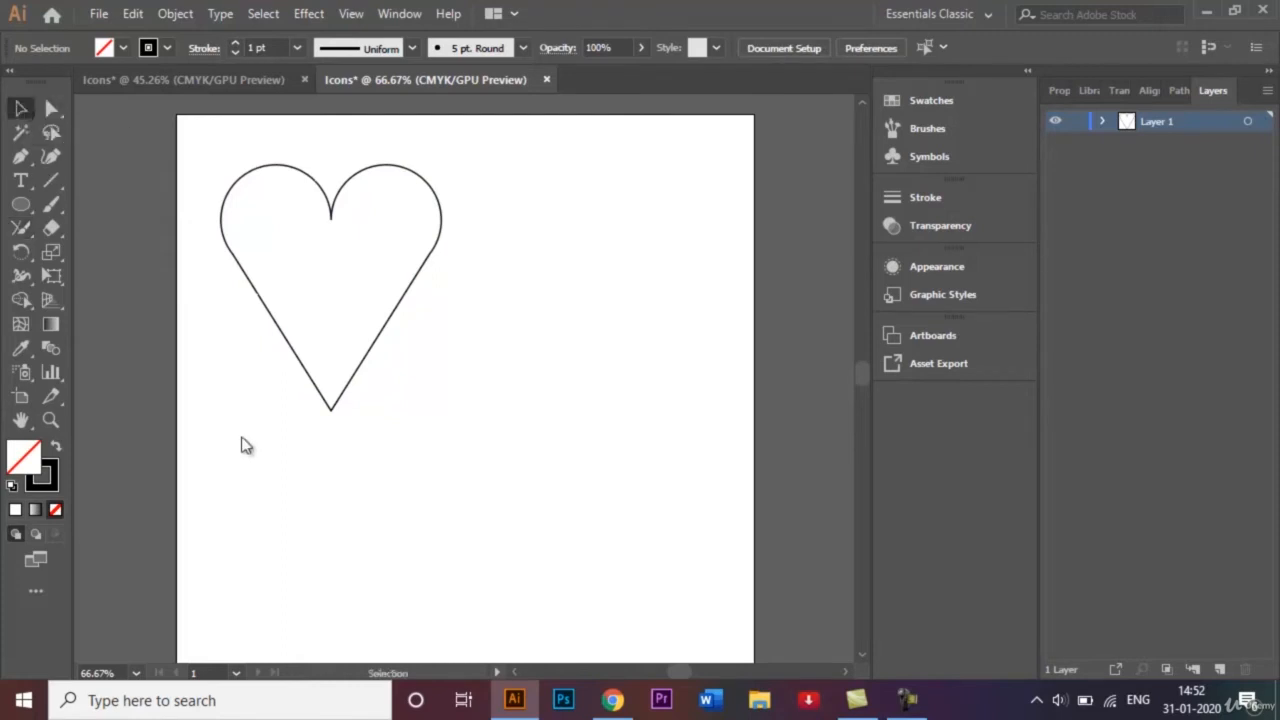
left_click(305, 178)
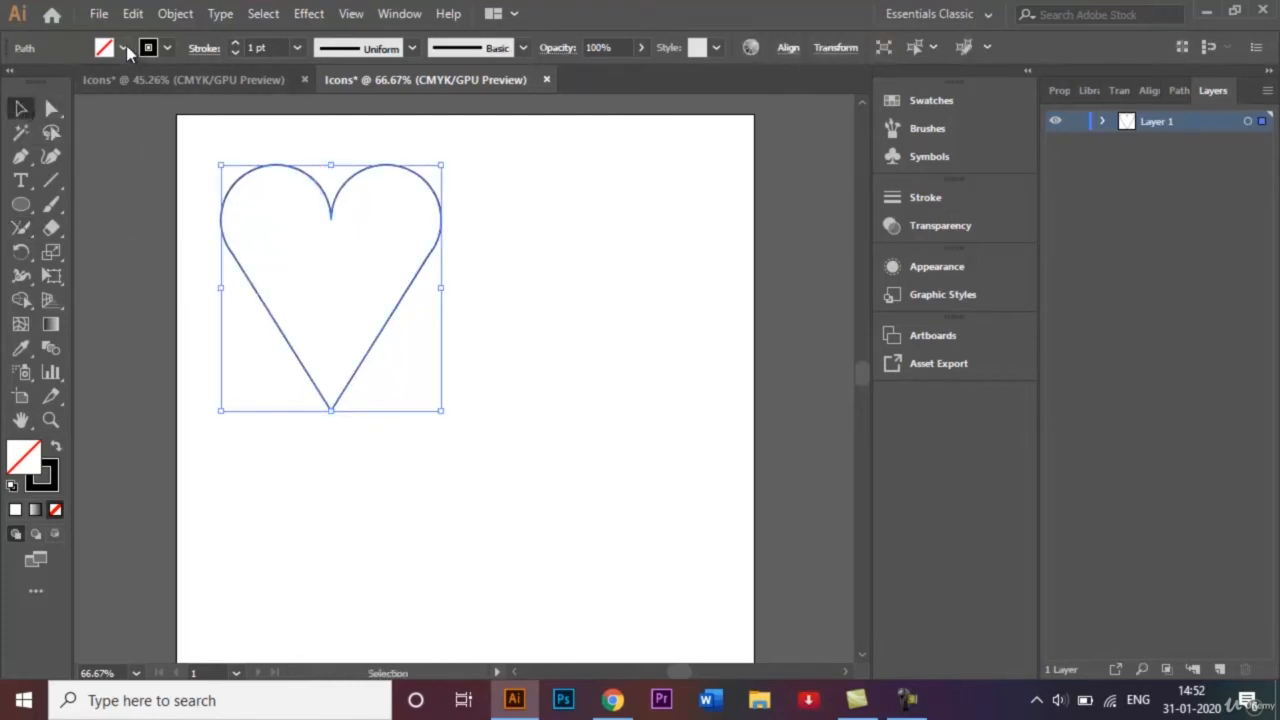
left_click(123, 48)
left_click(69, 82)
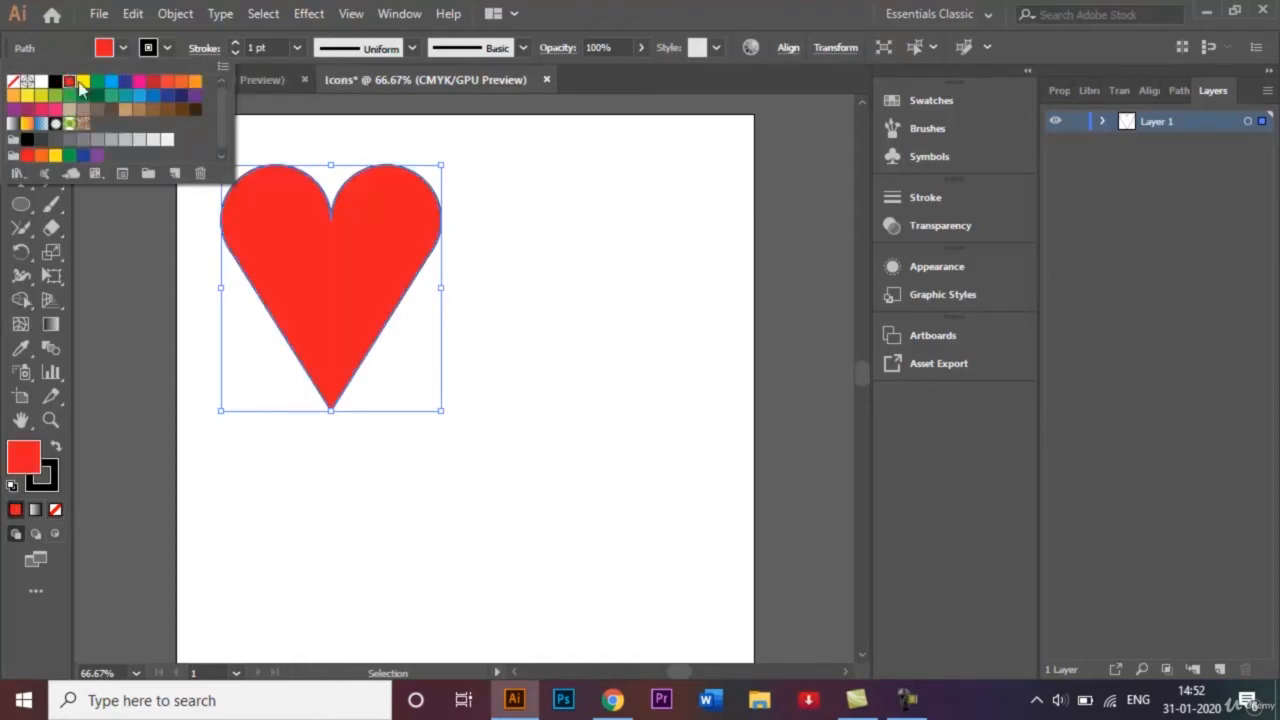
left_click(506, 257)
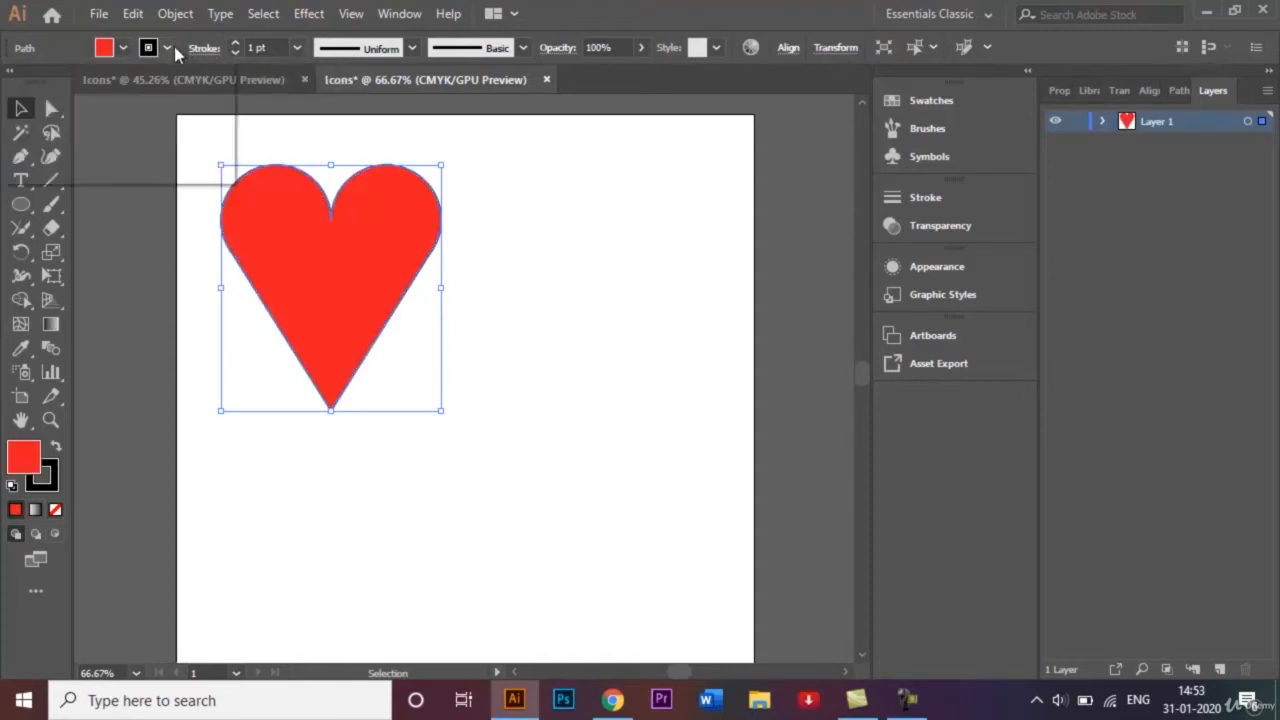
Set the heart's stroke to none and deselect it.
left_click(168, 48)
left_click(13, 84)
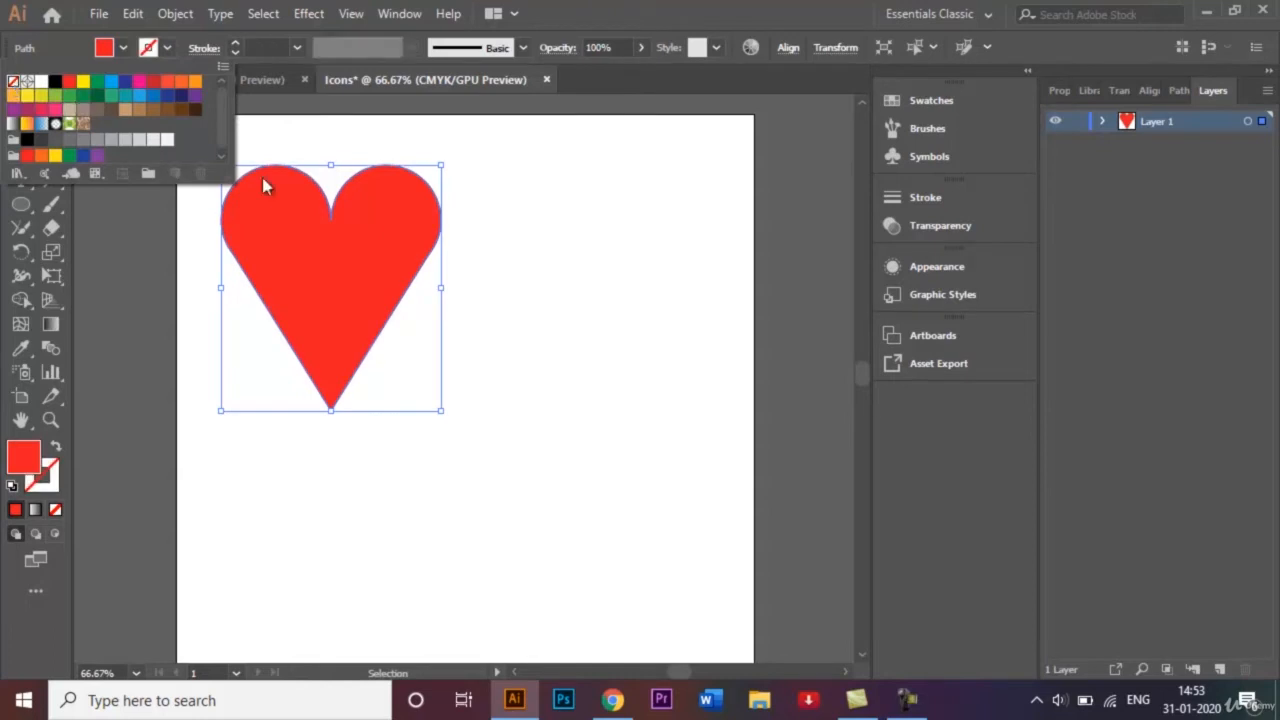
left_click(523, 250)
left_click(527, 254)
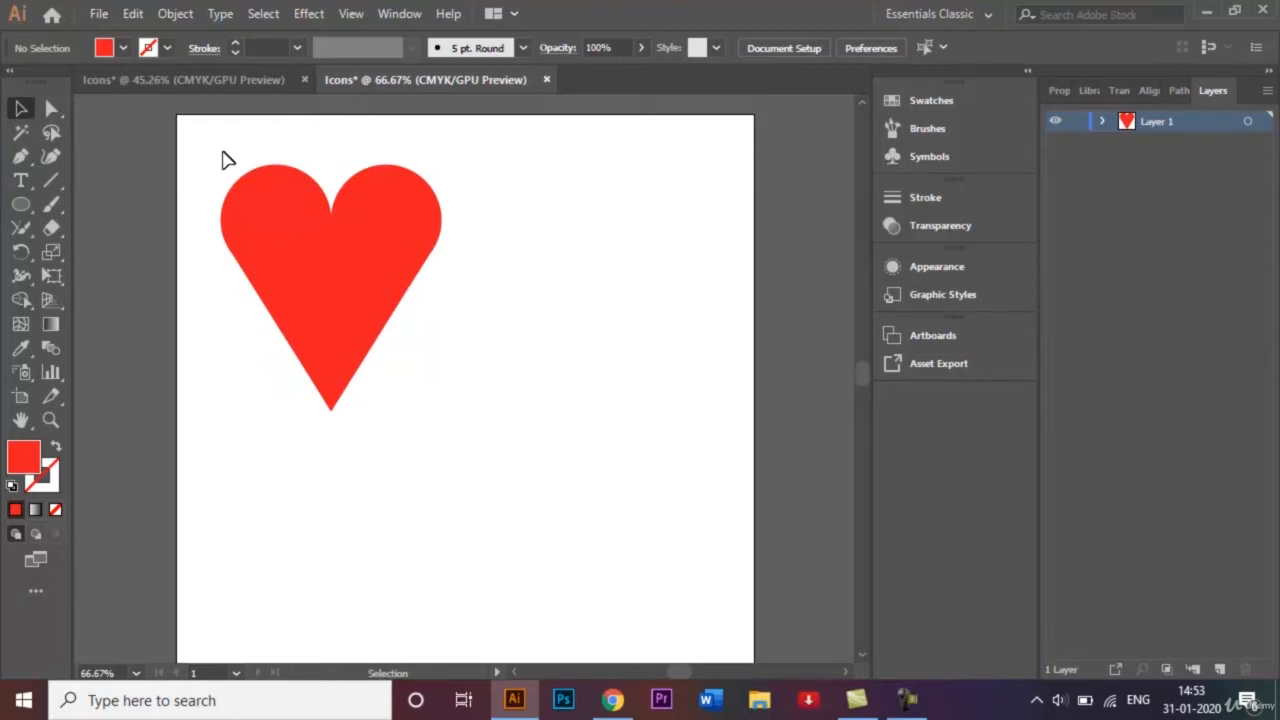
Scale the heart down slightly about its centre and move it closer to the artboard's upper left corner.
left_click_drag(210, 160, 463, 452)
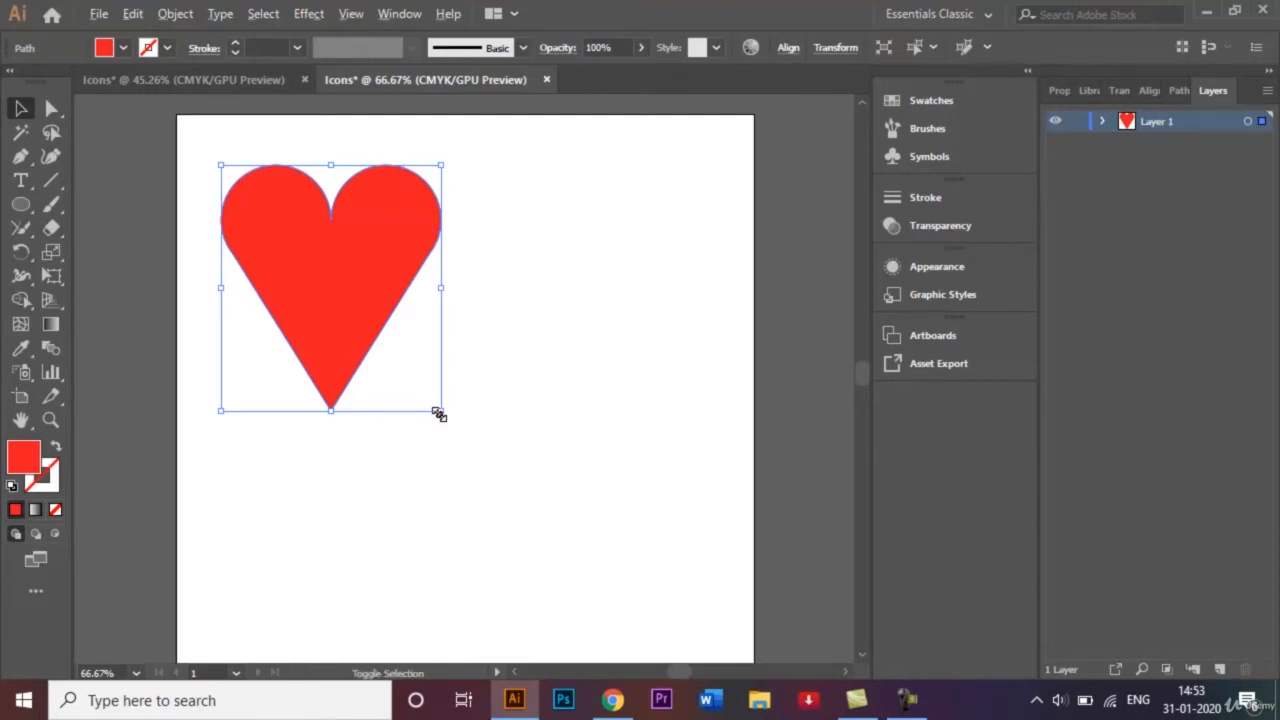
left_click_drag(437, 412, 419, 387)
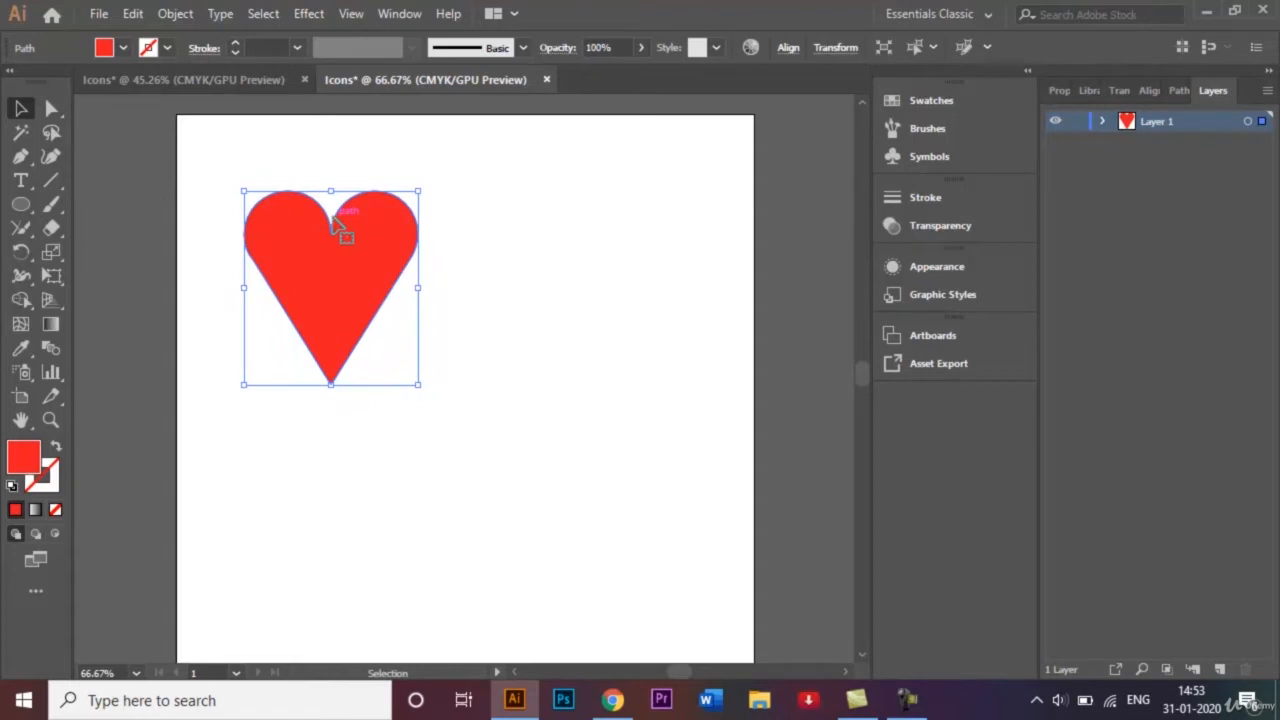
left_click_drag(335, 222, 298, 184)
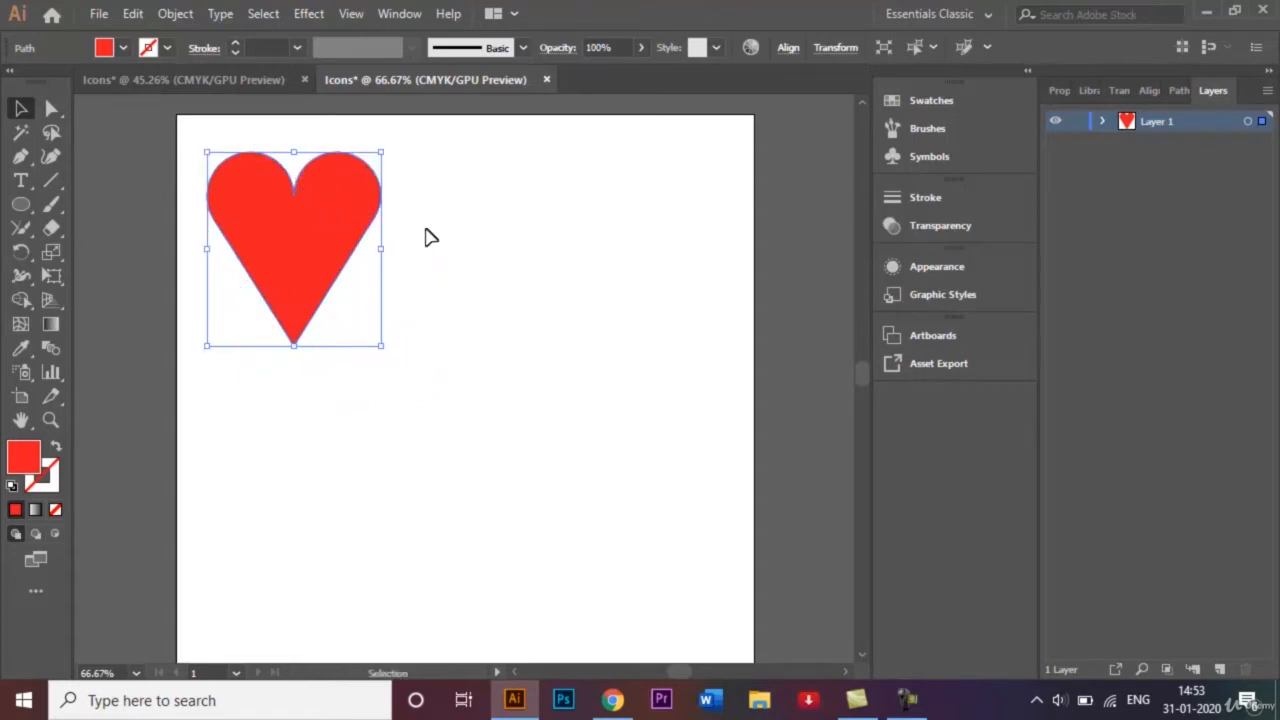
left_click(466, 261)
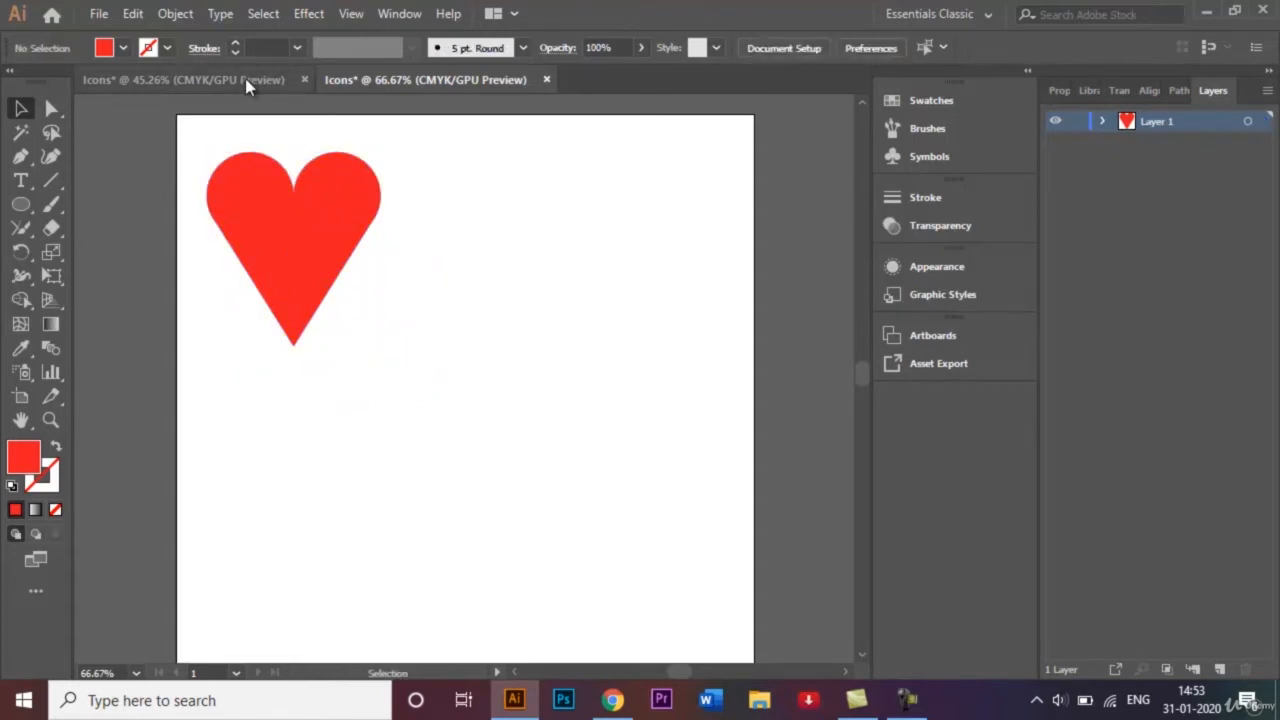
Check the finished icons in the other Icons document, return to the heart drawing, and set no fill and a black stroke for new shapes.
left_click(245, 80)
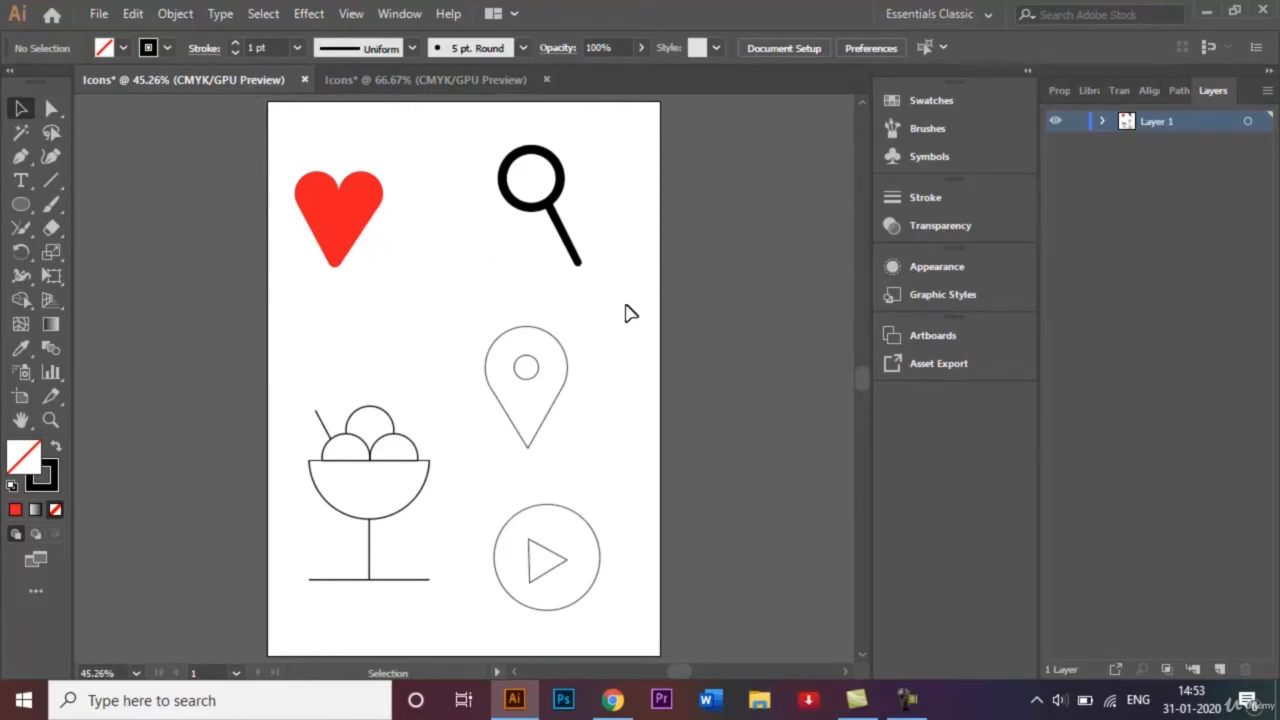
left_click(390, 83)
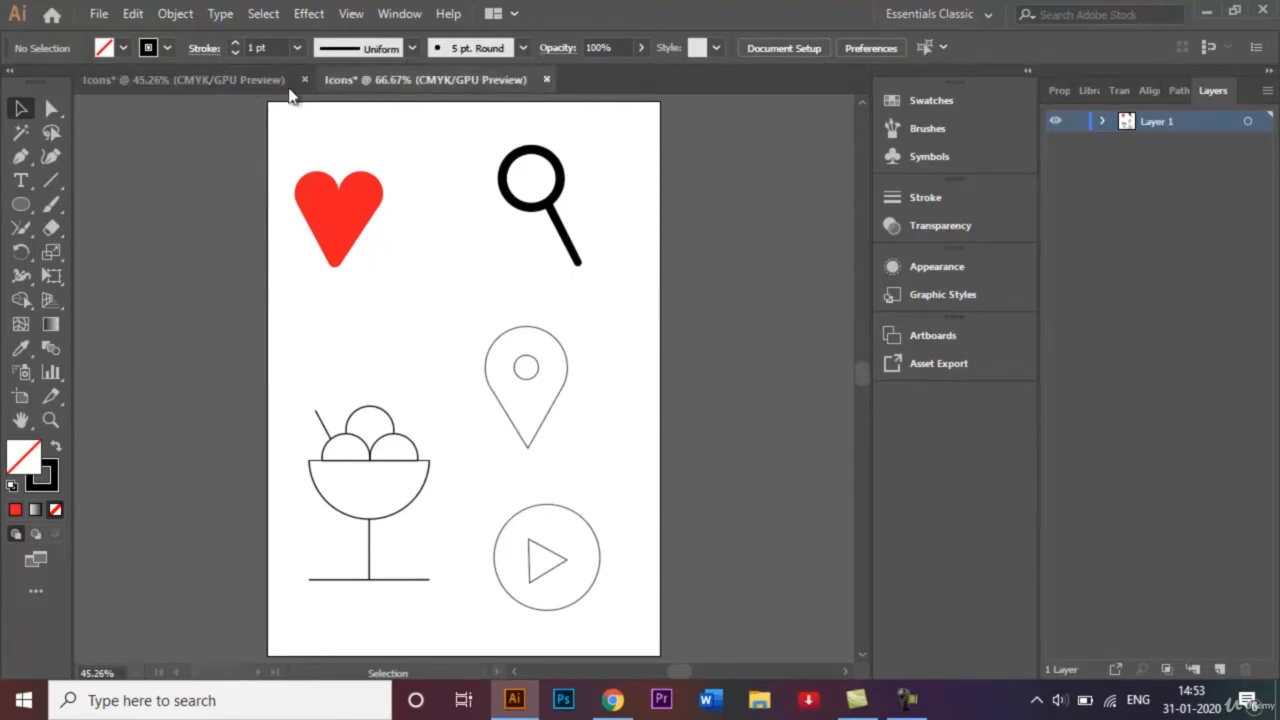
left_click(55, 512)
left_click(167, 48)
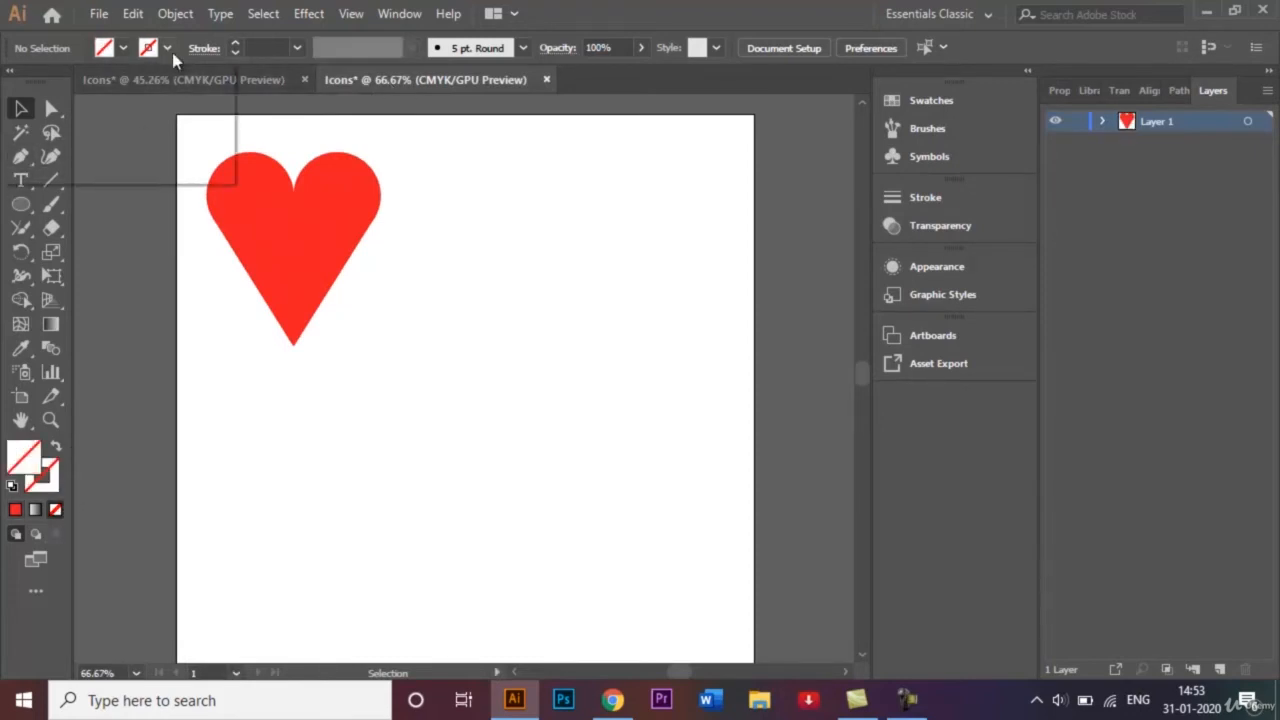
left_click(55, 81)
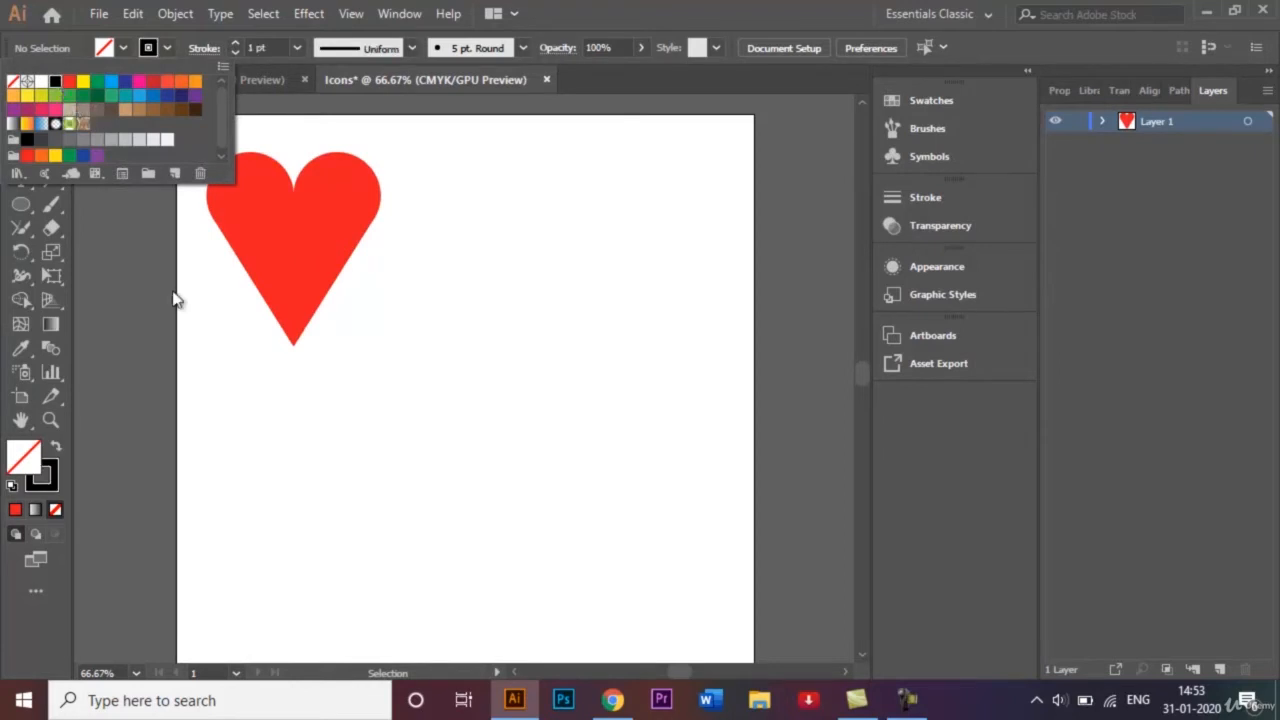
left_click(173, 292)
Draw a circle 40 mm wide and 40 mm high with the Ellipse tool in the empty area right of the heart.
left_click(13, 206)
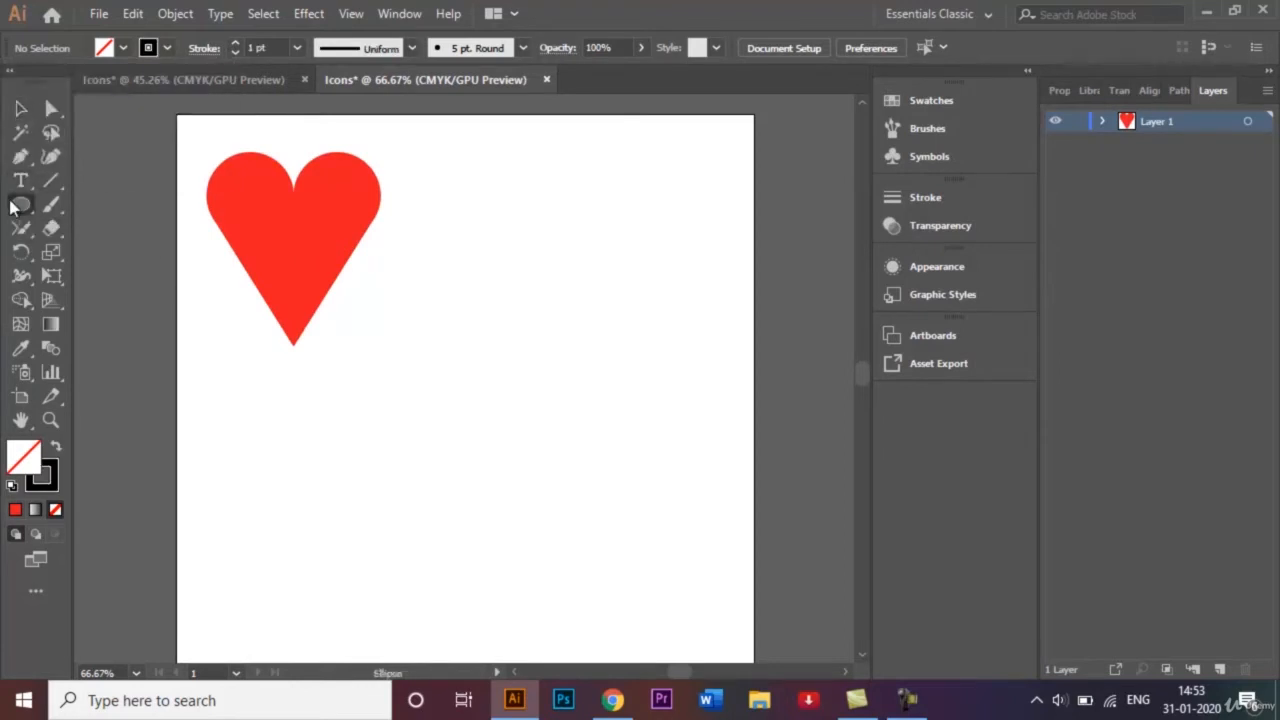
left_click(590, 214)
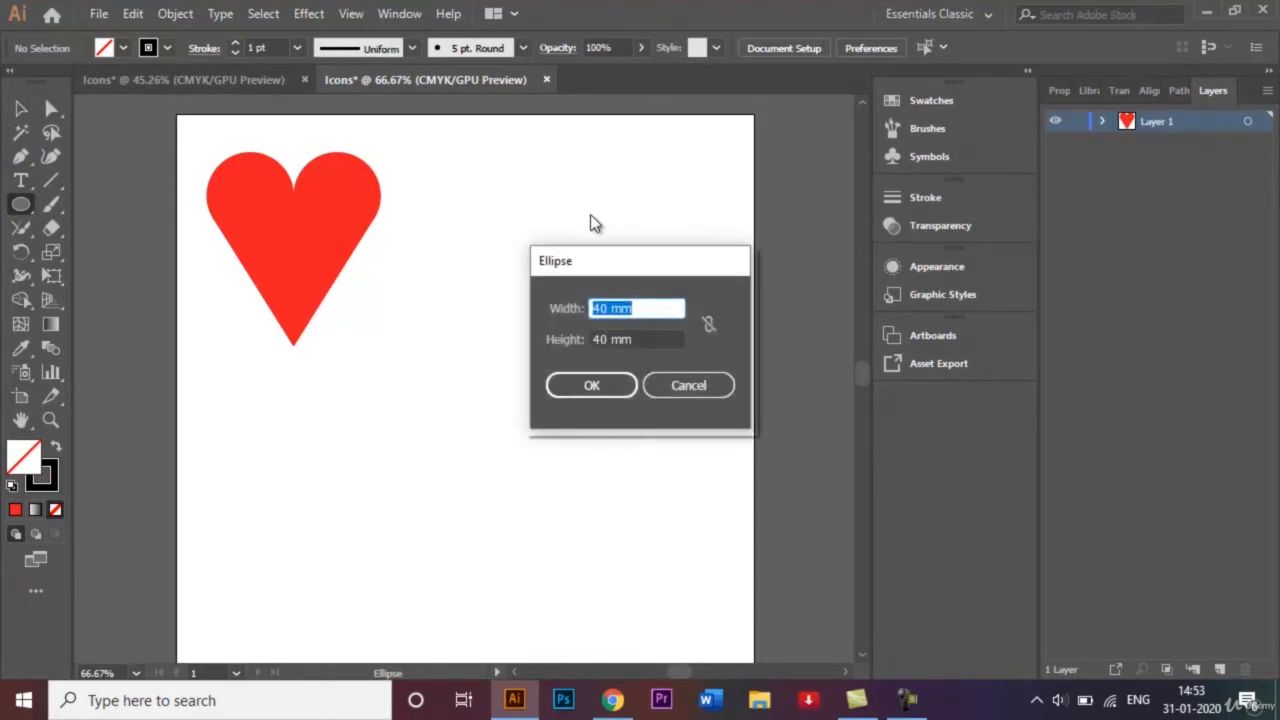
left_click(617, 394)
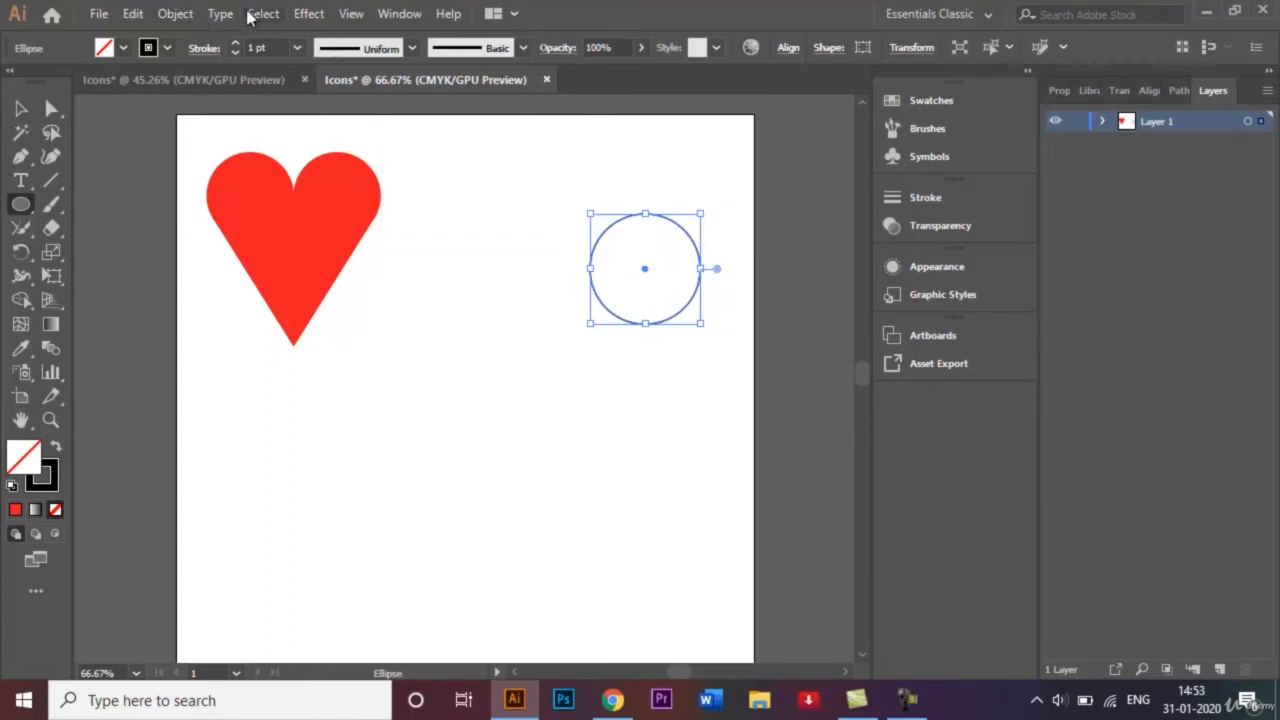
Offset the 40 mm circle's path by -5 mm with miter joins to create a concentric inner circle.
left_click(188, 16)
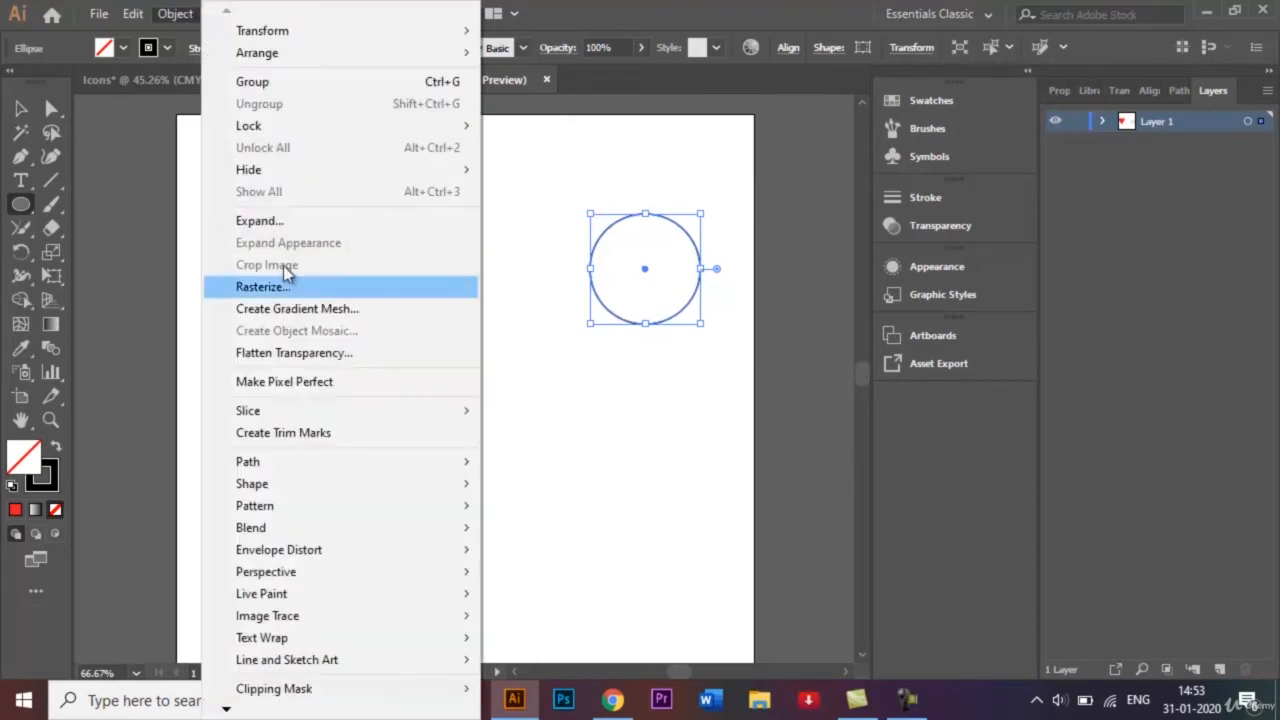
mouse_move(433, 455)
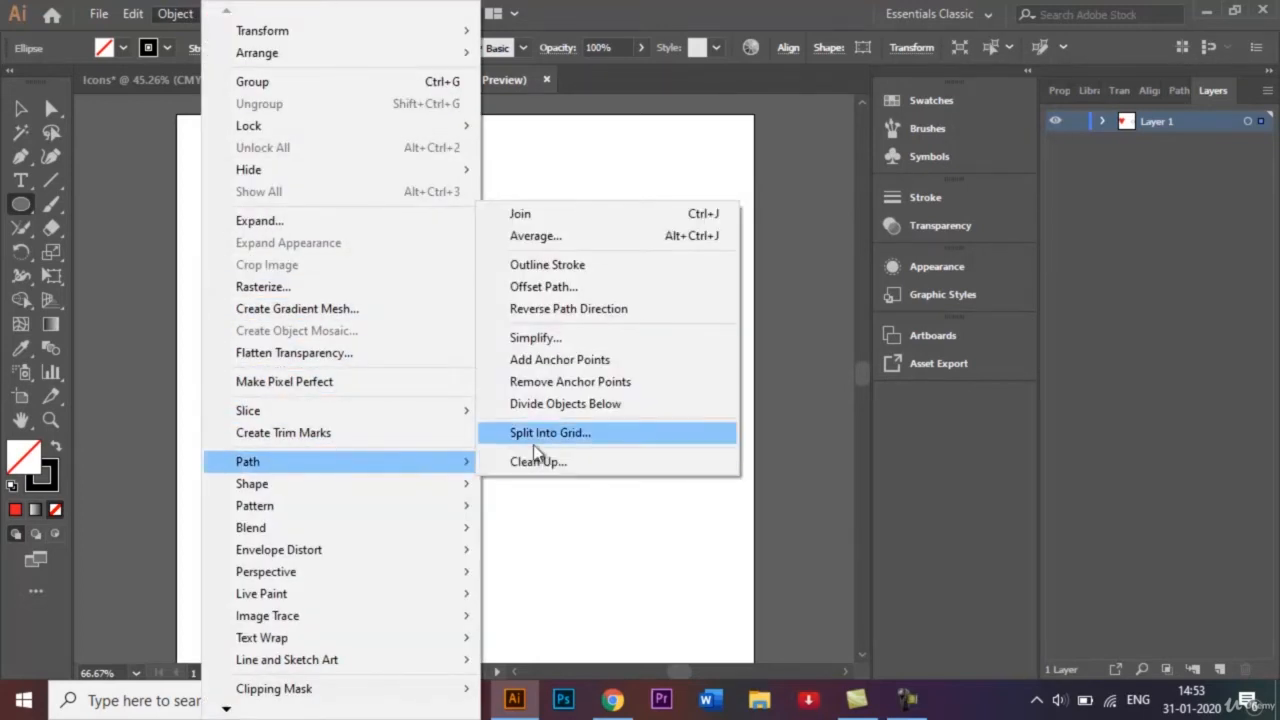
left_click(546, 289)
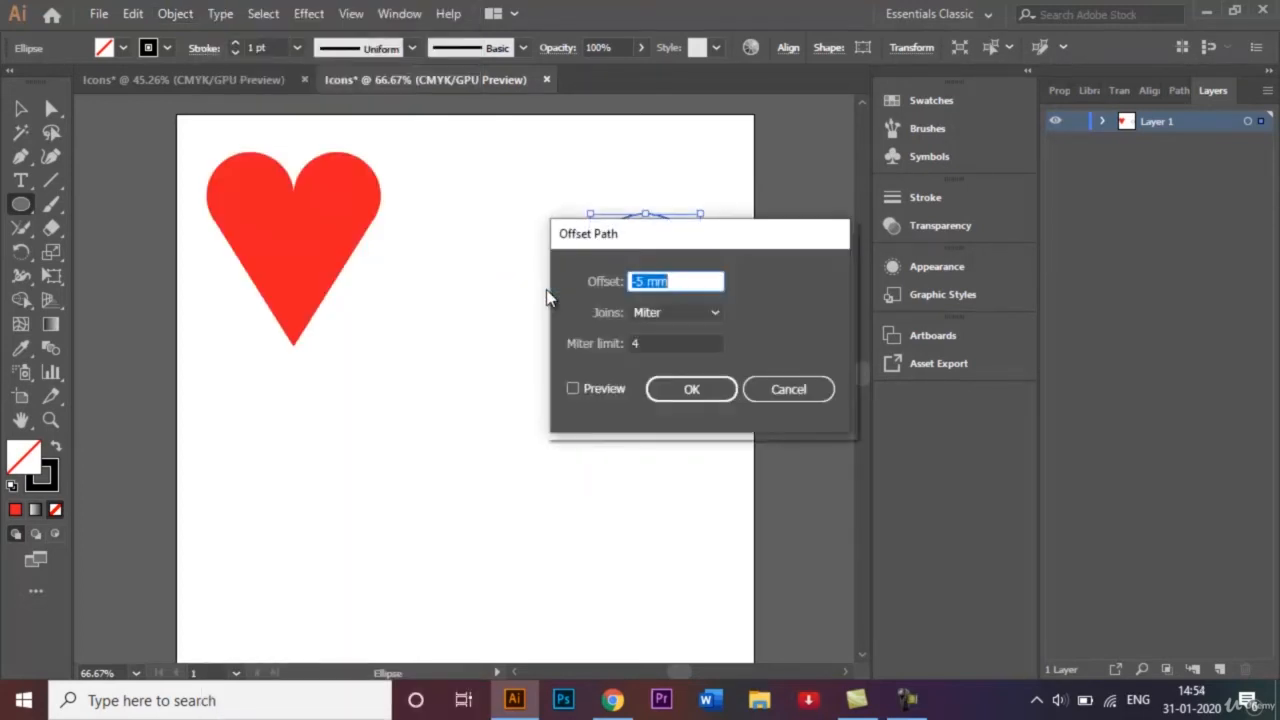
left_click_drag(711, 232, 438, 232)
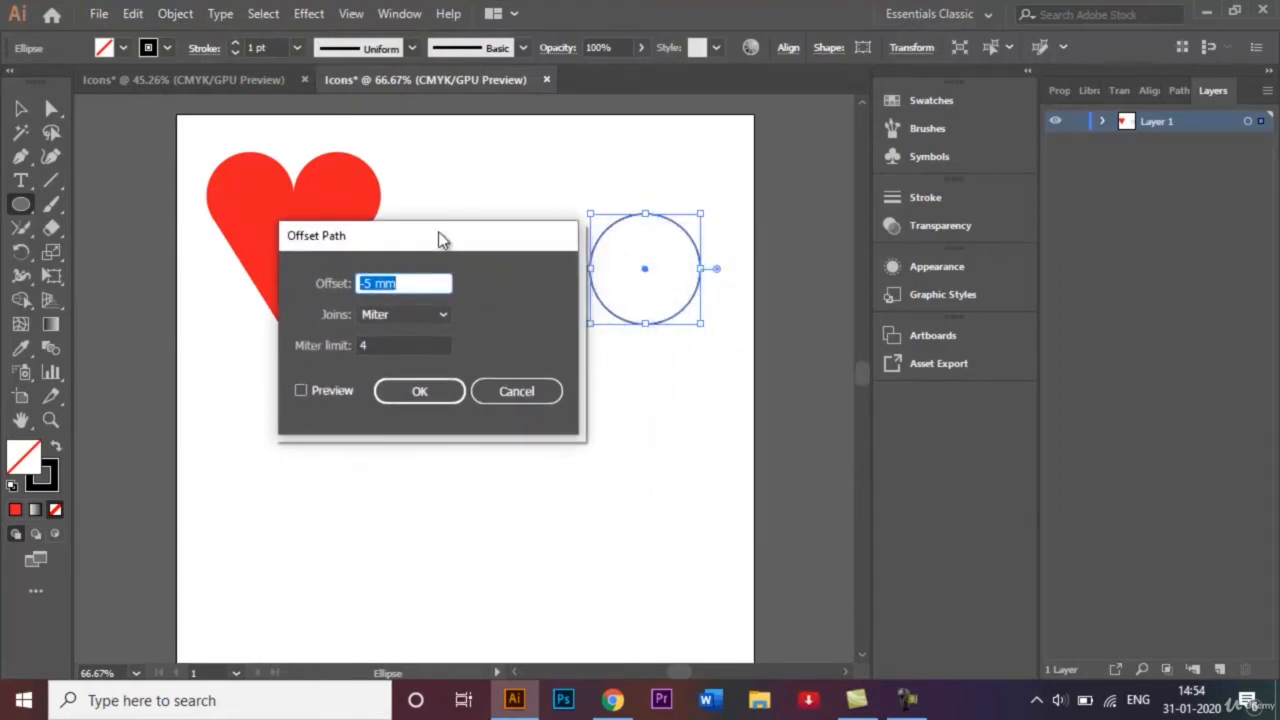
left_click(415, 283)
left_click(300, 390)
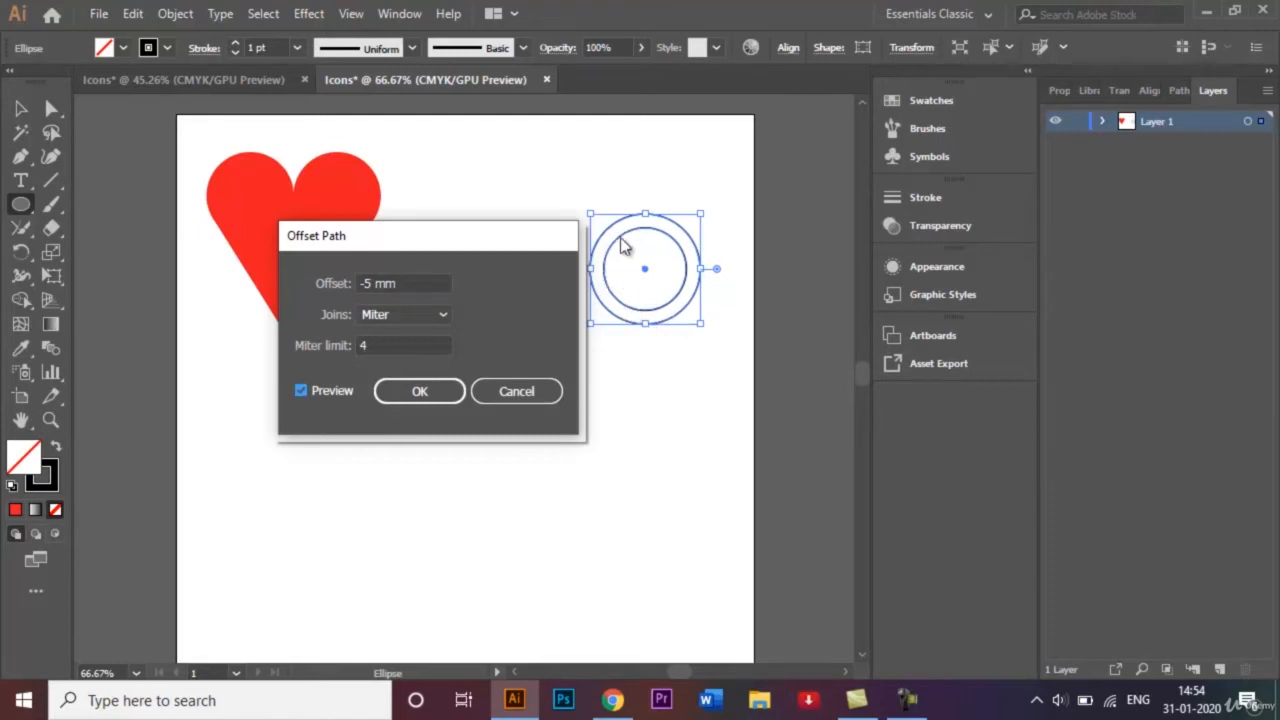
left_click(426, 391)
Select both concentric circles together, move them up and slightly left on the artboard, and deselect them.
left_click(22, 108)
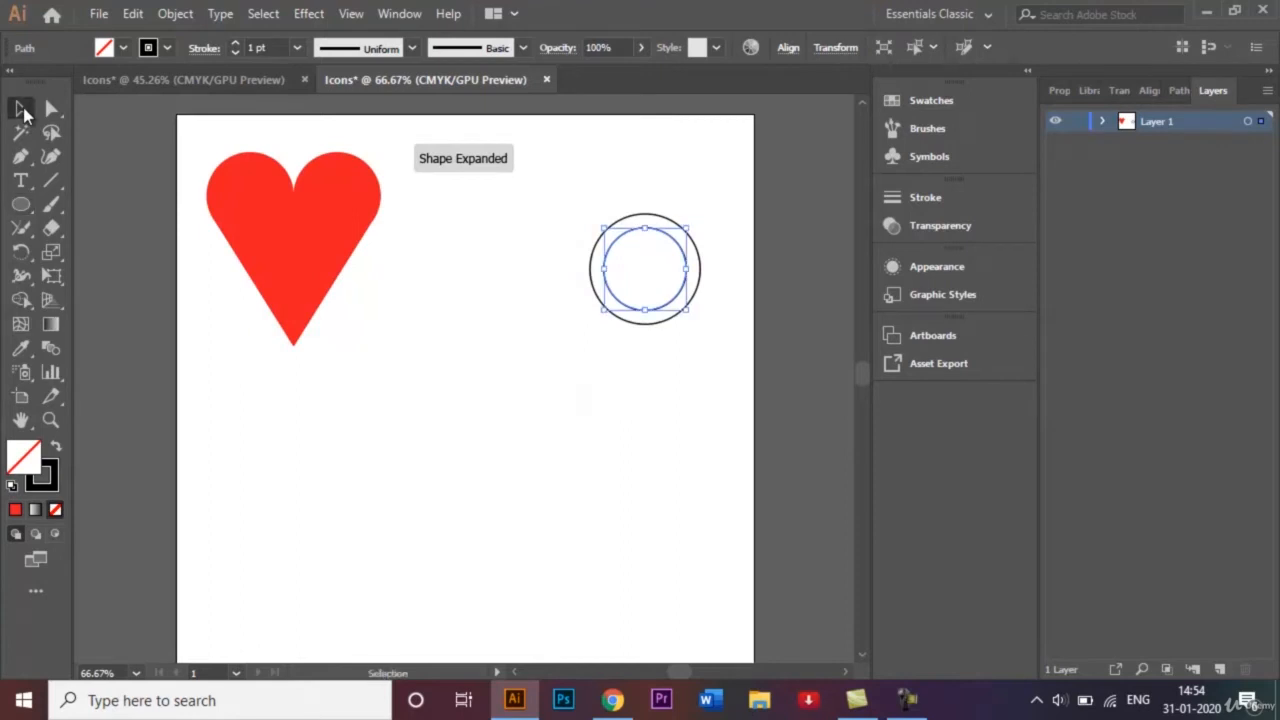
left_click(491, 349)
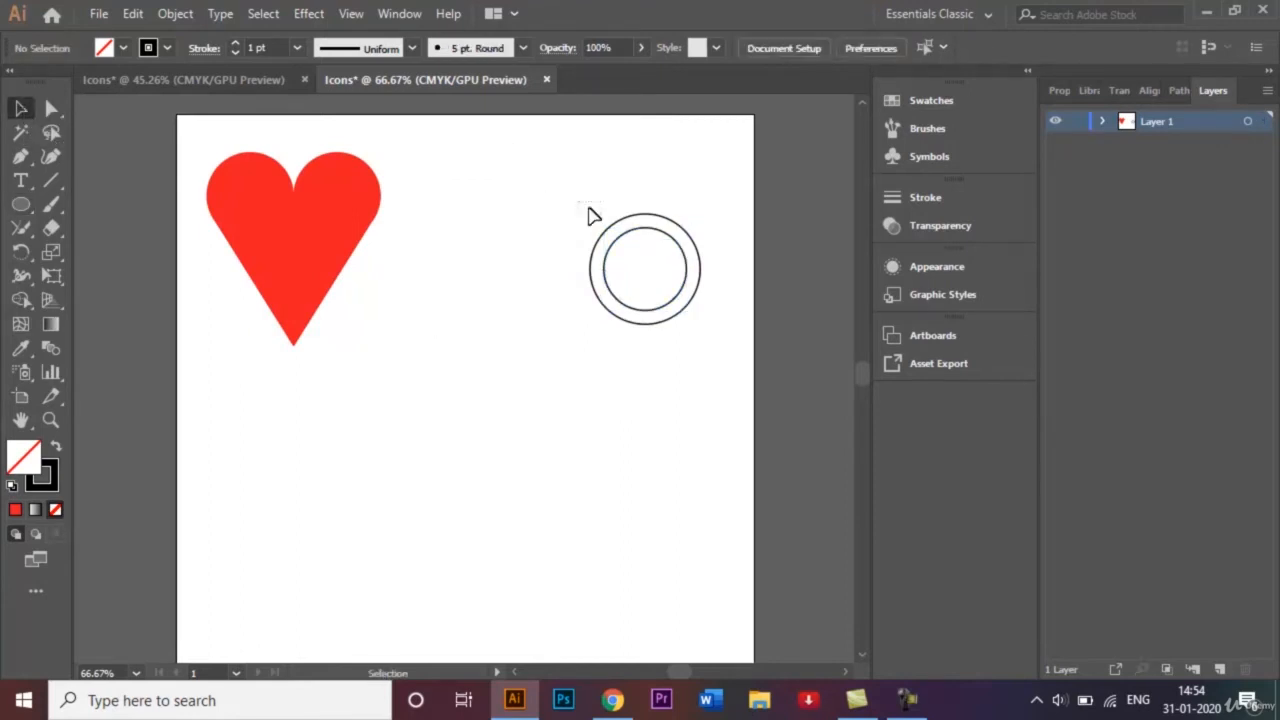
left_click_drag(592, 216, 723, 323)
left_click_drag(646, 277, 606, 219)
left_click(659, 316)
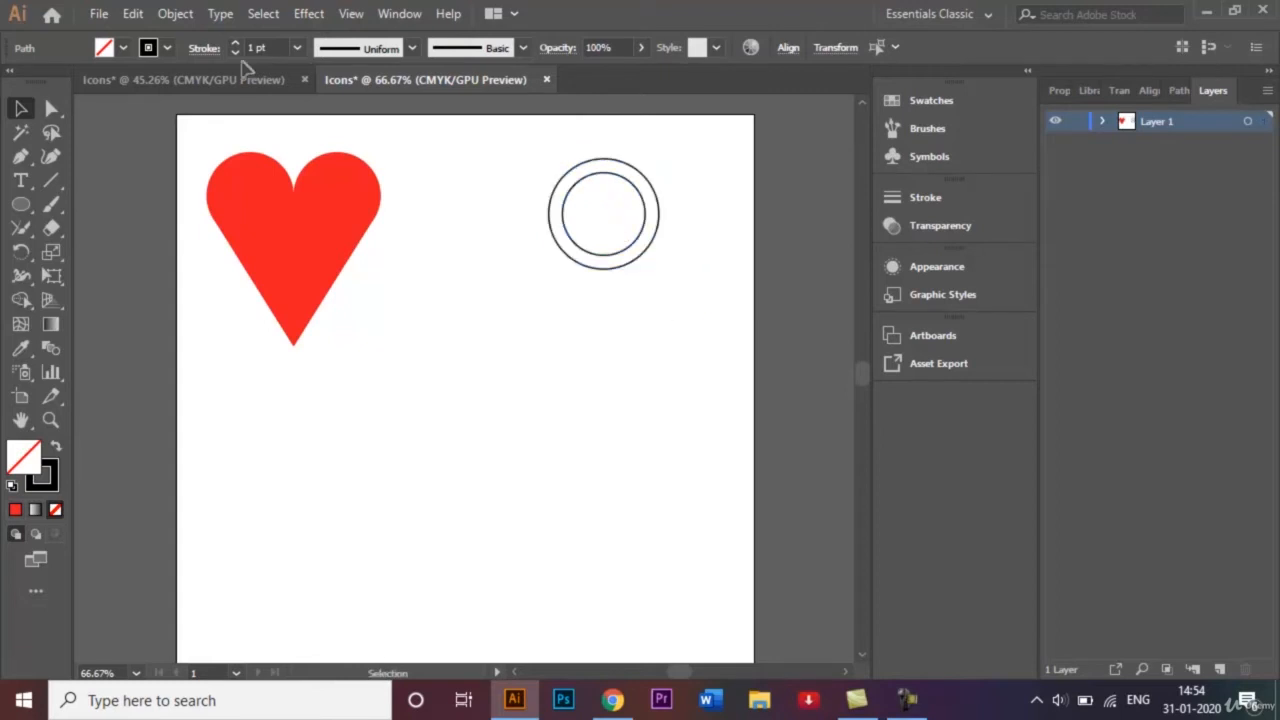
Check the magnifying glass in the other Icons document and draw a vertical rectangle about 4.35 mm wide and 42.8 mm high below the circles.
left_click(214, 77)
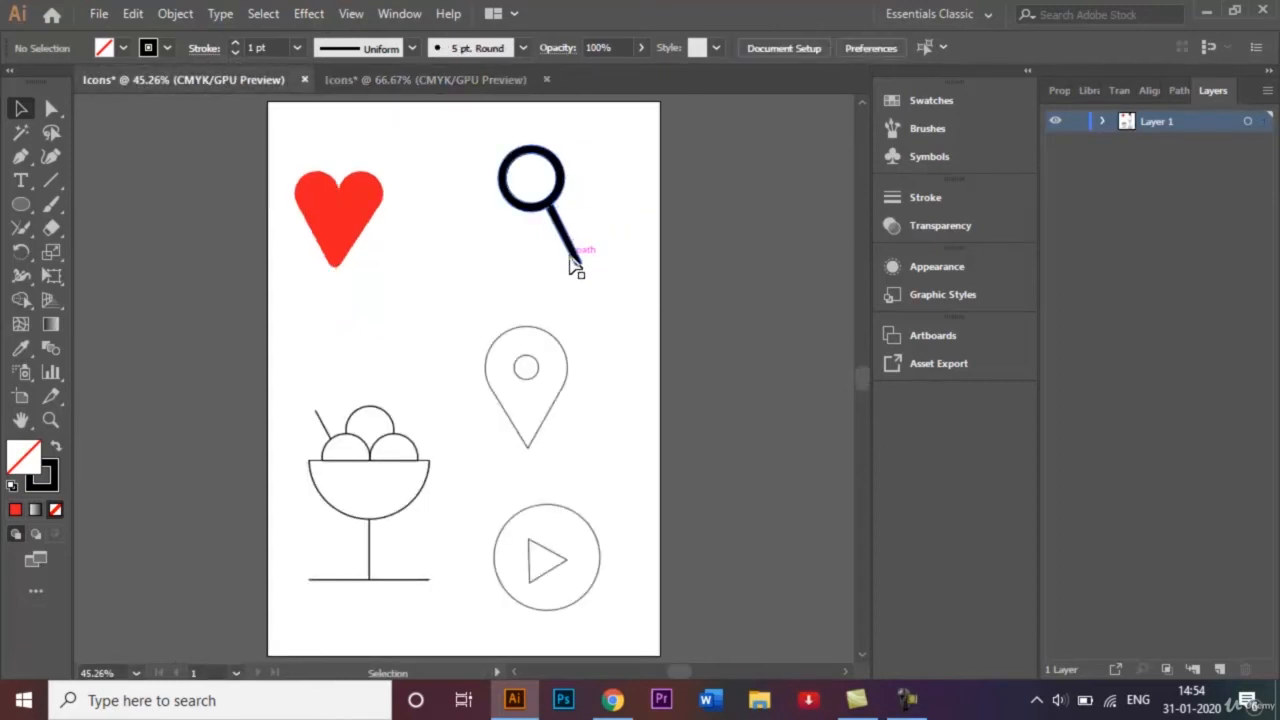
left_click(450, 84)
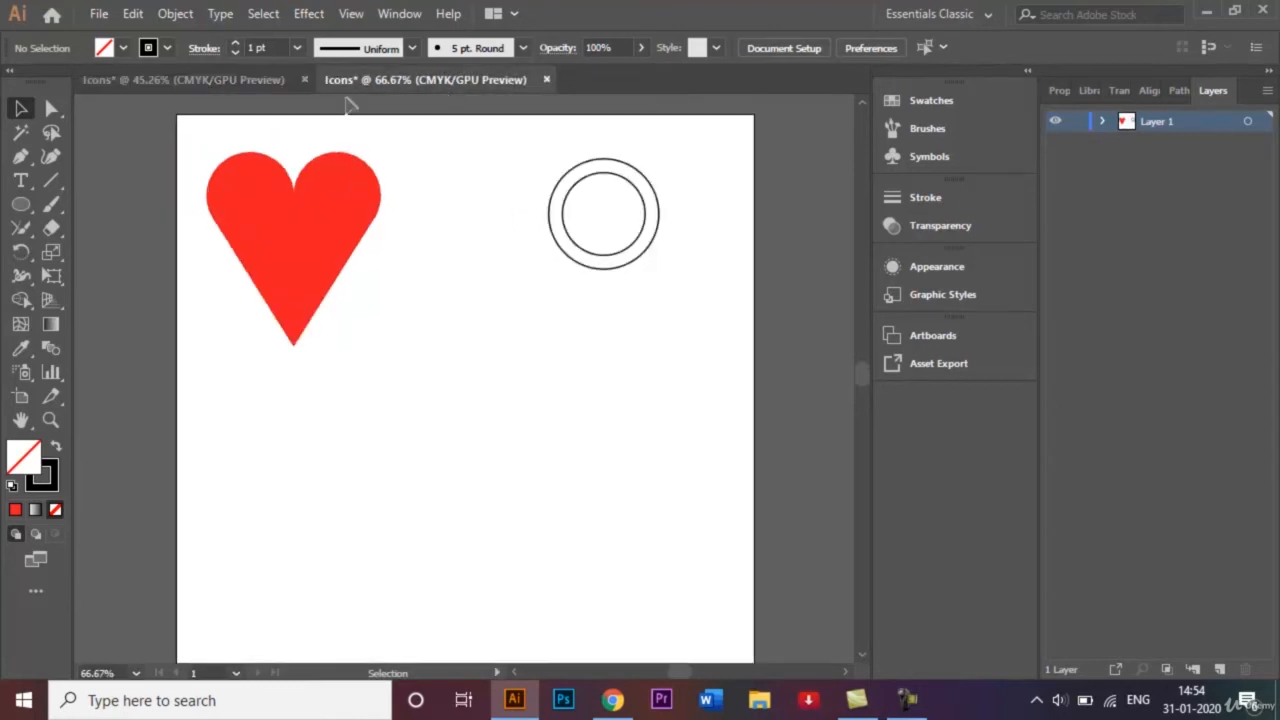
left_click(20, 205)
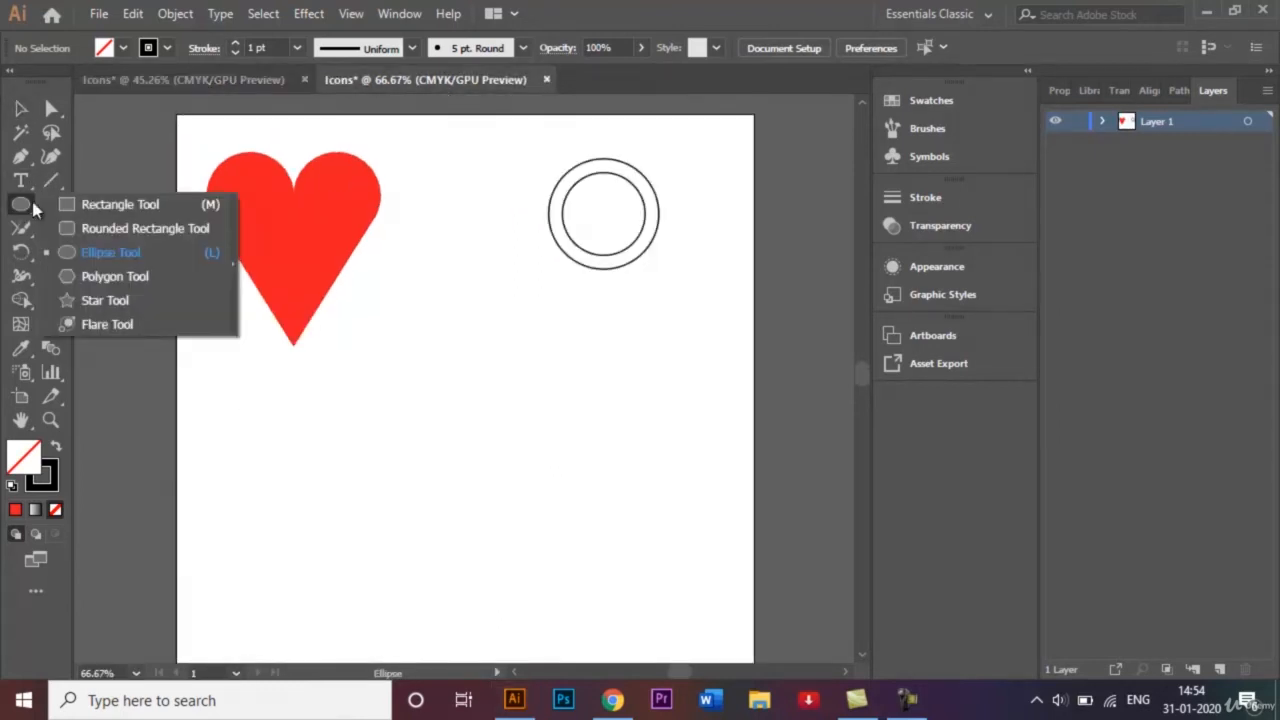
left_click(70, 204)
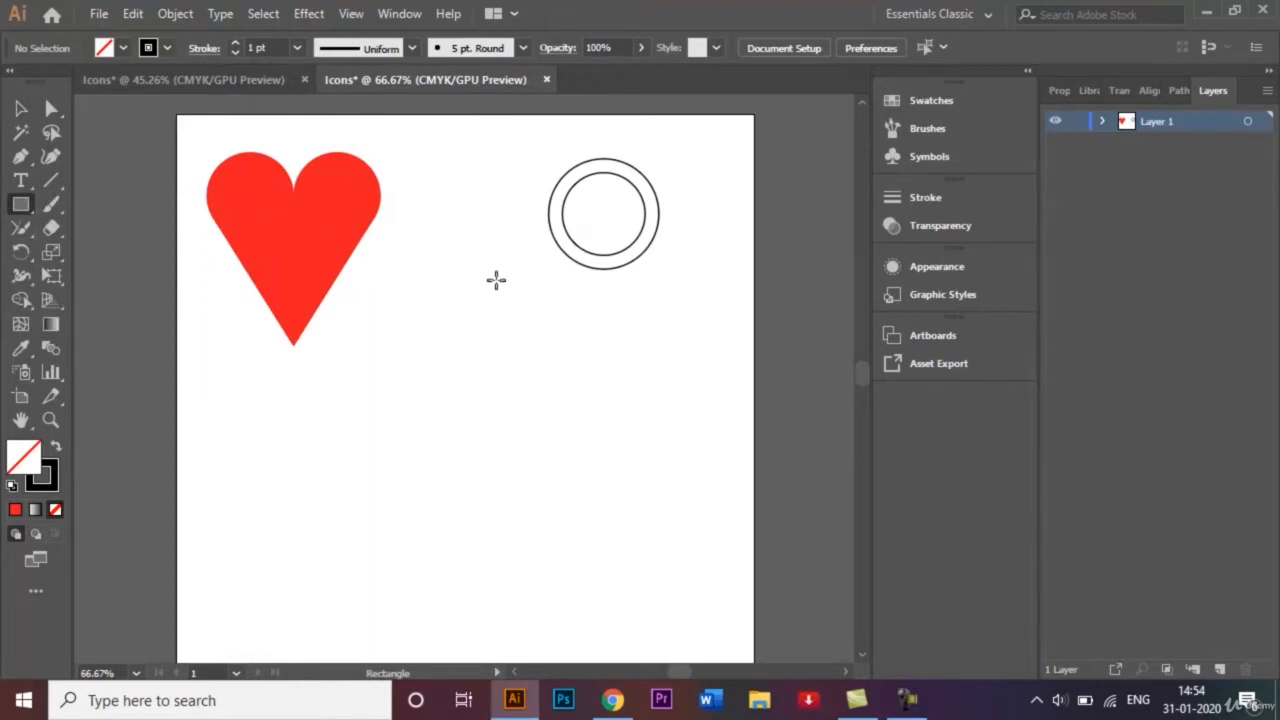
left_click_drag(569, 279, 580, 397)
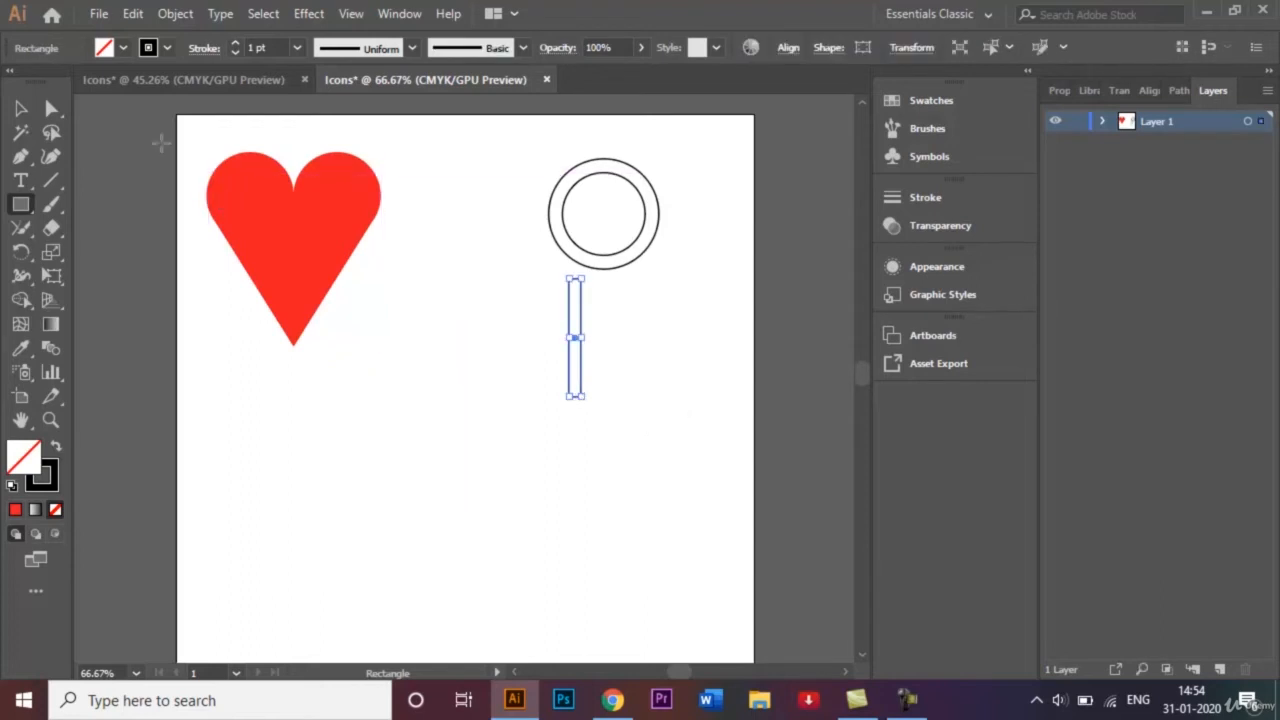
Fill the narrow handle rectangle with black and dismiss the Rectangle size dialog.
left_click(124, 48)
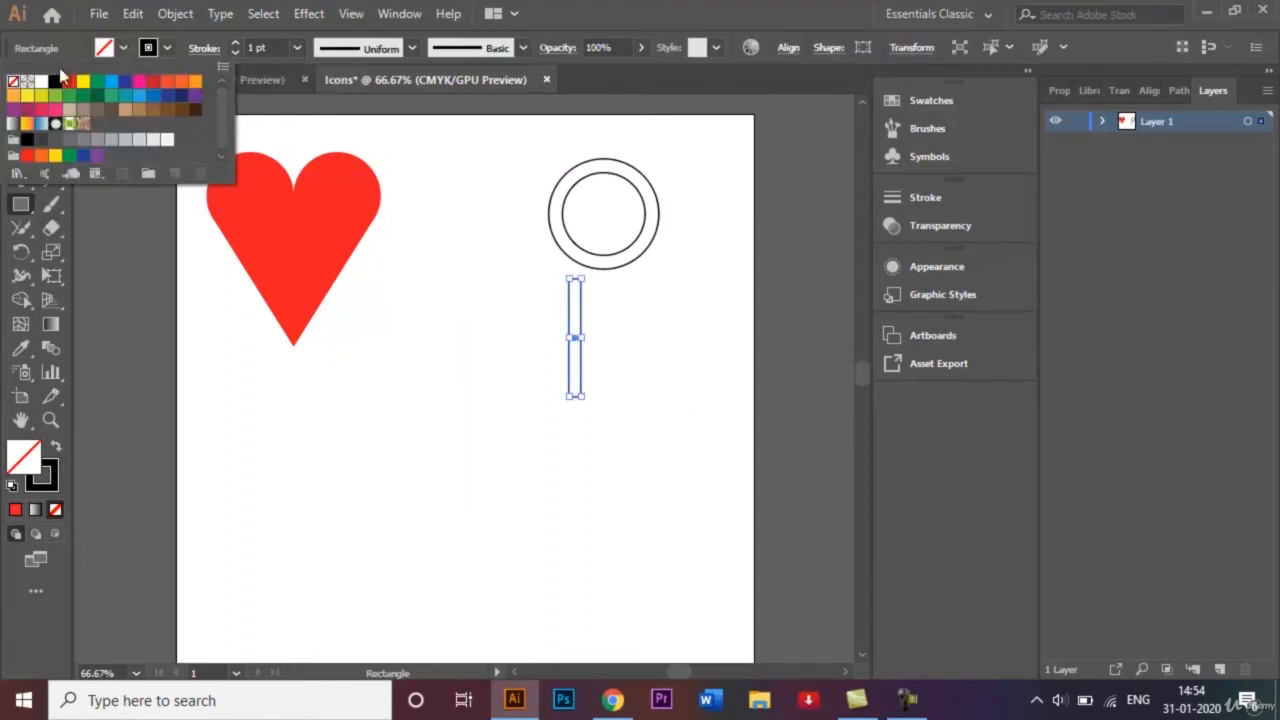
left_click(55, 82)
left_click(428, 390)
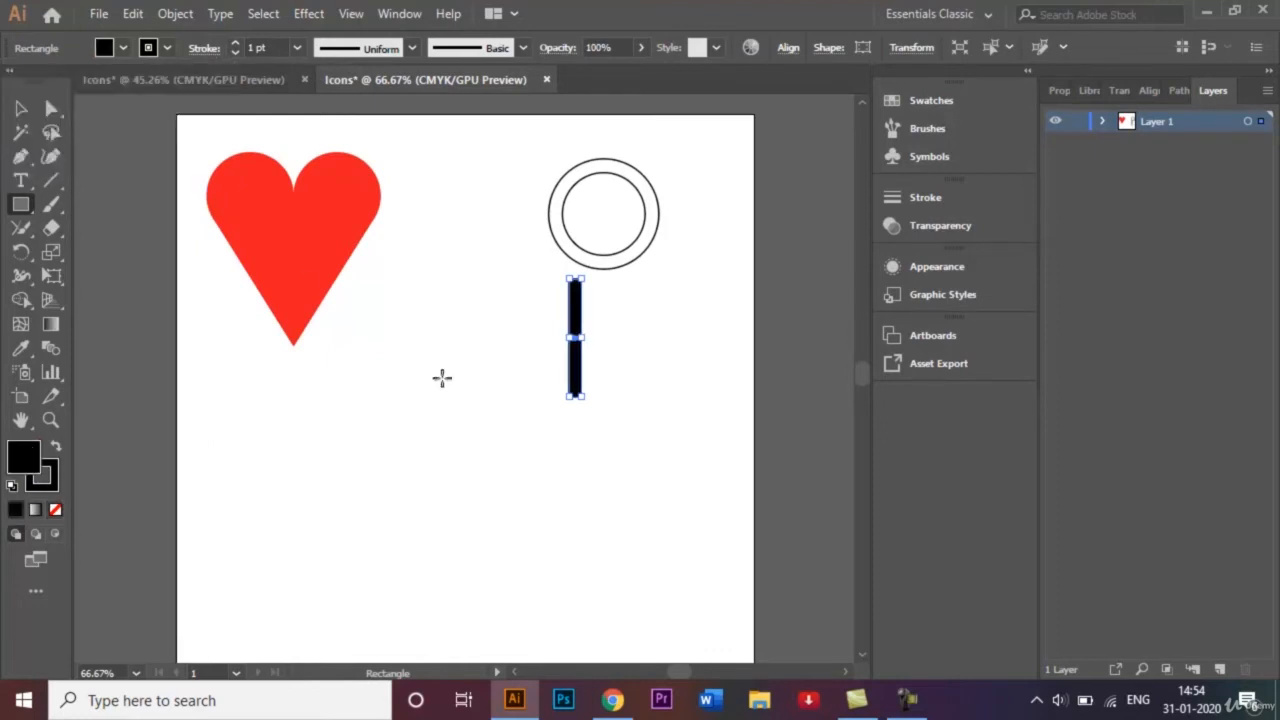
left_click(472, 376)
key("Return")
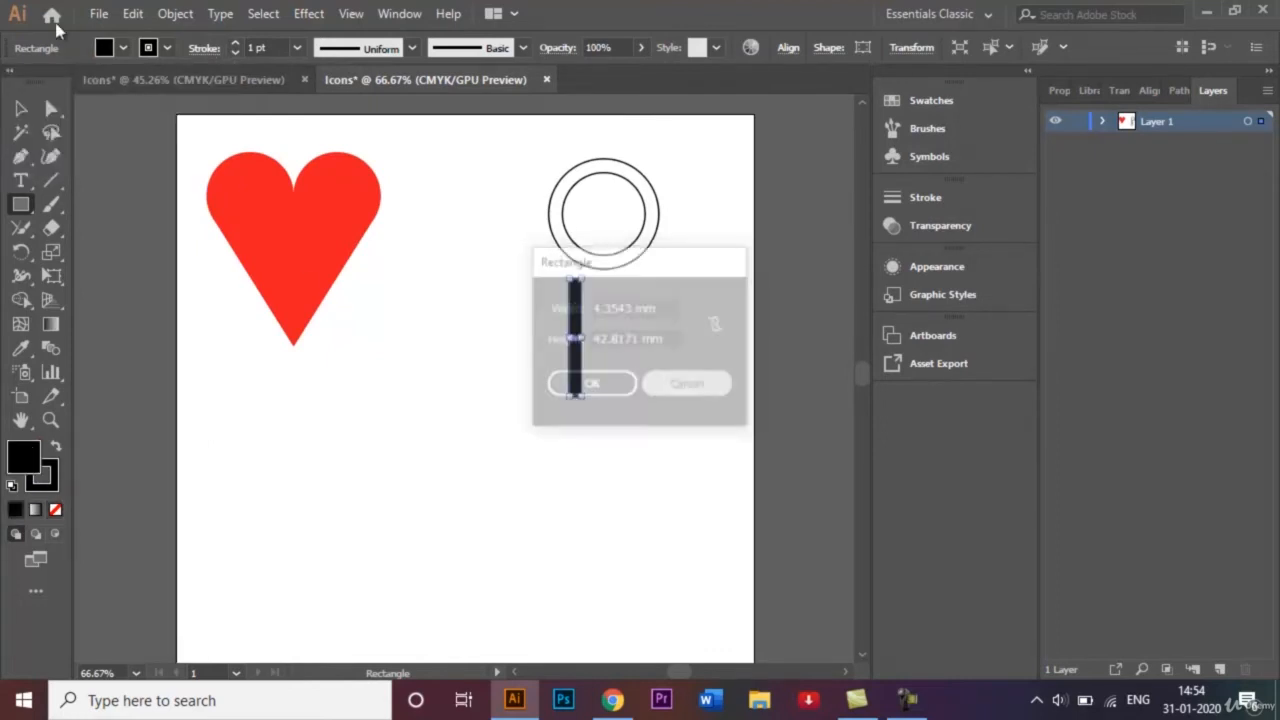
Tilt the black handle and position its upper end on the ring's lower right edge, then deselect it.
left_click(22, 107)
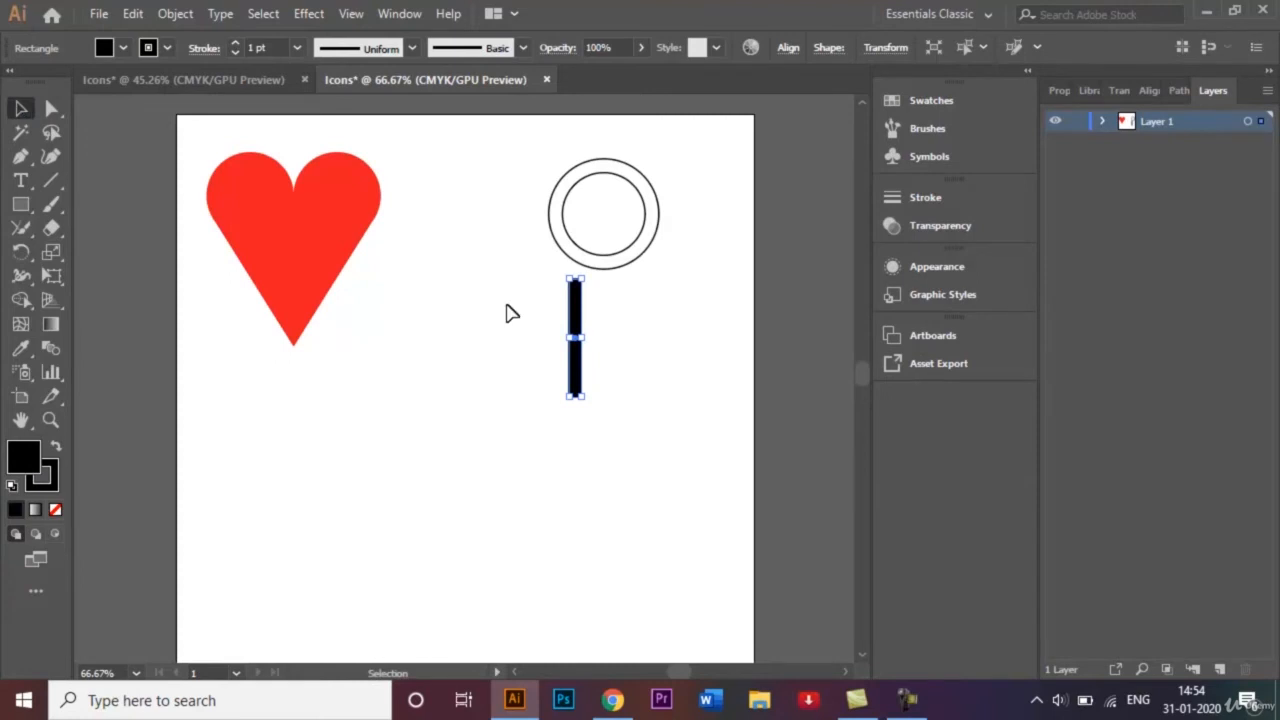
left_click_drag(588, 403, 657, 343)
left_click(687, 337)
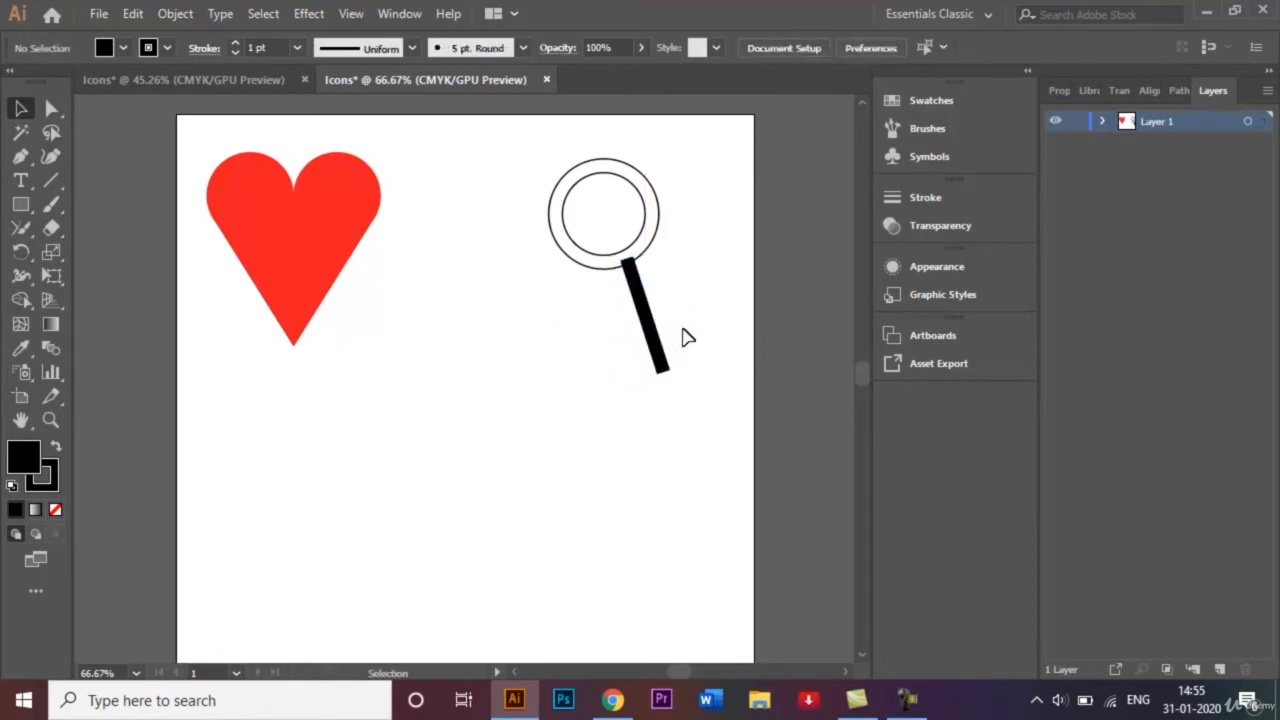
Select both circles and the handle, fill the band between the circles with black using Shape Builder, and deselect everything.
mouse_move(522, 155)
left_mouse_down()
mouse_move(645, 240)
mouse_move(690, 345)
left_mouse_up()
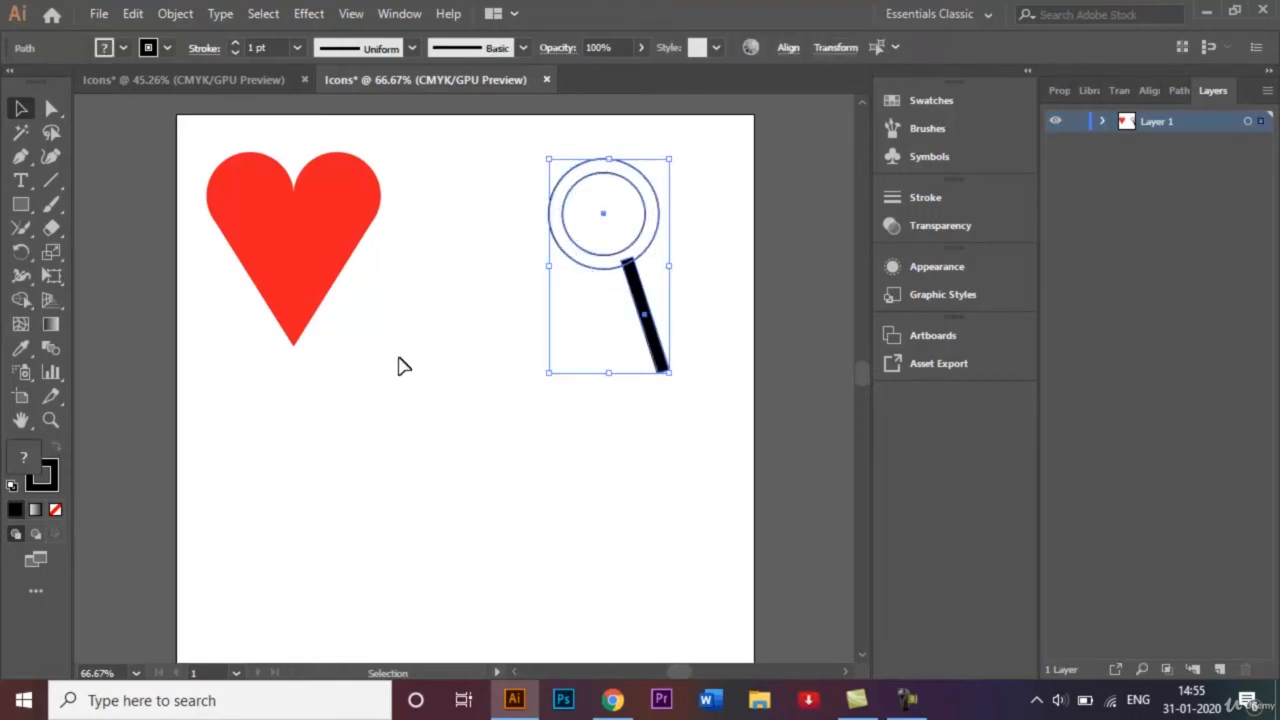
left_click(28, 311)
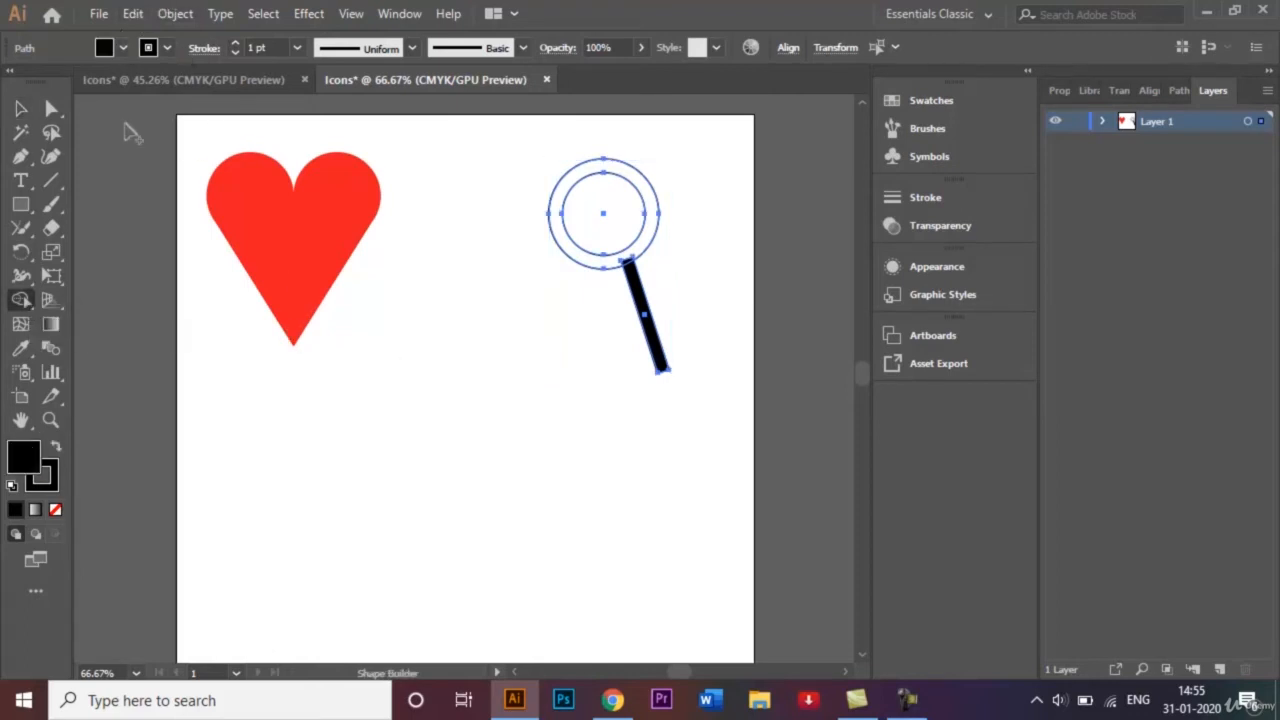
left_click(20, 460)
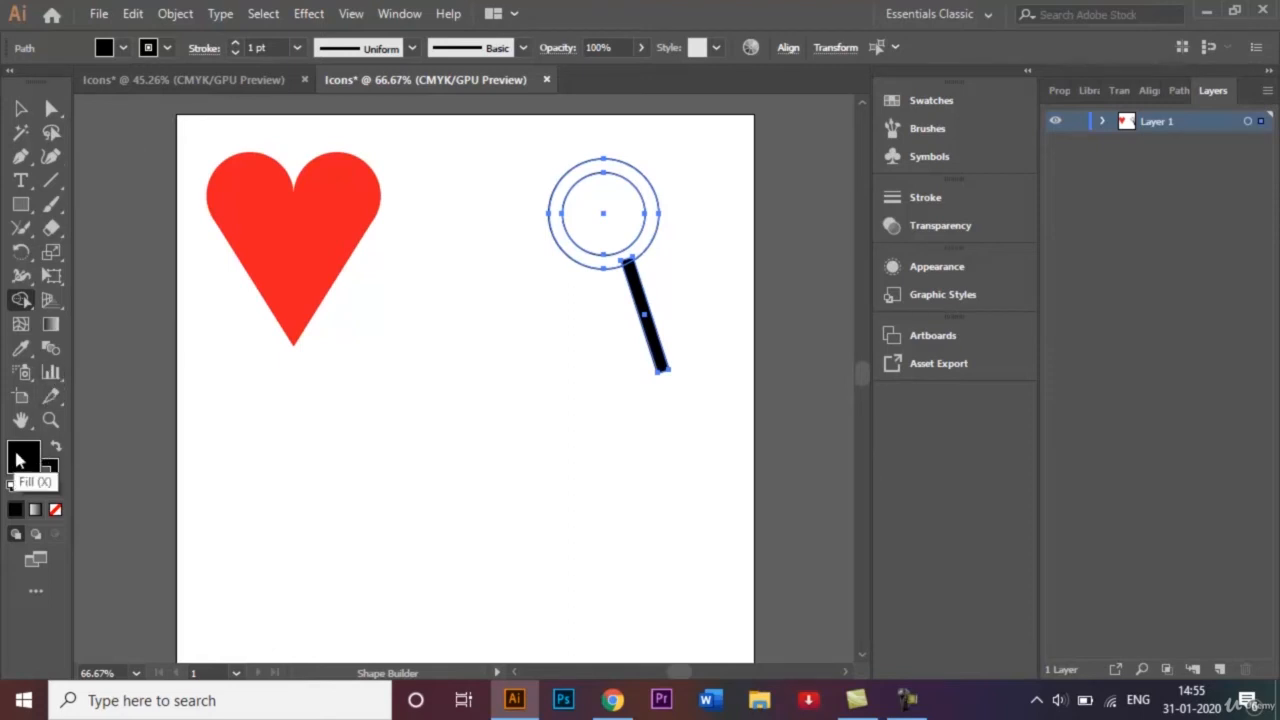
left_click(582, 262)
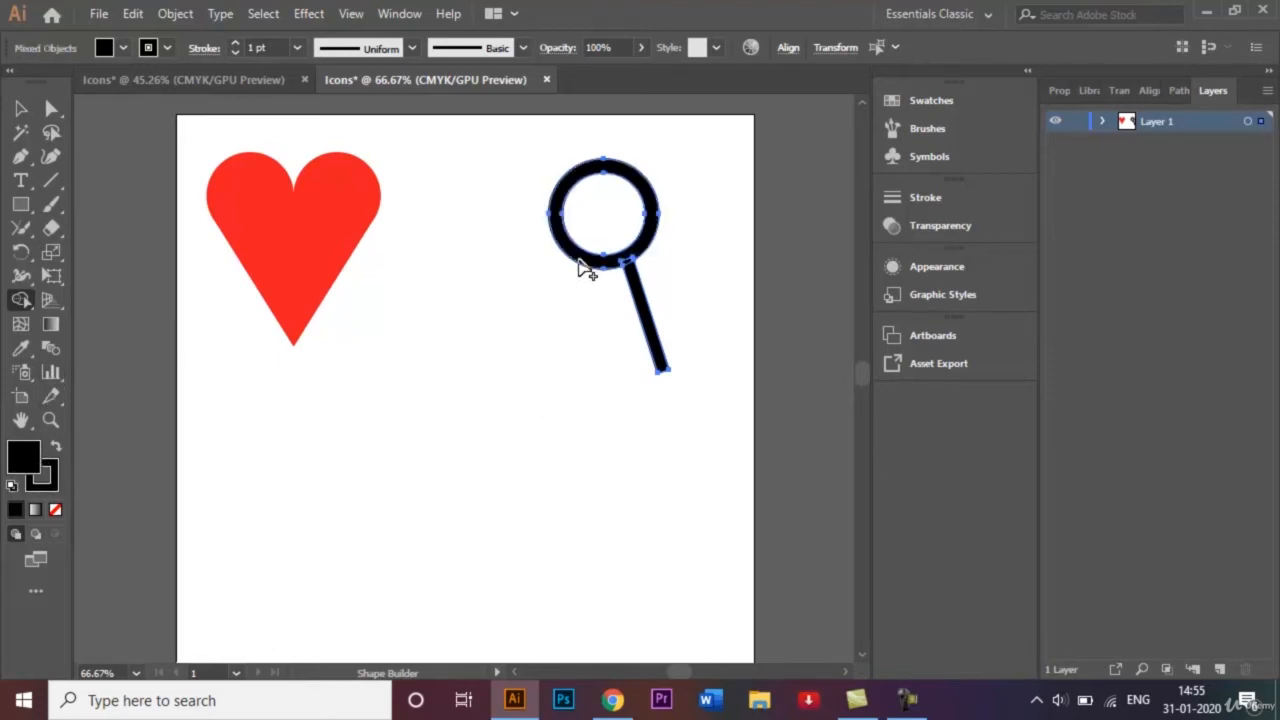
left_click(22, 110)
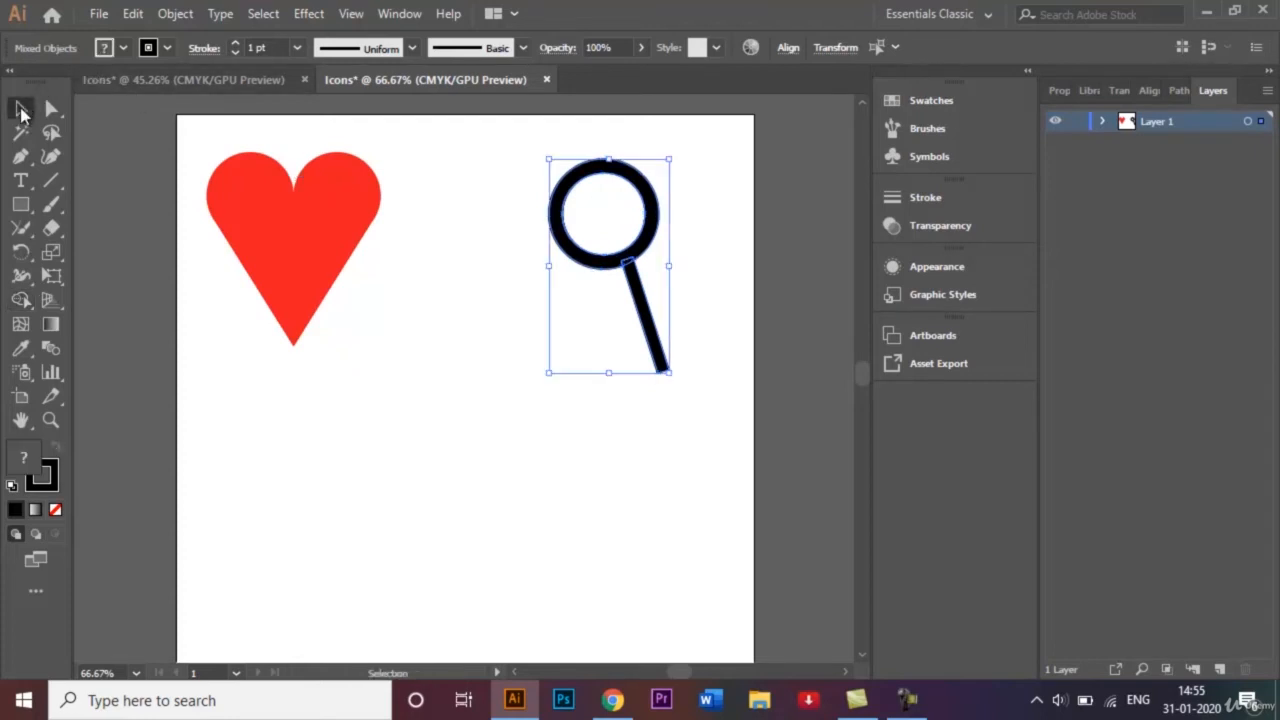
left_click(475, 323)
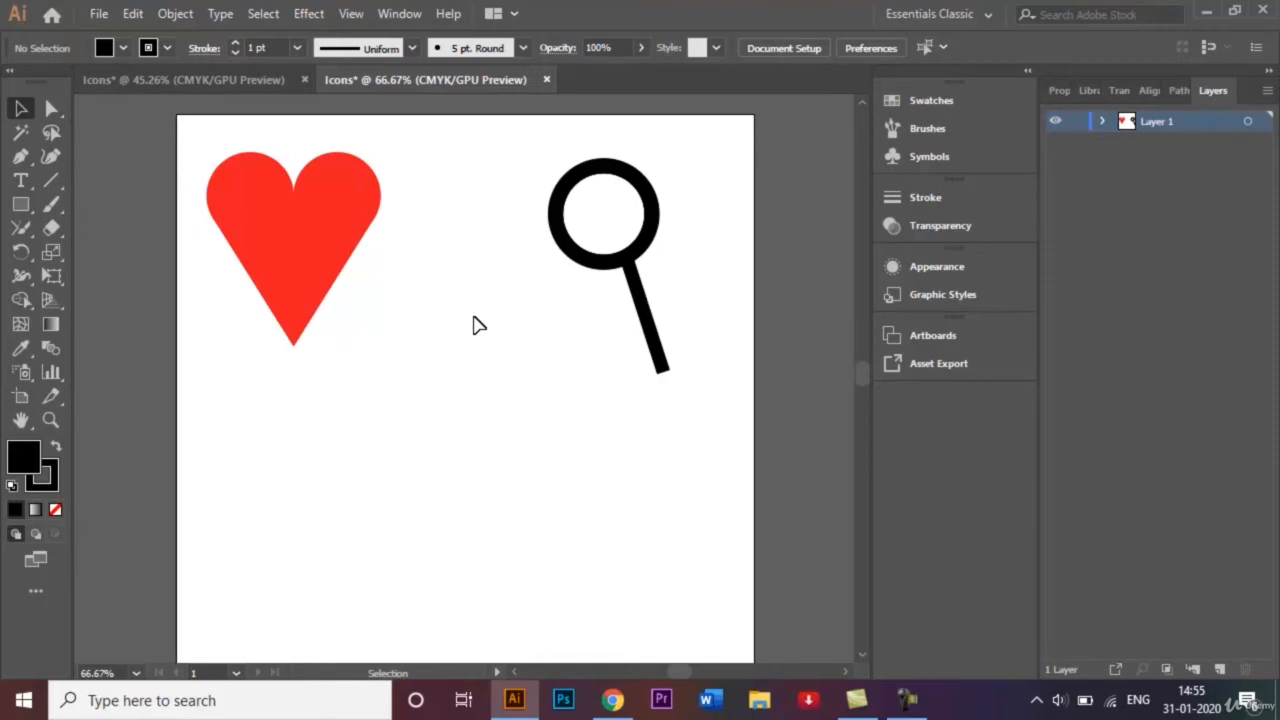
Round the two corners at the handle's lower end to a radius of about 2.18 mm, deselect it, and show the whole artboard.
key("ctrl+plus")
key("ctrl+plus")
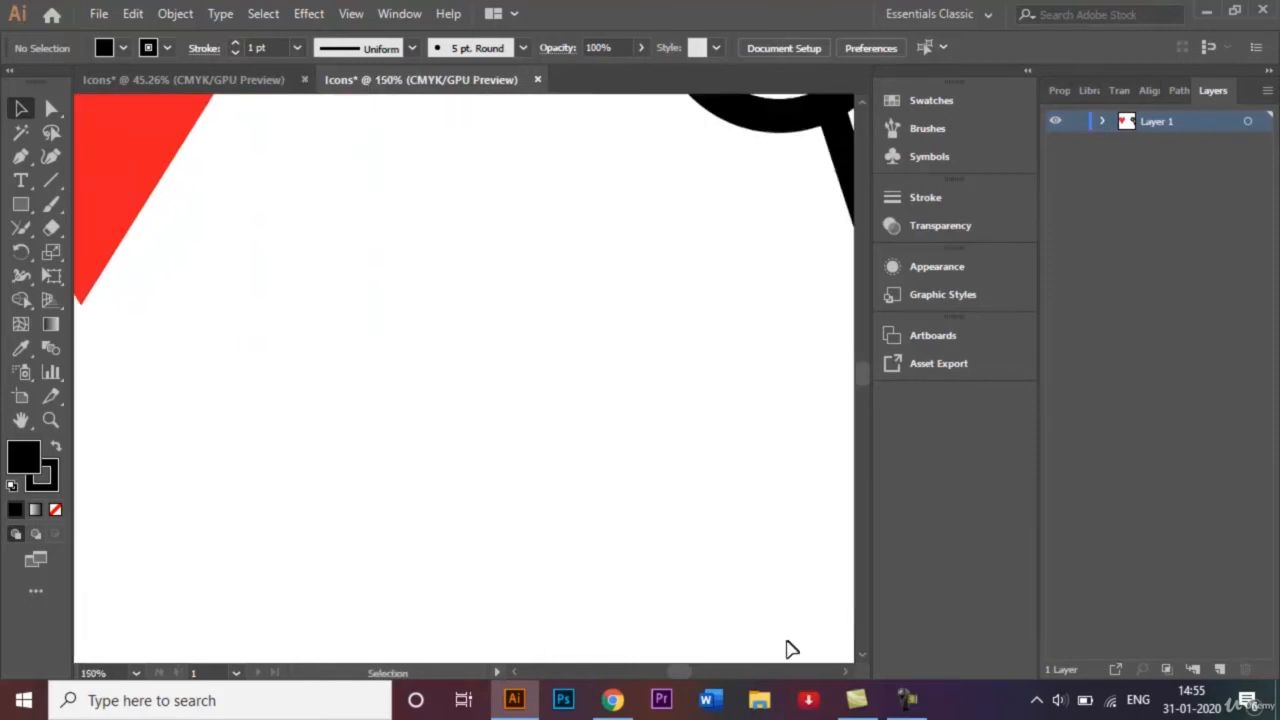
scroll(840, 675, "right", 5)
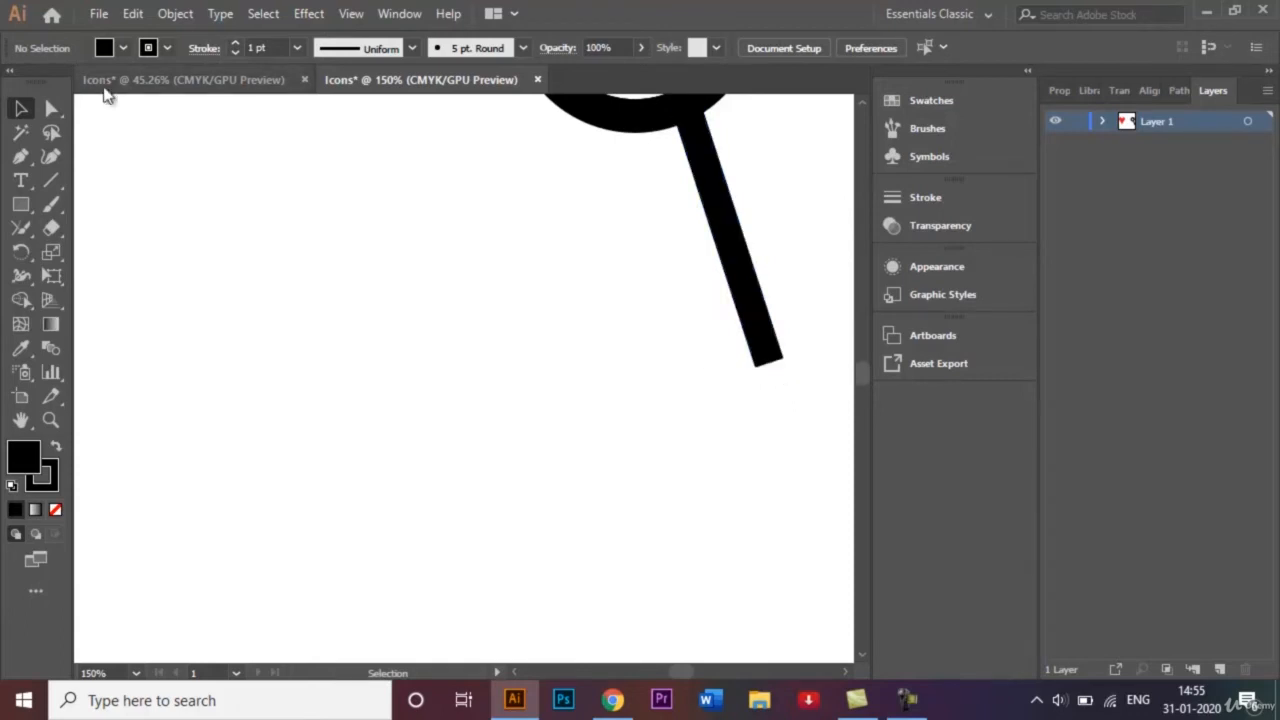
left_click(53, 112)
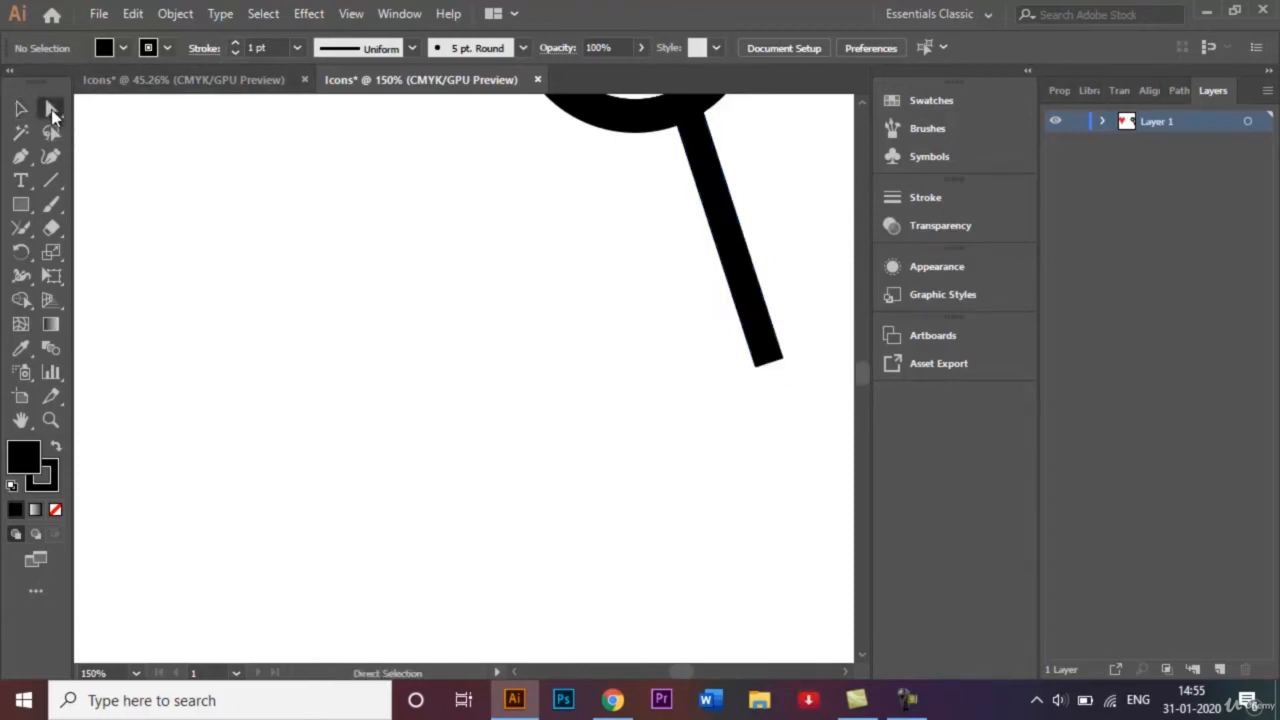
left_click(757, 366)
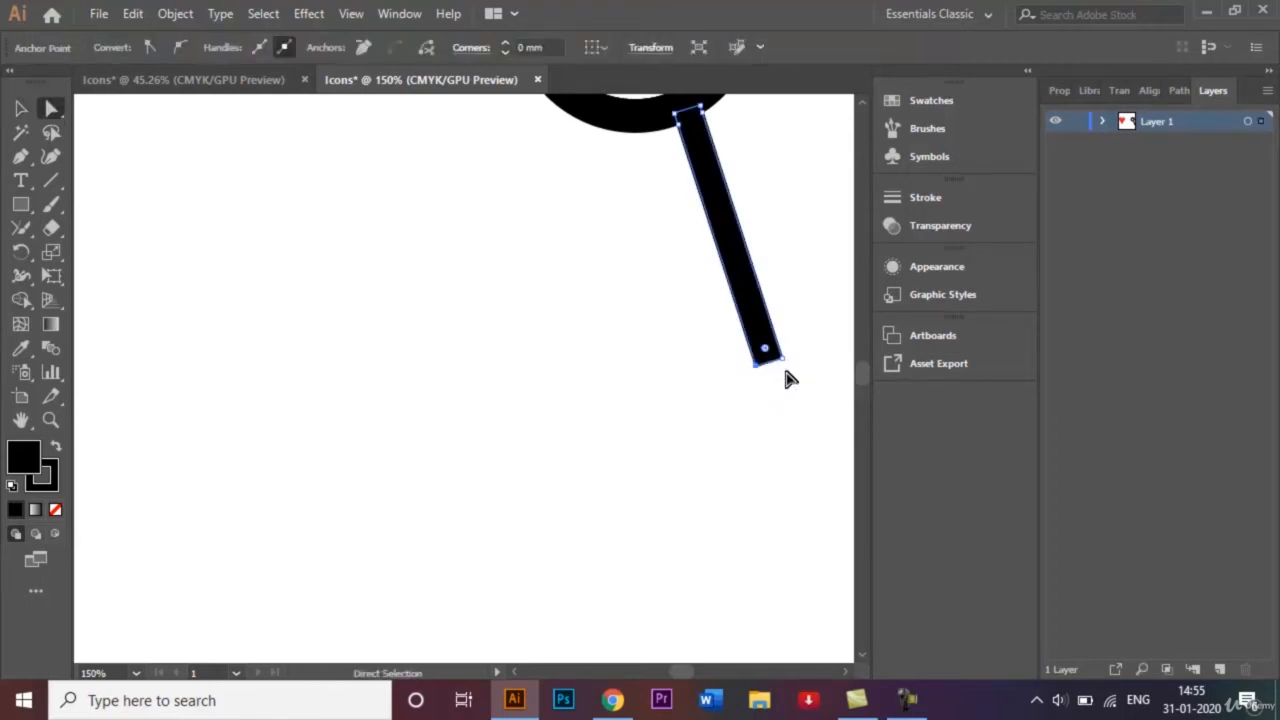
left_click(782, 362, "shift")
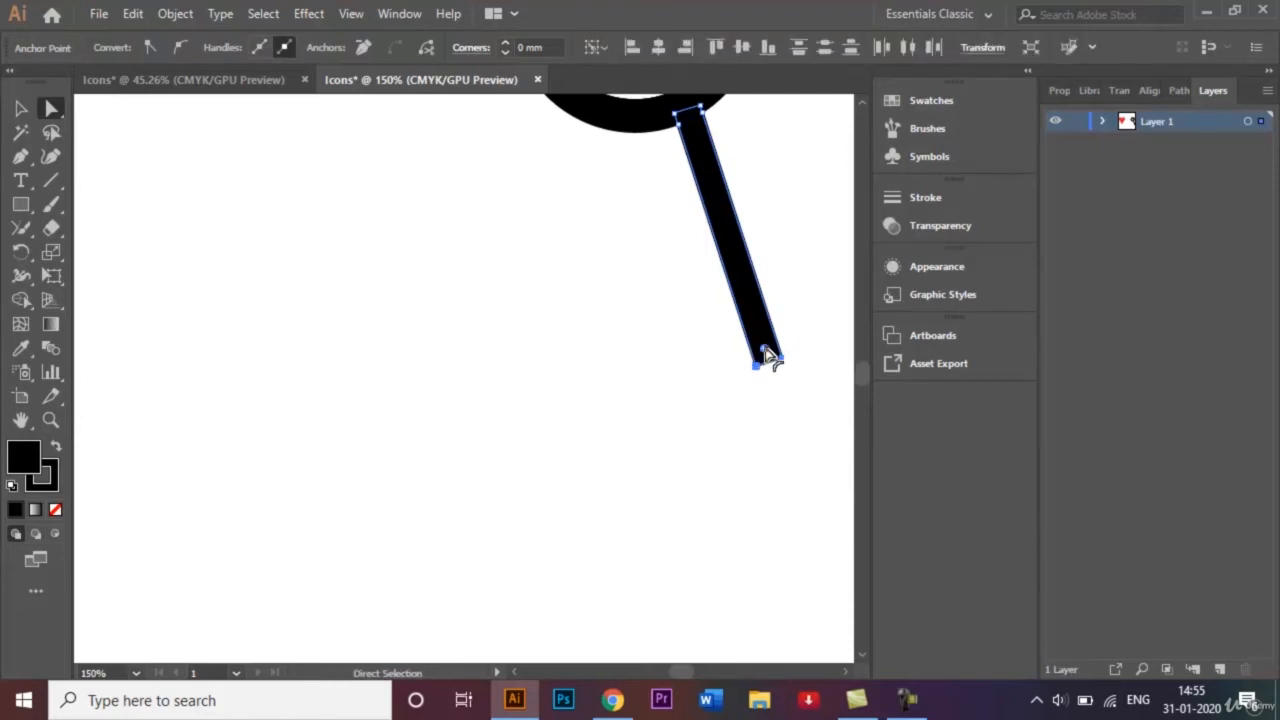
left_click_drag(768, 355, 750, 327)
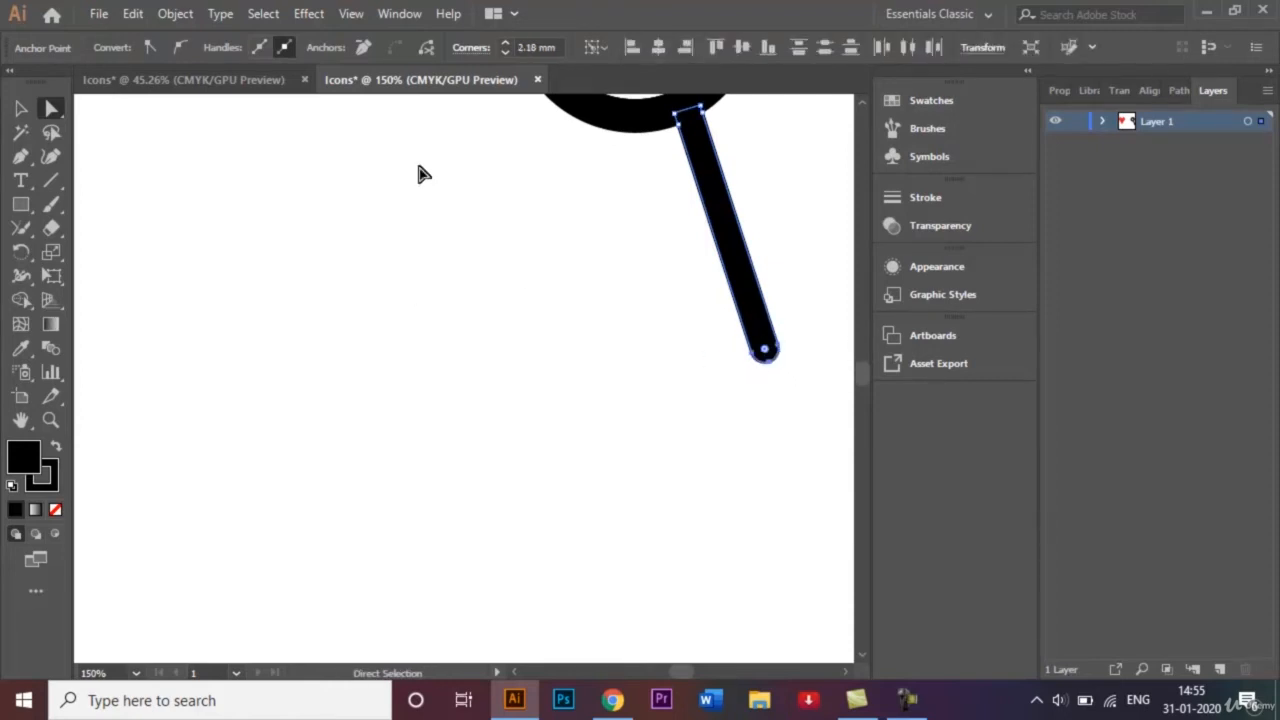
left_click(21, 108)
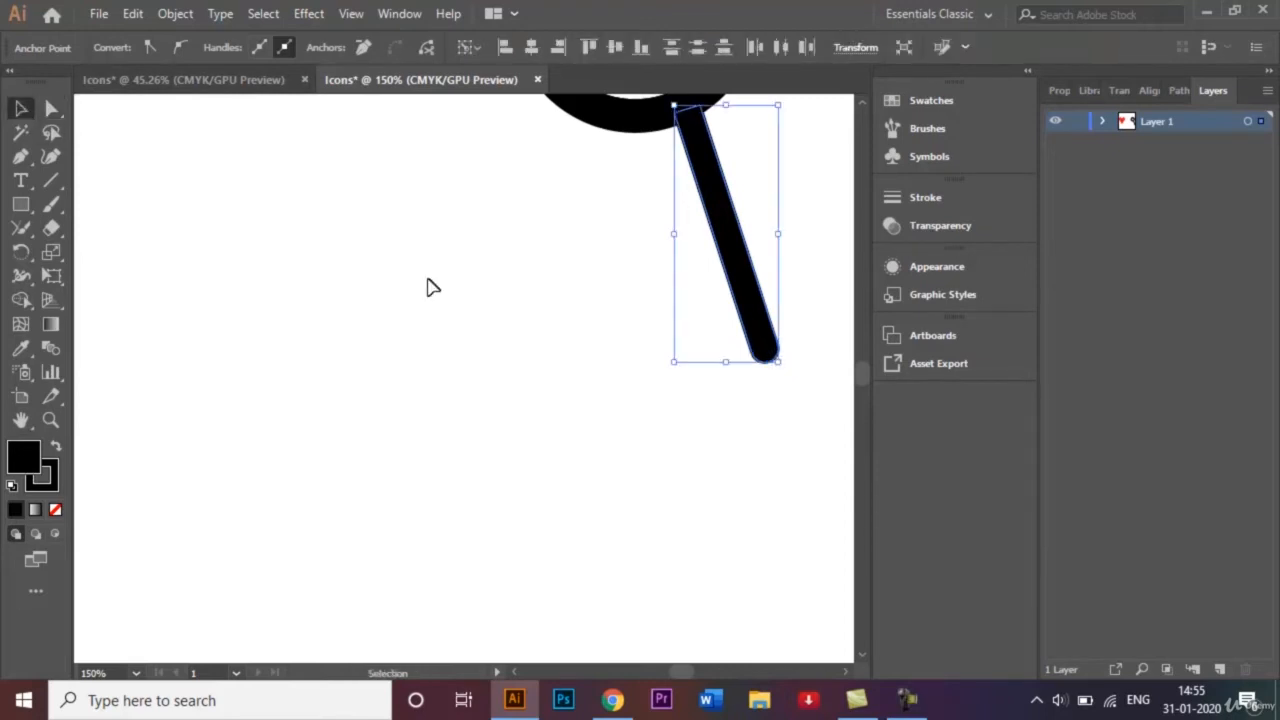
left_click(427, 287)
key("ctrl+0")
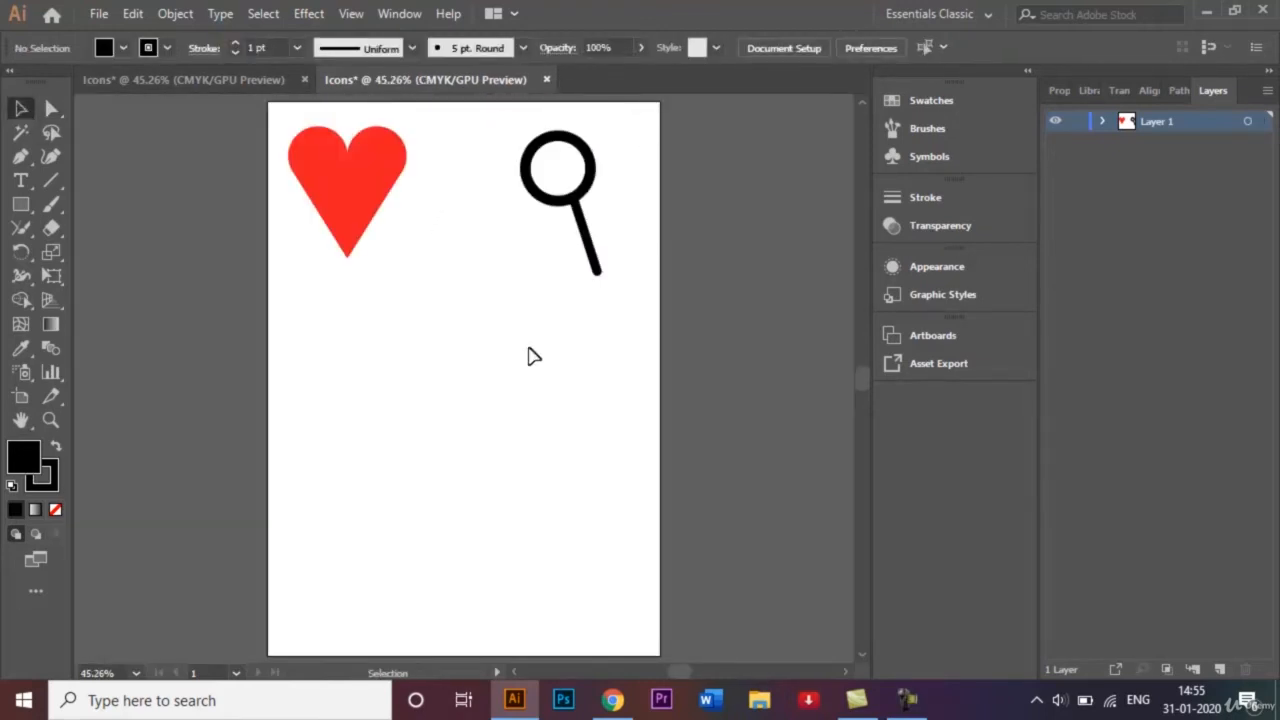
Check the location pin in the reference icons document, and draw an unfilled 40 × 40 mm circle below the magnifying glass in the working document.
left_click(224, 81)
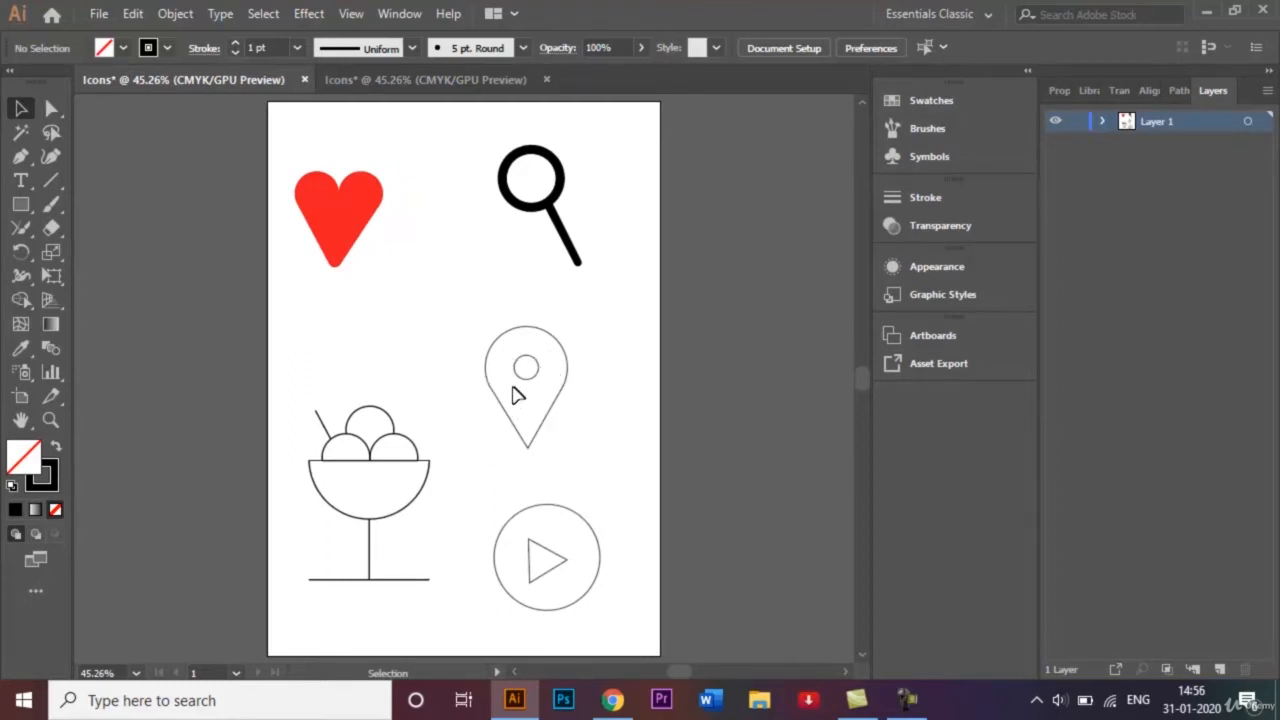
left_click(441, 79)
left_click(18, 206)
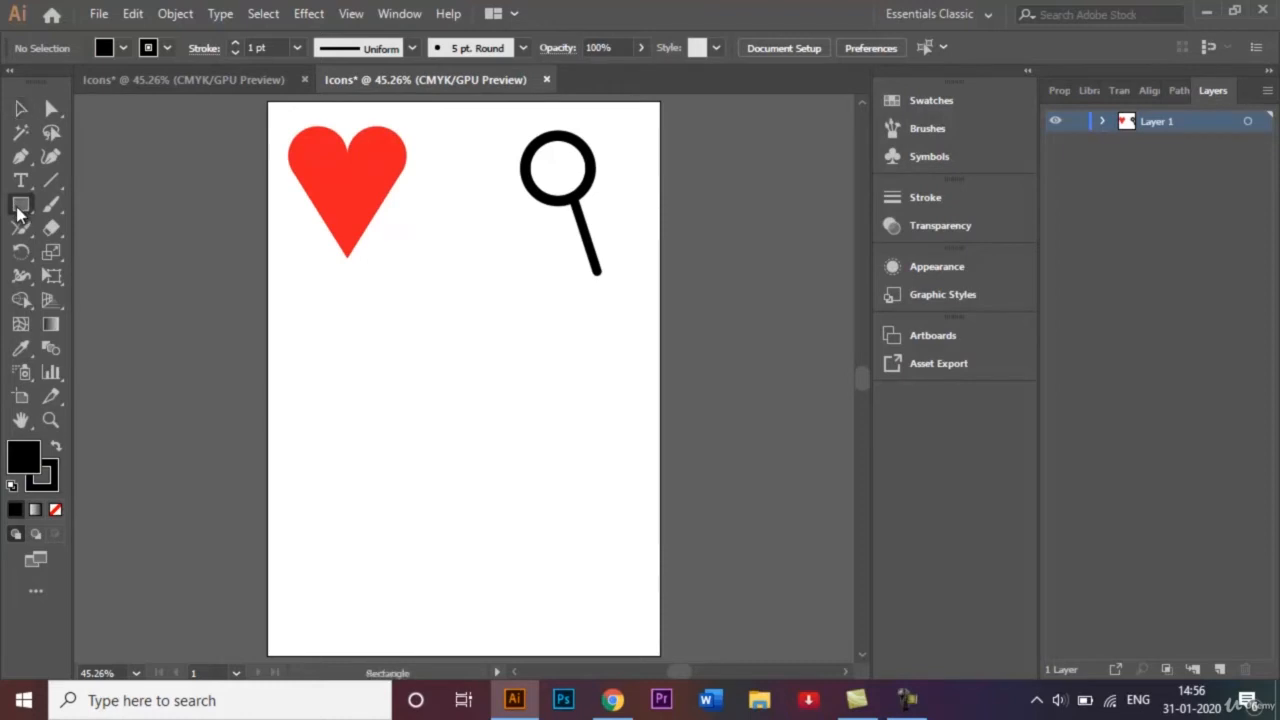
left_click_drag(18, 206, 100, 251)
left_click(55, 512)
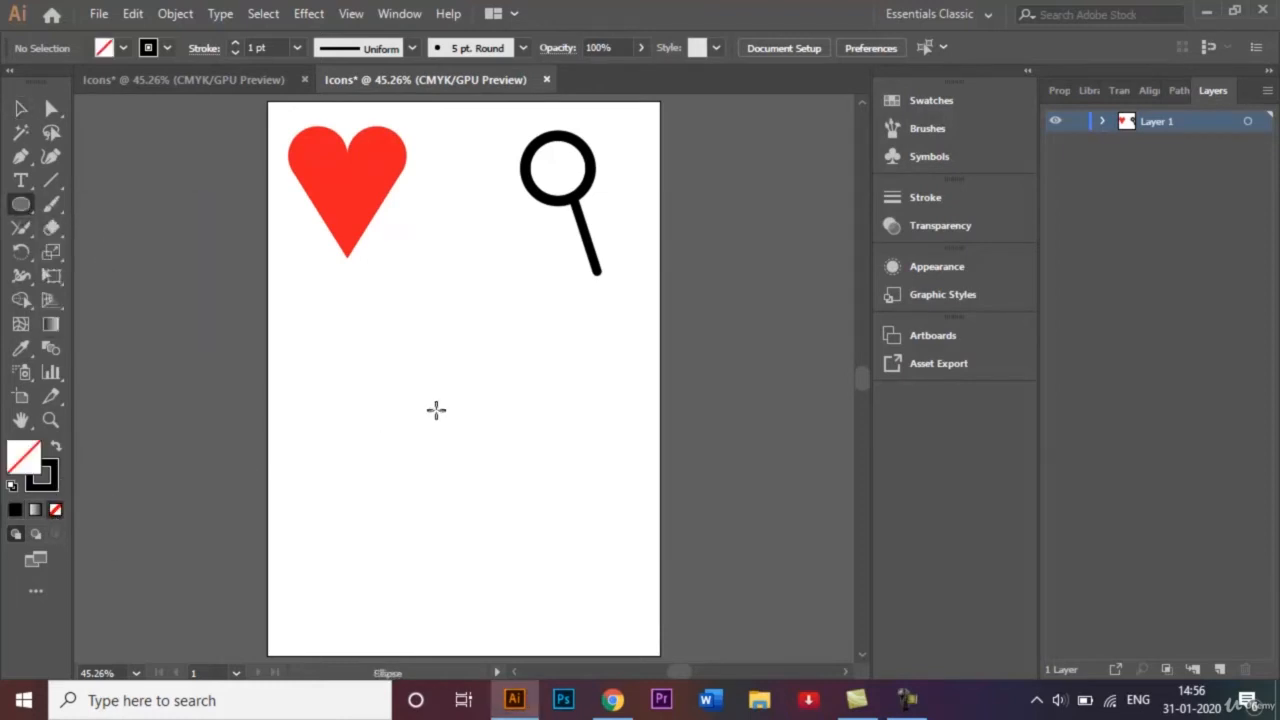
left_click(468, 345)
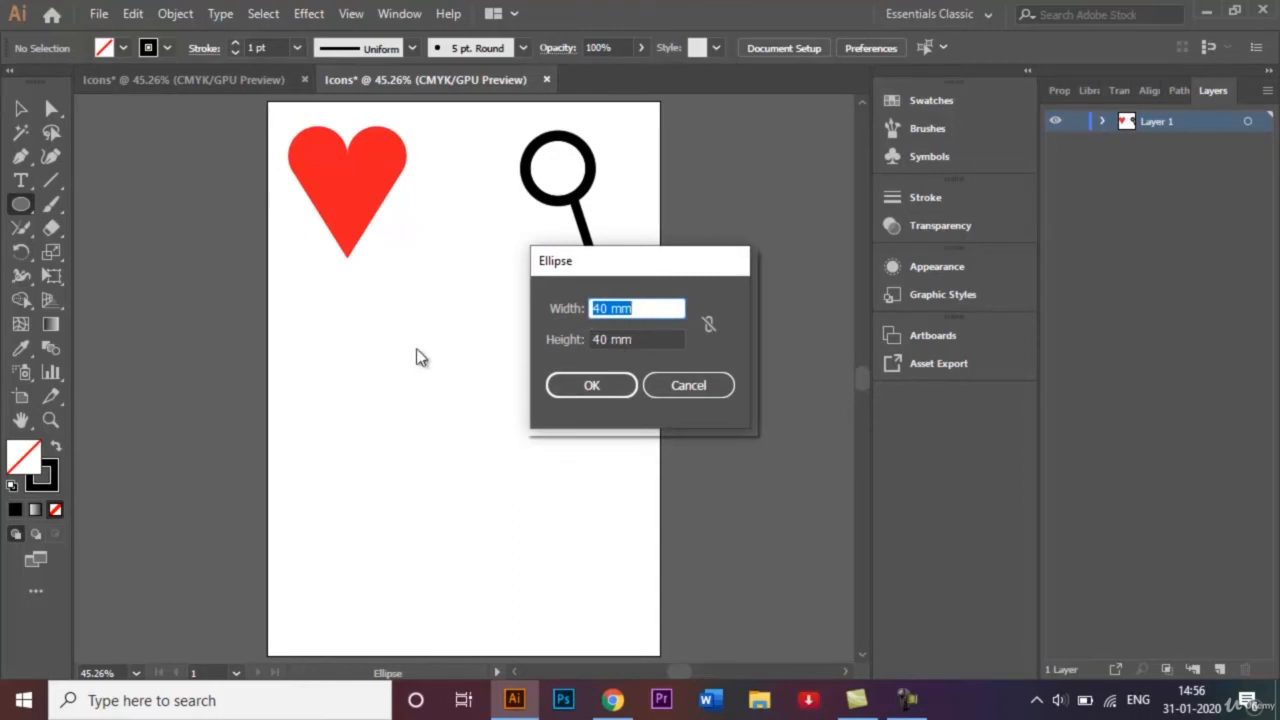
left_click(598, 390)
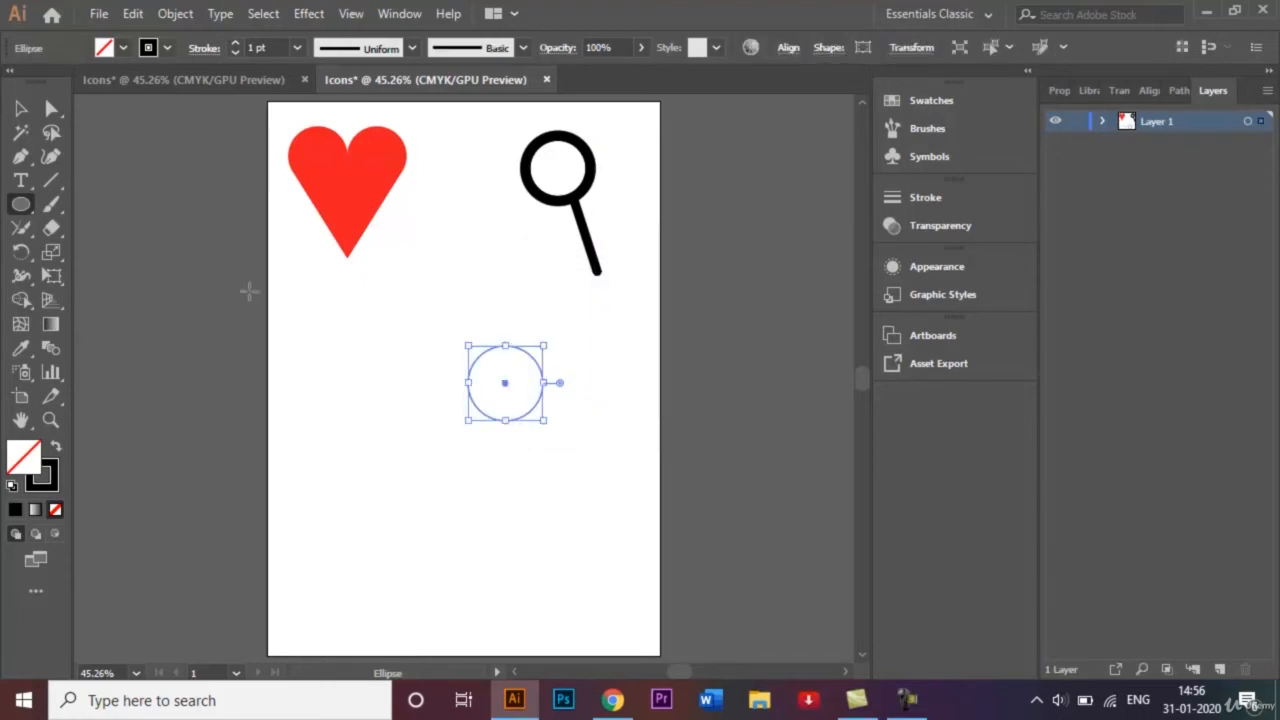
Draw a downward-pointing triangle, nearly as wide as the circle, to its lower left by reducing the points of a star.
left_click(21, 205)
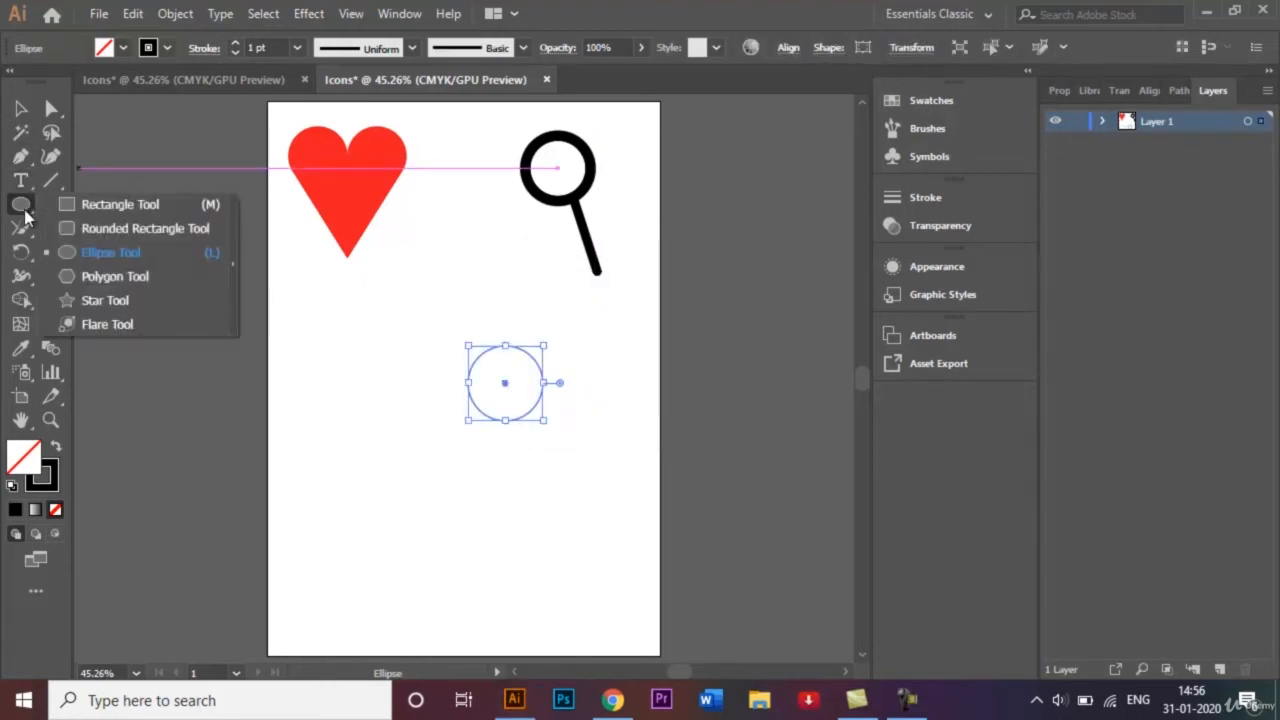
left_click(106, 300)
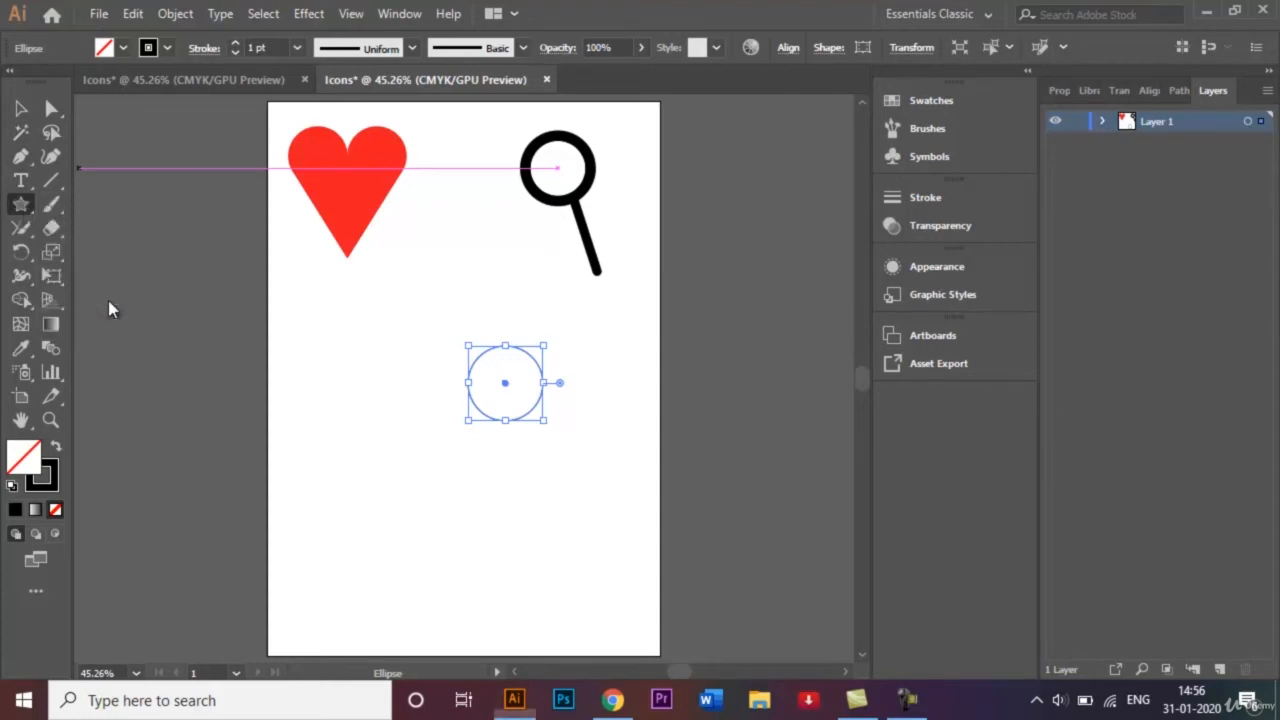
left_click_drag(409, 437, 433, 489)
key("Up")
key("Up")
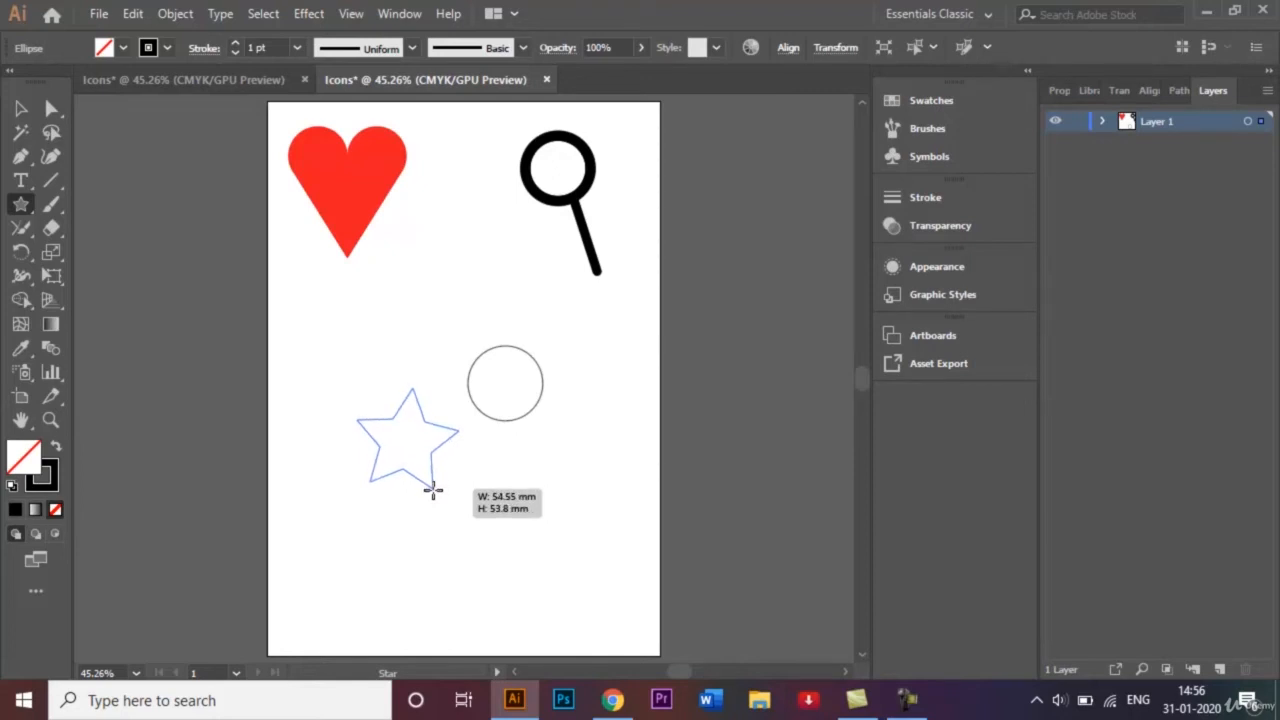
mouse_move(433, 489)
left_mouse_down()
mouse_move(429, 471)
mouse_move(436, 485)
left_mouse_up()
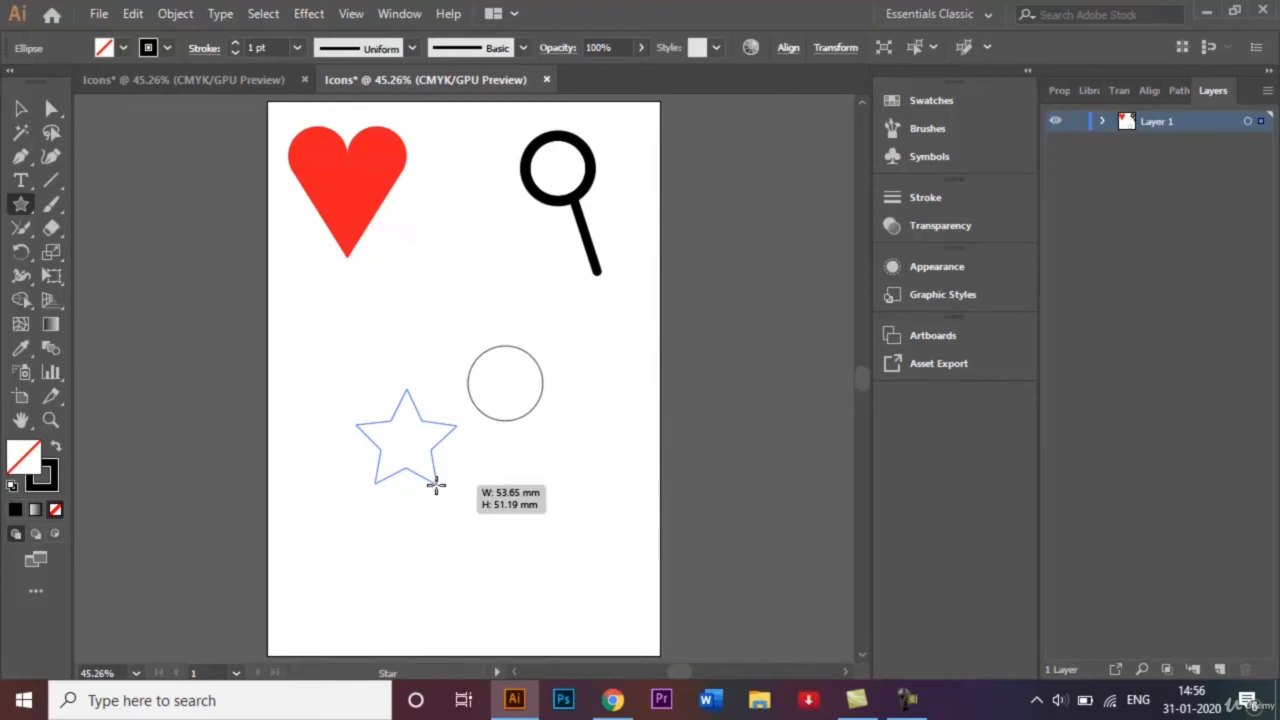
key("Down")
key("Down")
left_click_drag(436, 485, 405, 482)
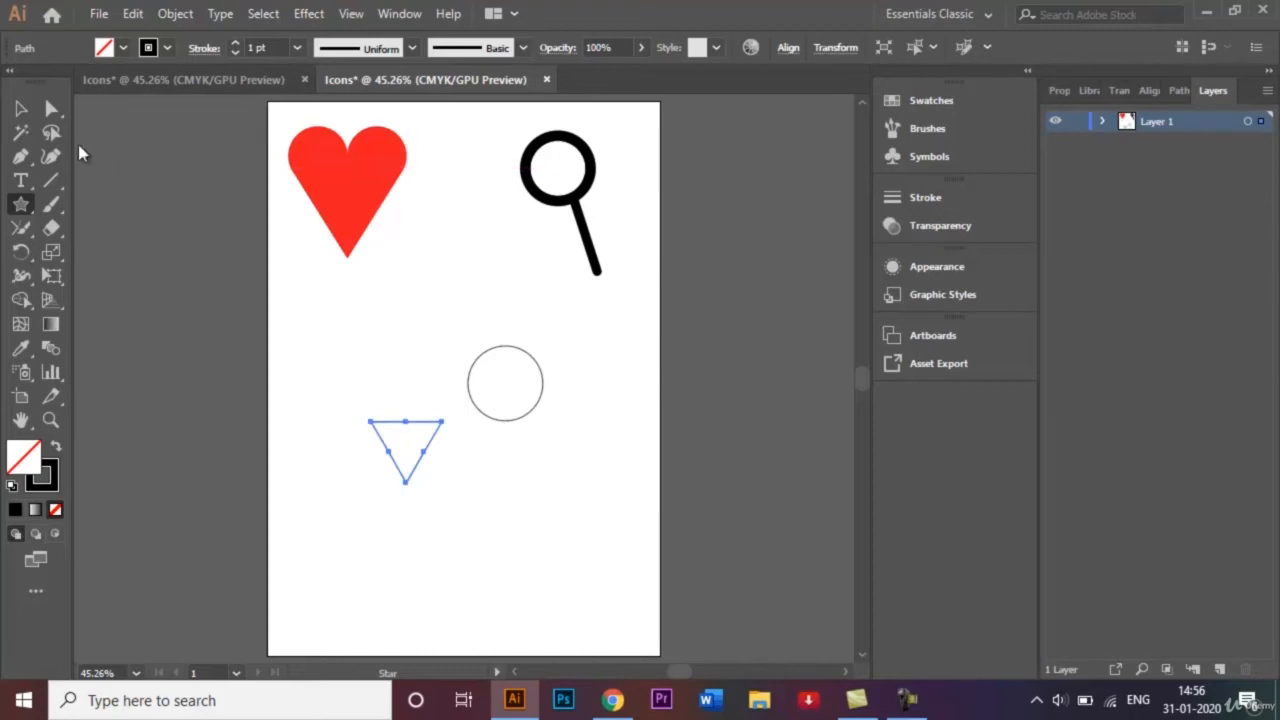
Move the triangle onto the circle's lower half so its tip points down below the centre, and deselect it.
left_click(20, 111)
left_click_drag(420, 428, 518, 401)
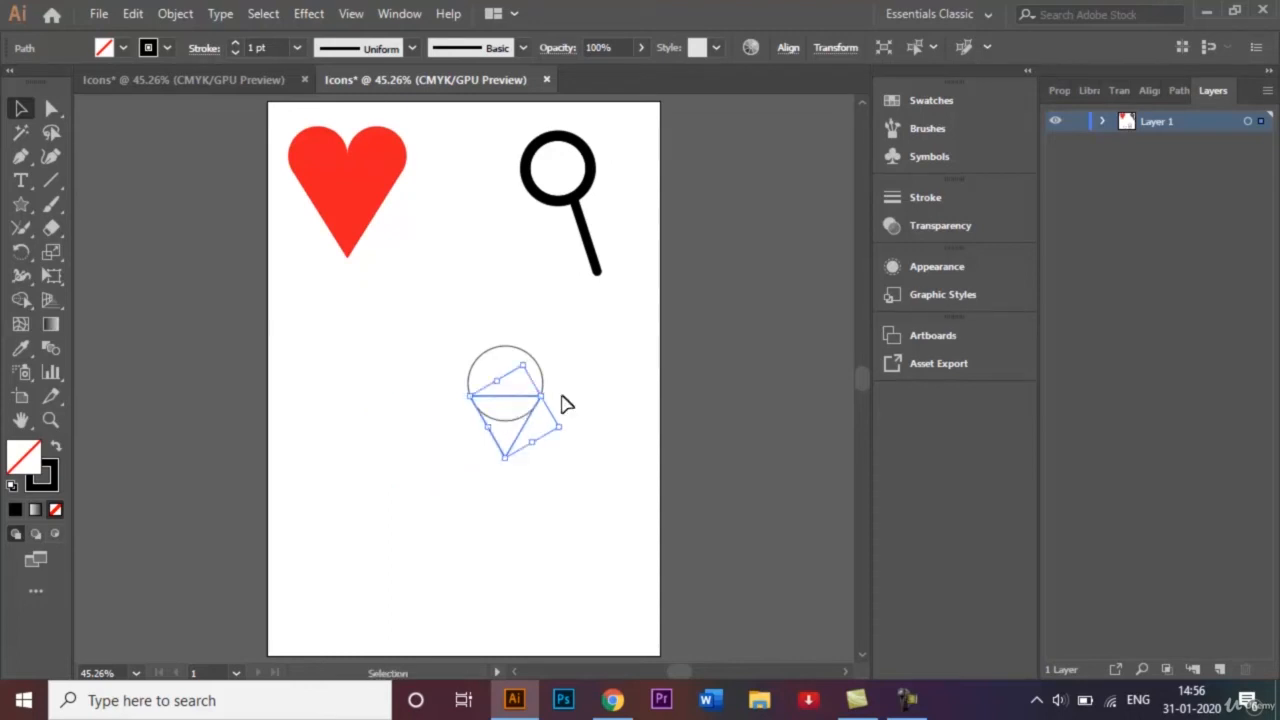
left_click(603, 403)
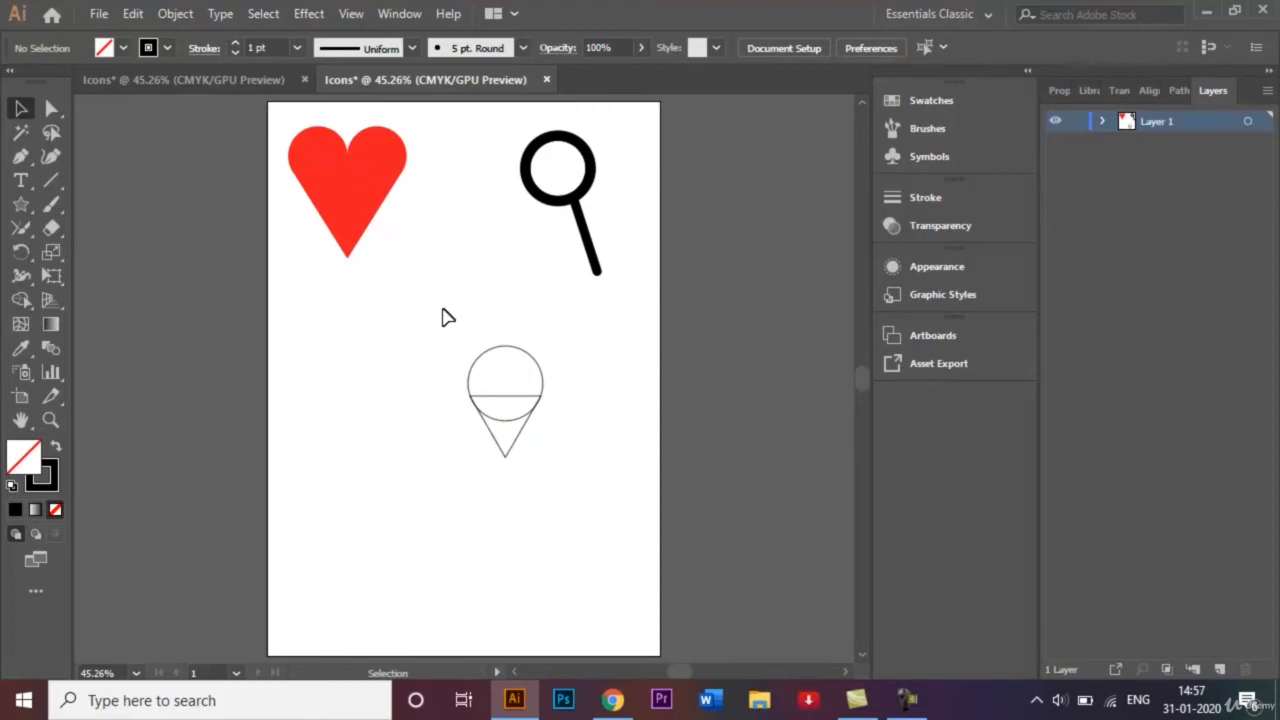
Select the circle and triangle, merge them into one pin outline by removing the inner lines with Shape Builder, and deselect everything.
left_click_drag(444, 311, 565, 493)
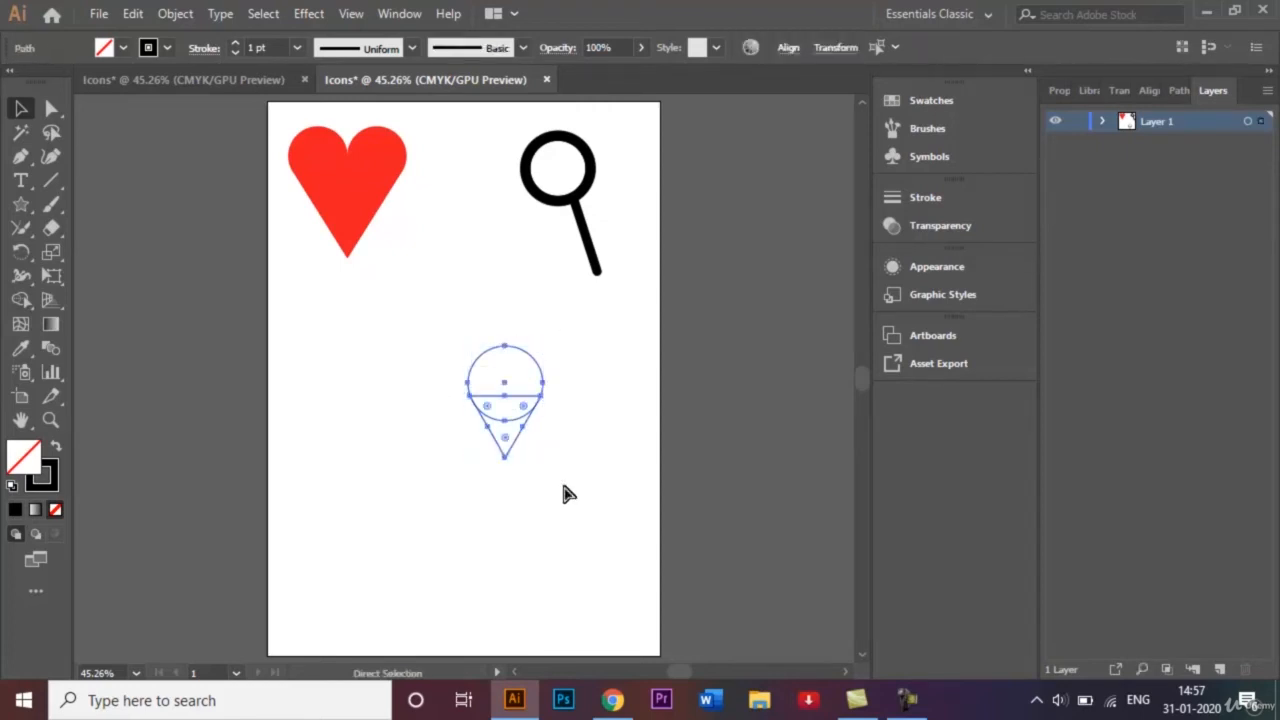
key("ctrl+=")
key("ctrl+=")
key("ctrl+=")
key("ctrl+=")
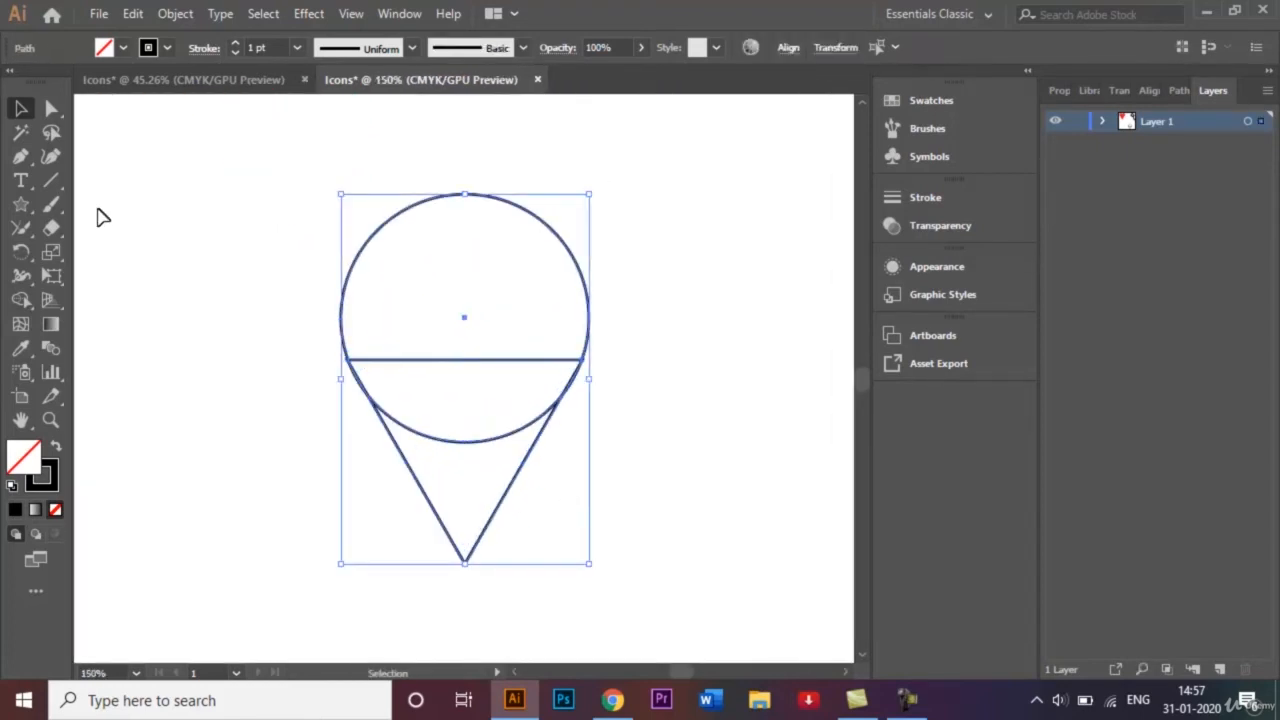
left_click(22, 300)
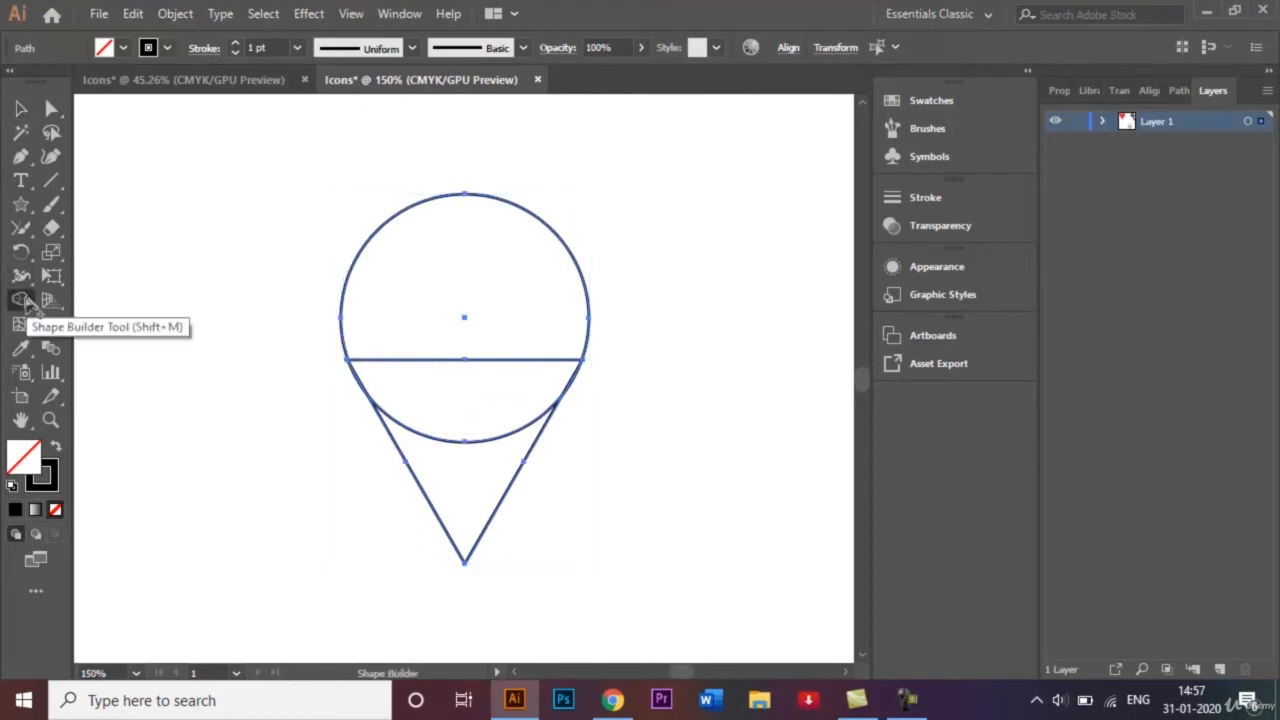
left_click(418, 440, "alt")
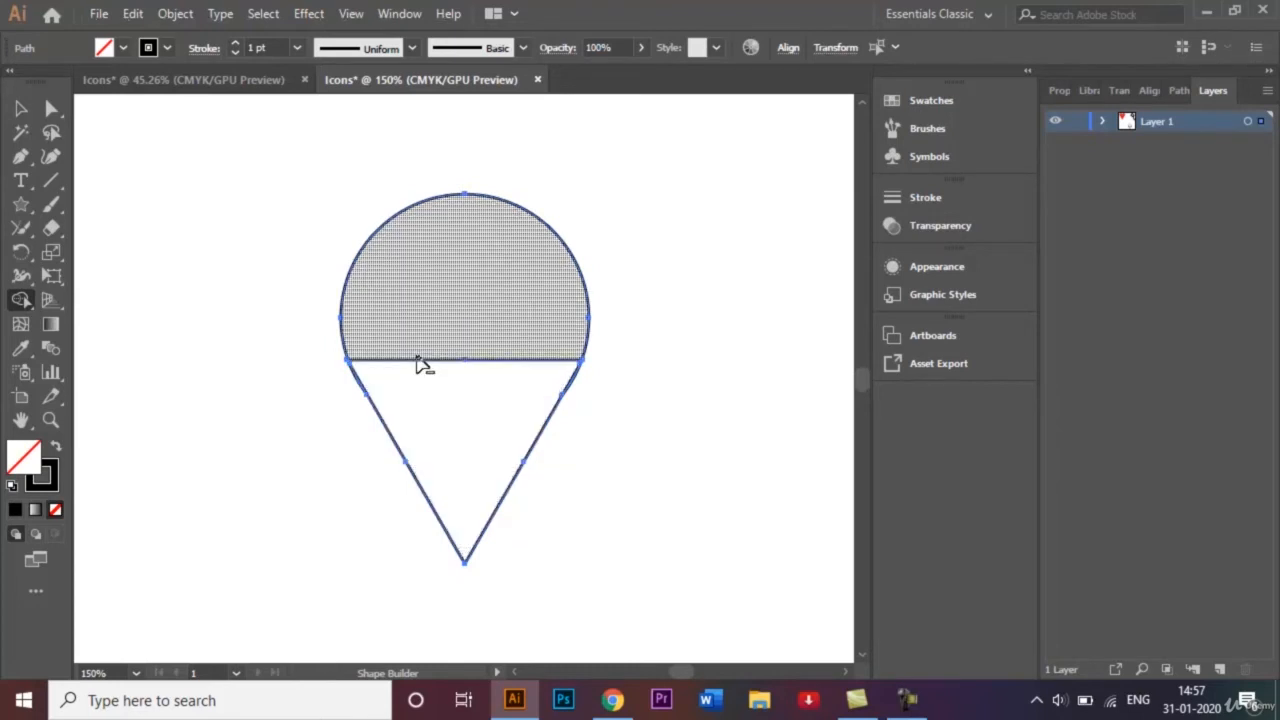
left_click_drag(420, 366, 400, 300)
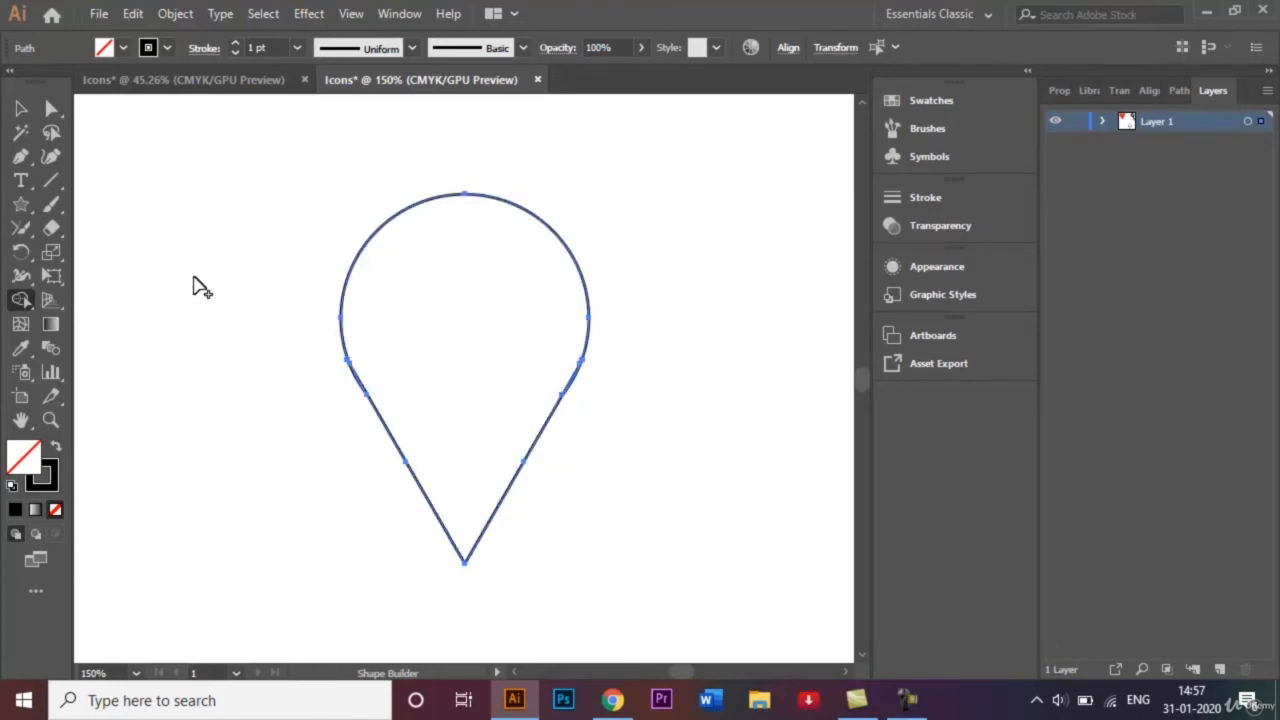
left_click(21, 108)
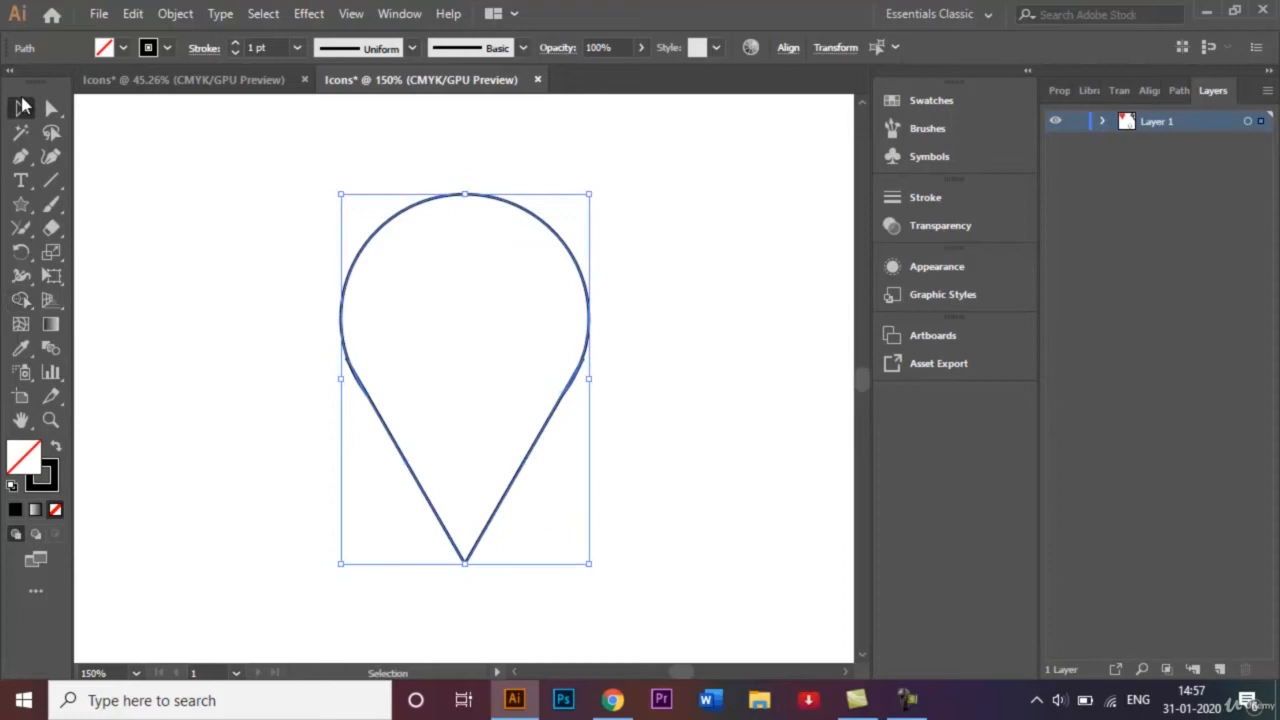
left_click(231, 392)
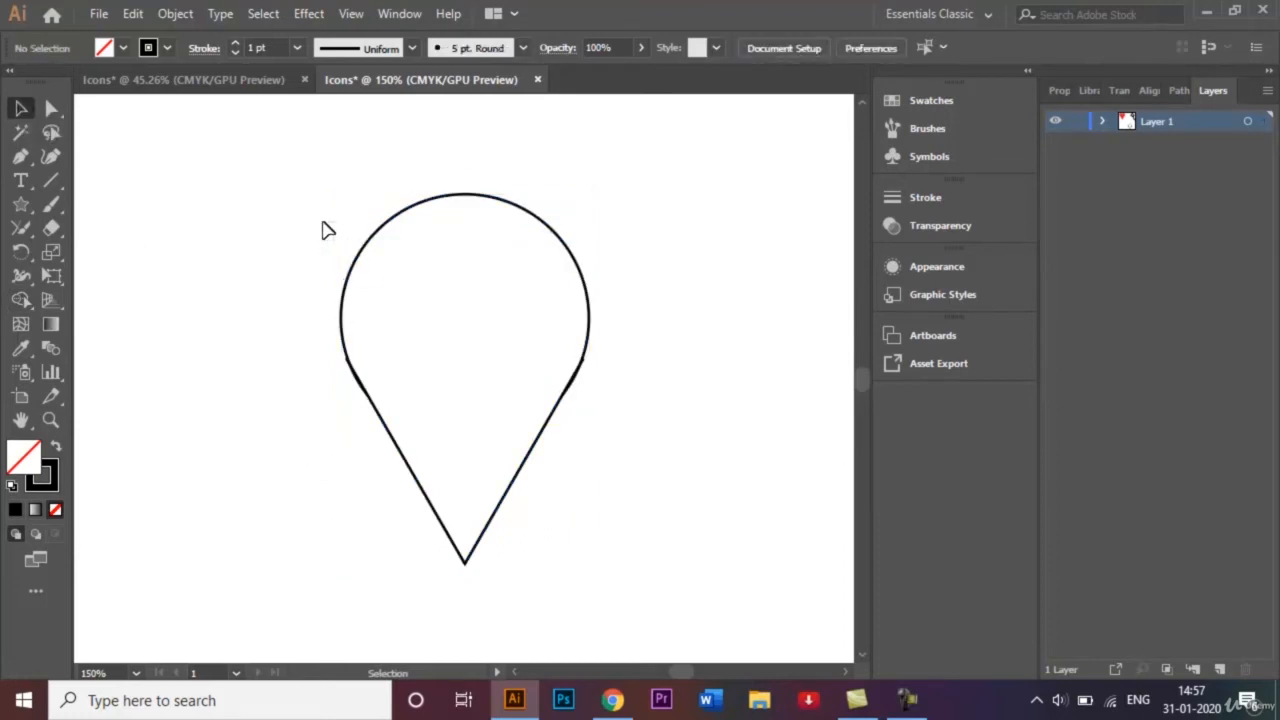
Select the pin outline and trim the doubled segment on its left side with the Join tool.
left_click_drag(322, 230, 620, 514)
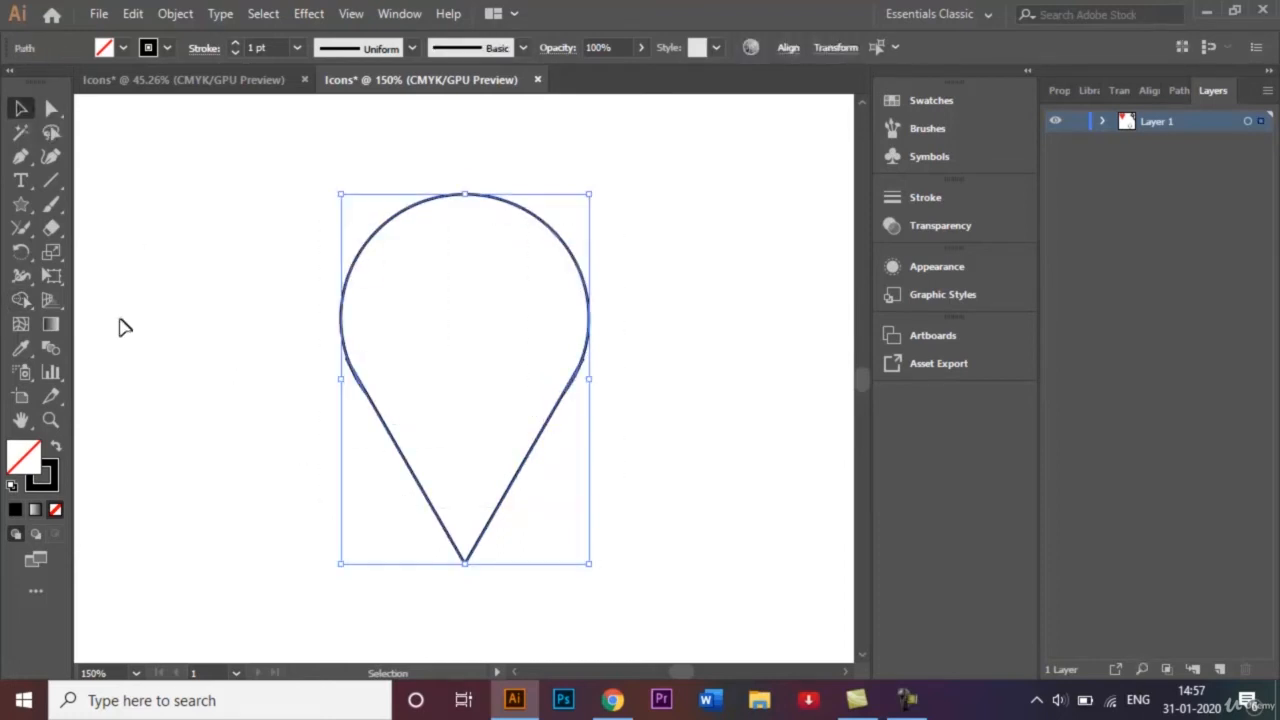
left_click(23, 232)
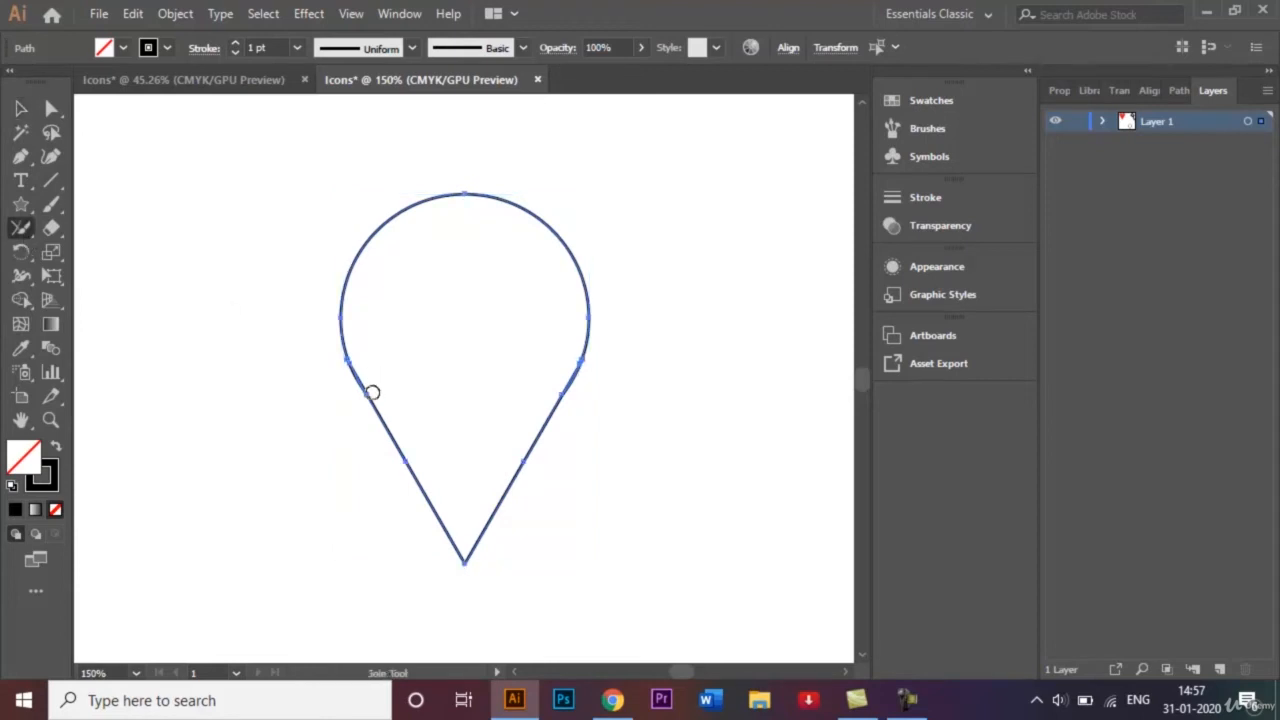
left_click_drag(369, 399, 333, 336)
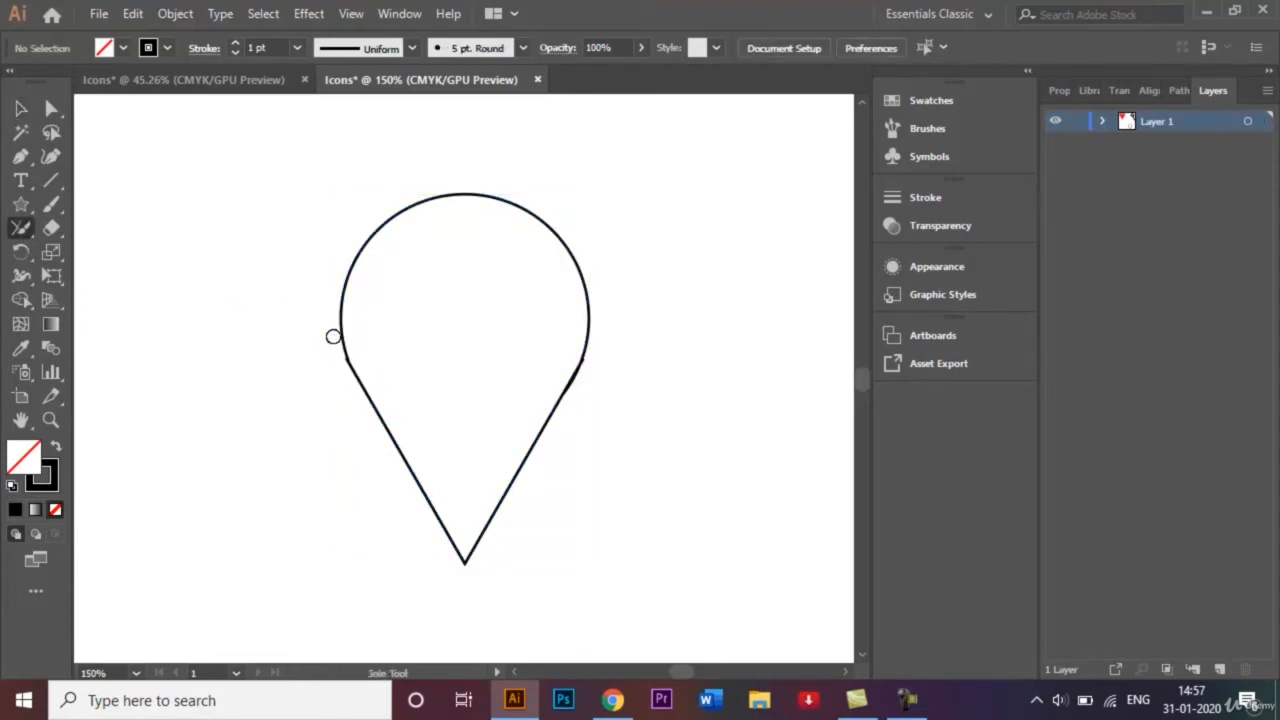
left_click(21, 109)
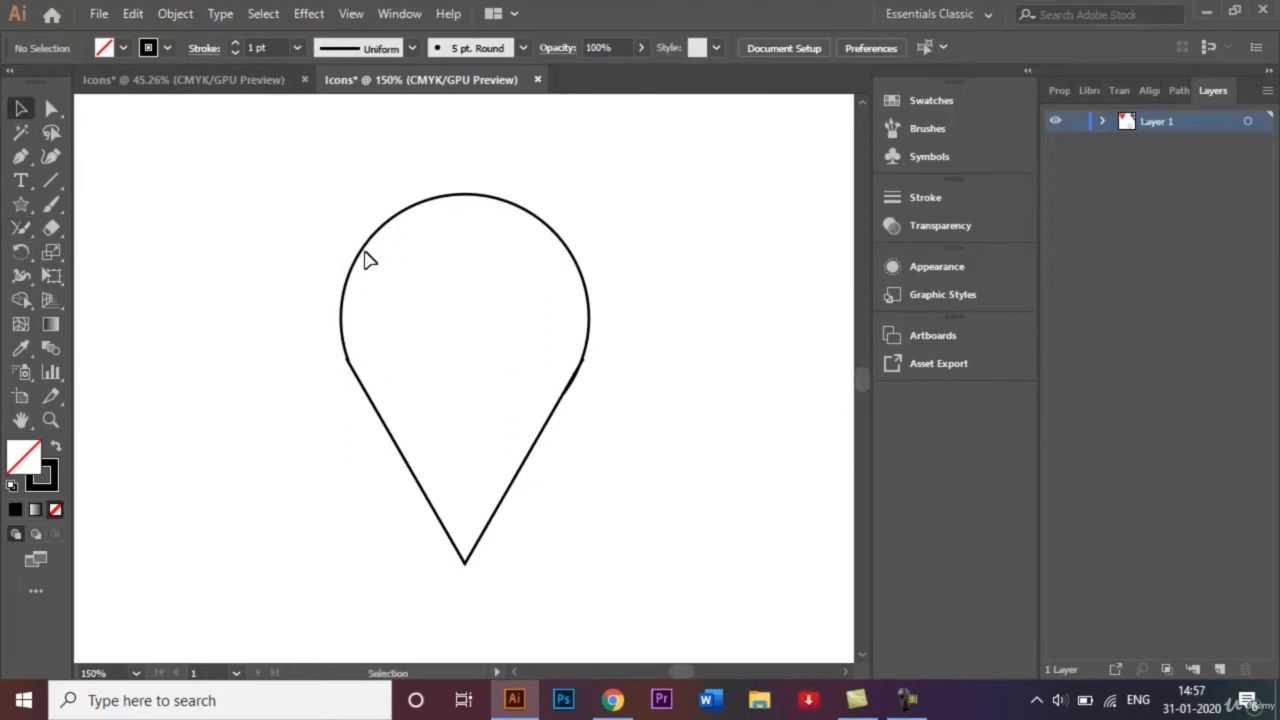
Select the pin outline again, trim the doubled segment on its right side with the Join tool, and inspect both cleaned corners.
left_click(372, 245)
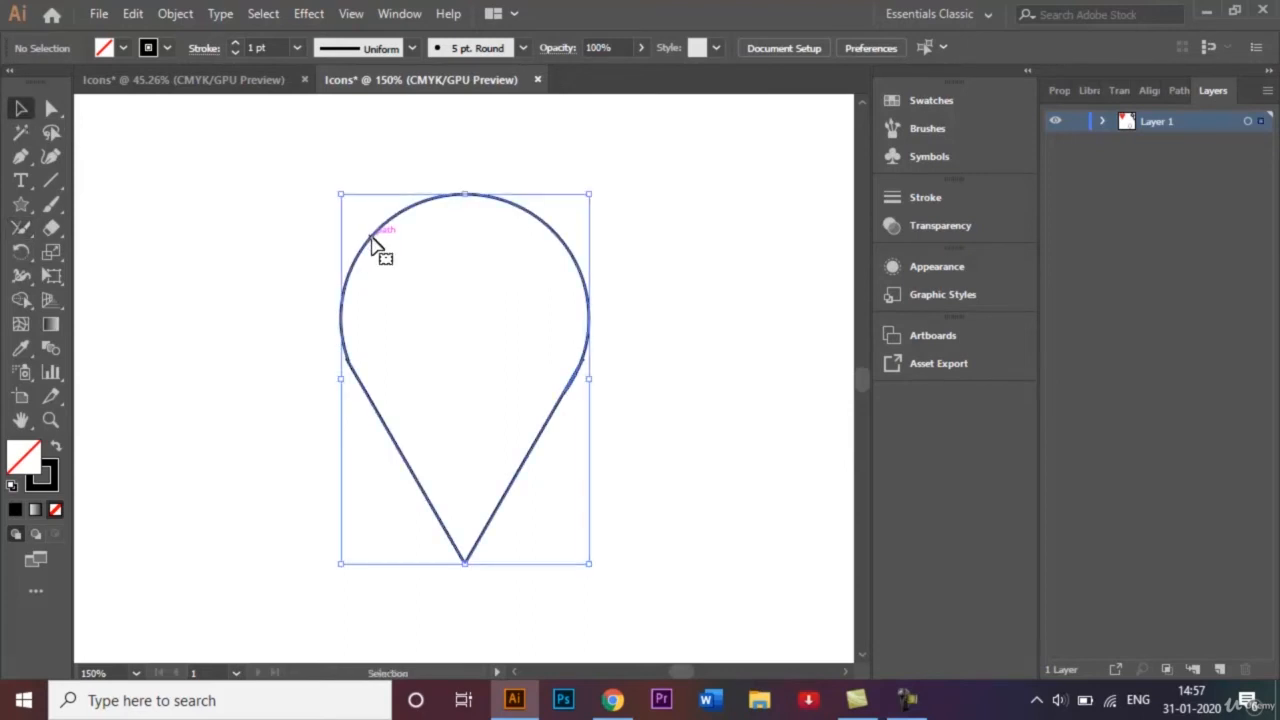
left_click(20, 229)
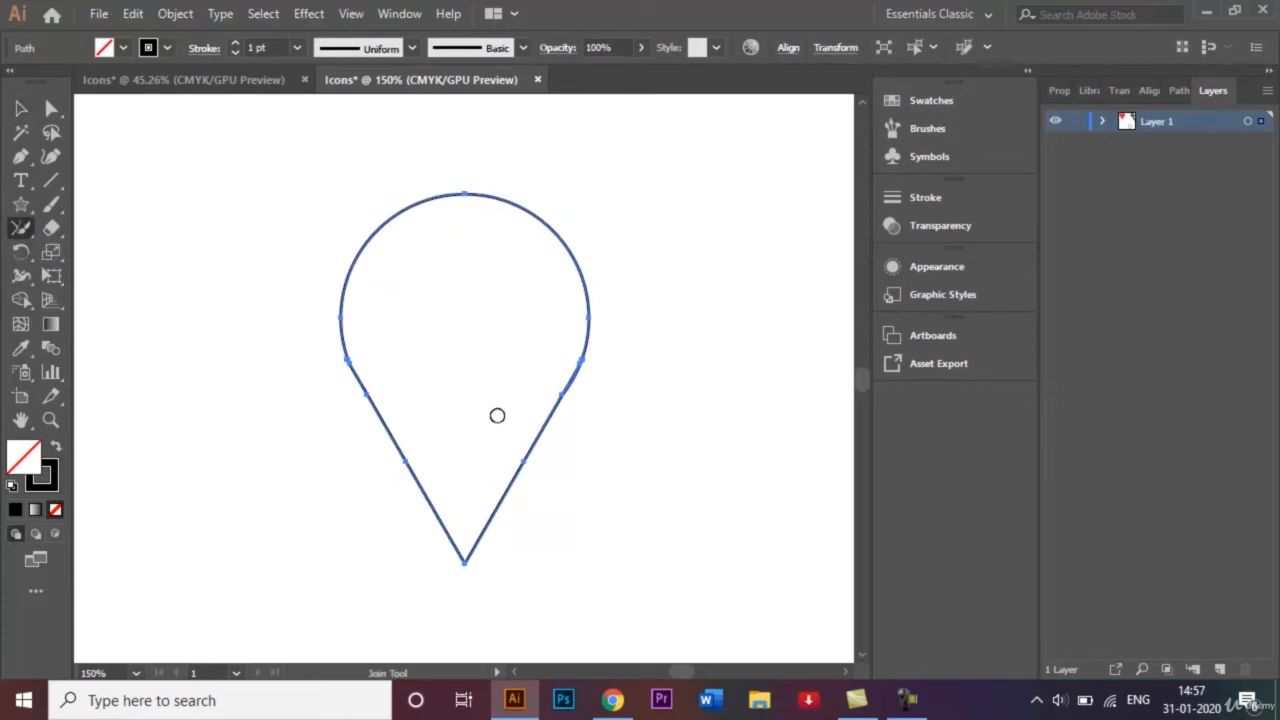
left_click_drag(559, 410, 586, 346)
left_click(20, 108)
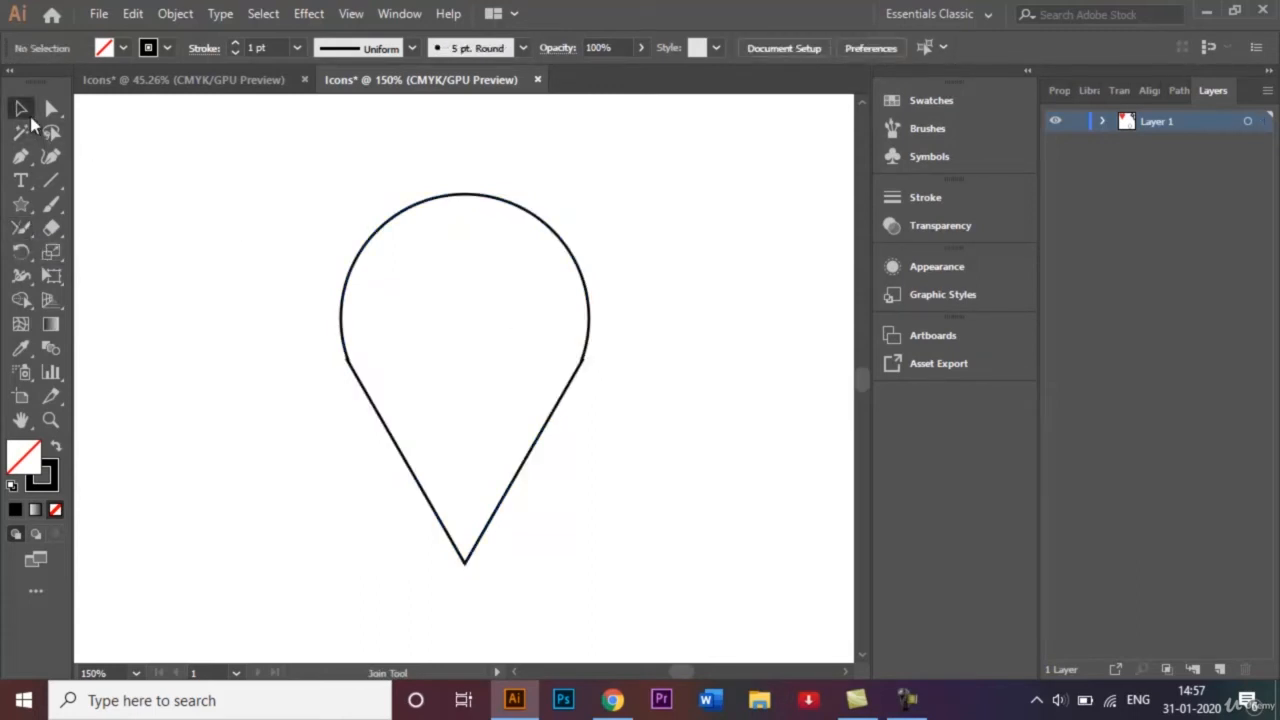
key("ctrl+plus")
key("ctrl+plus")
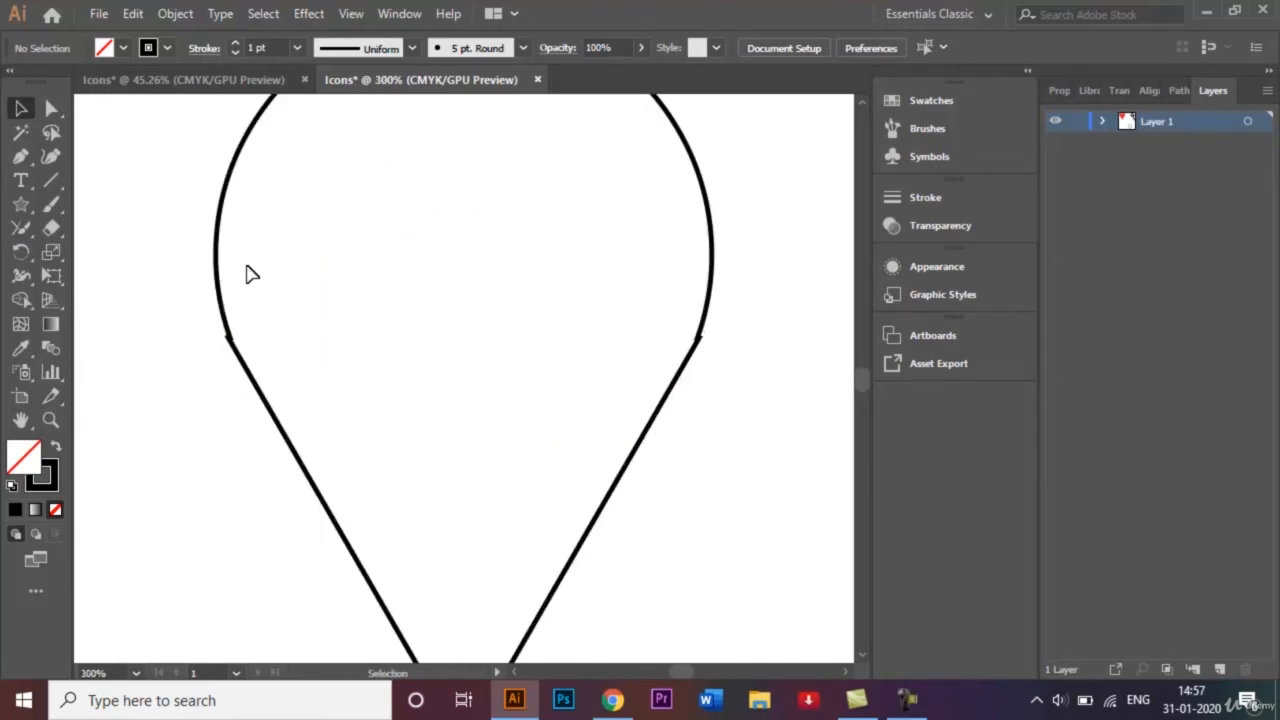
left_click(700, 348)
left_click(790, 322)
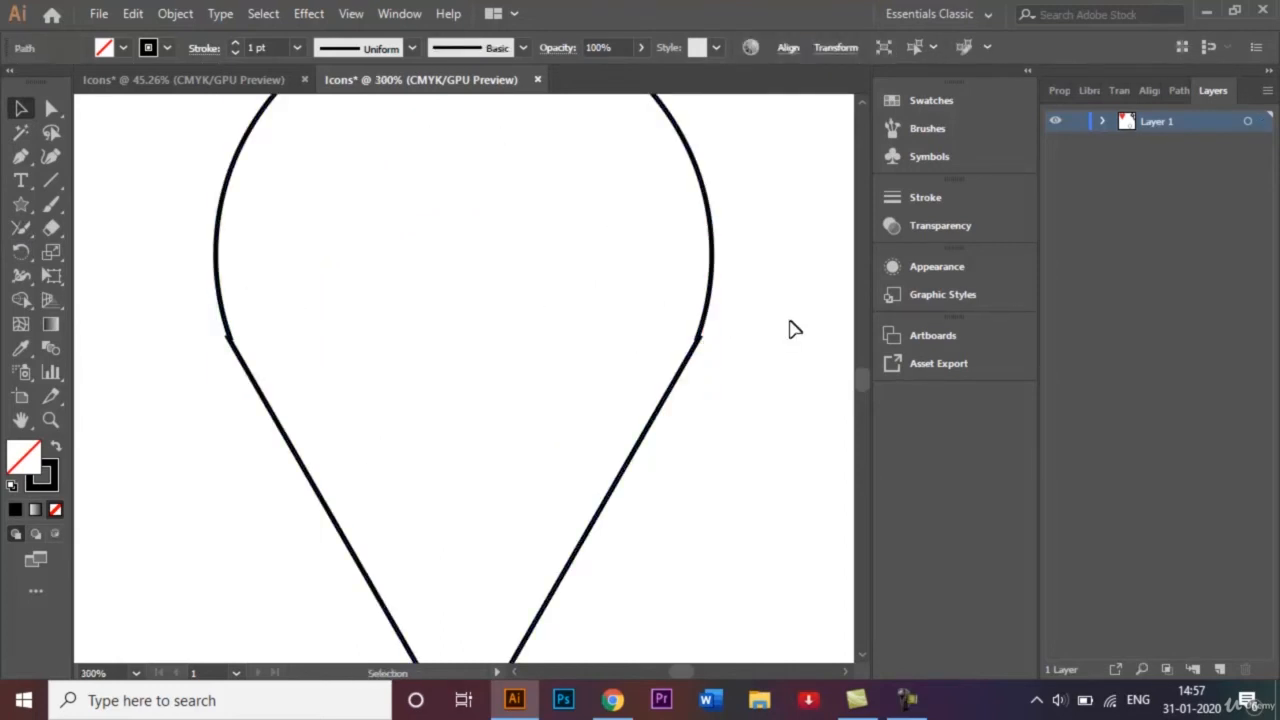
key("ctrl+minus")
key("ctrl+minus")
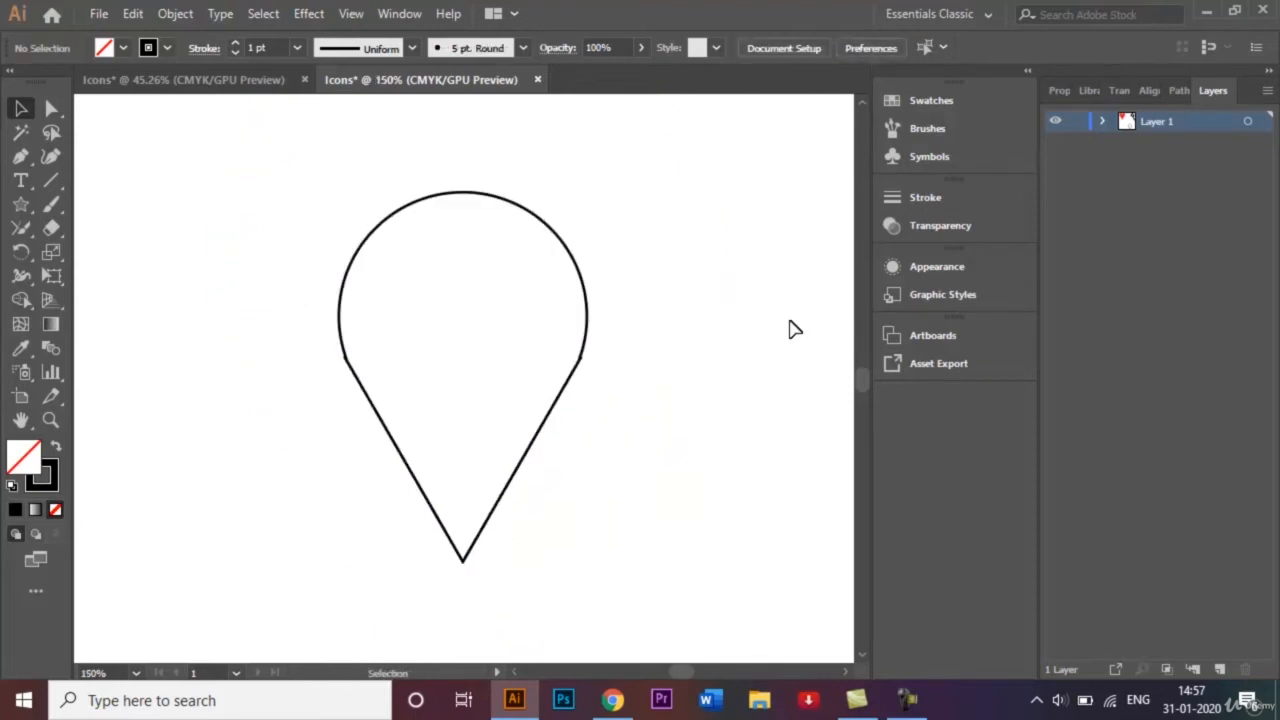
Try a 20 × 20 mm circle inside the pin's head, and delete it.
left_click(20, 205)
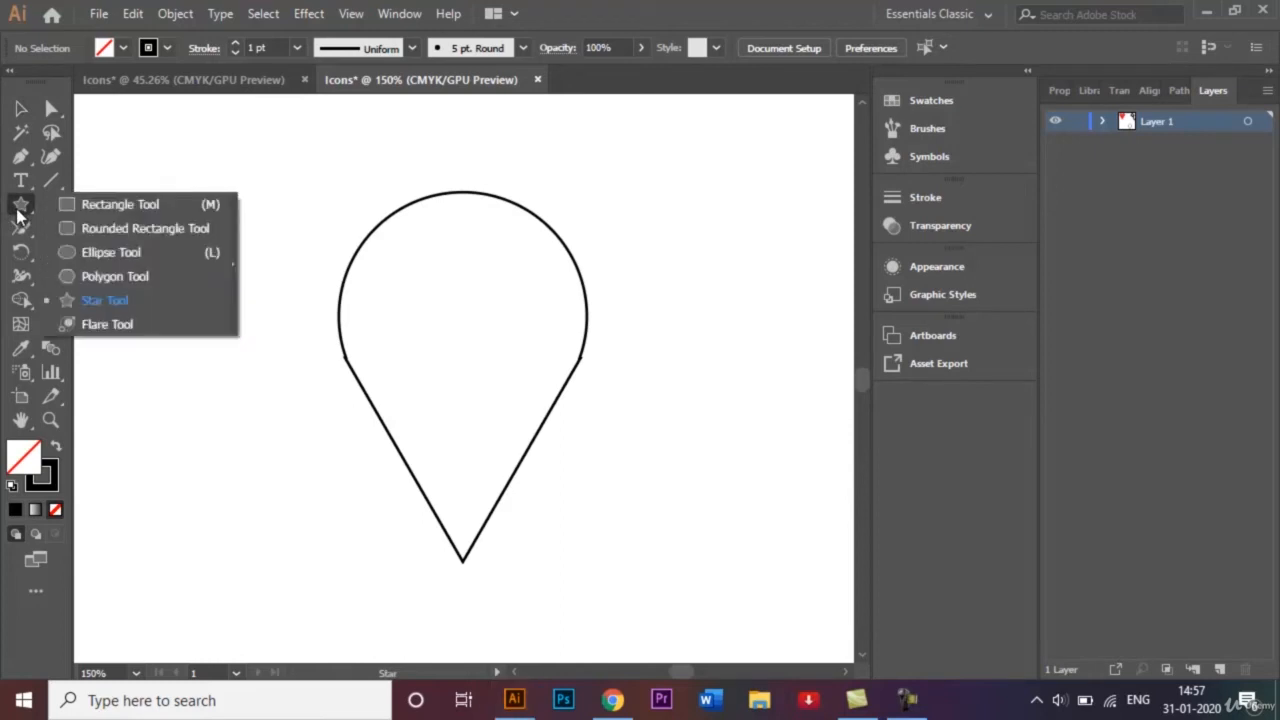
left_click(135, 257)
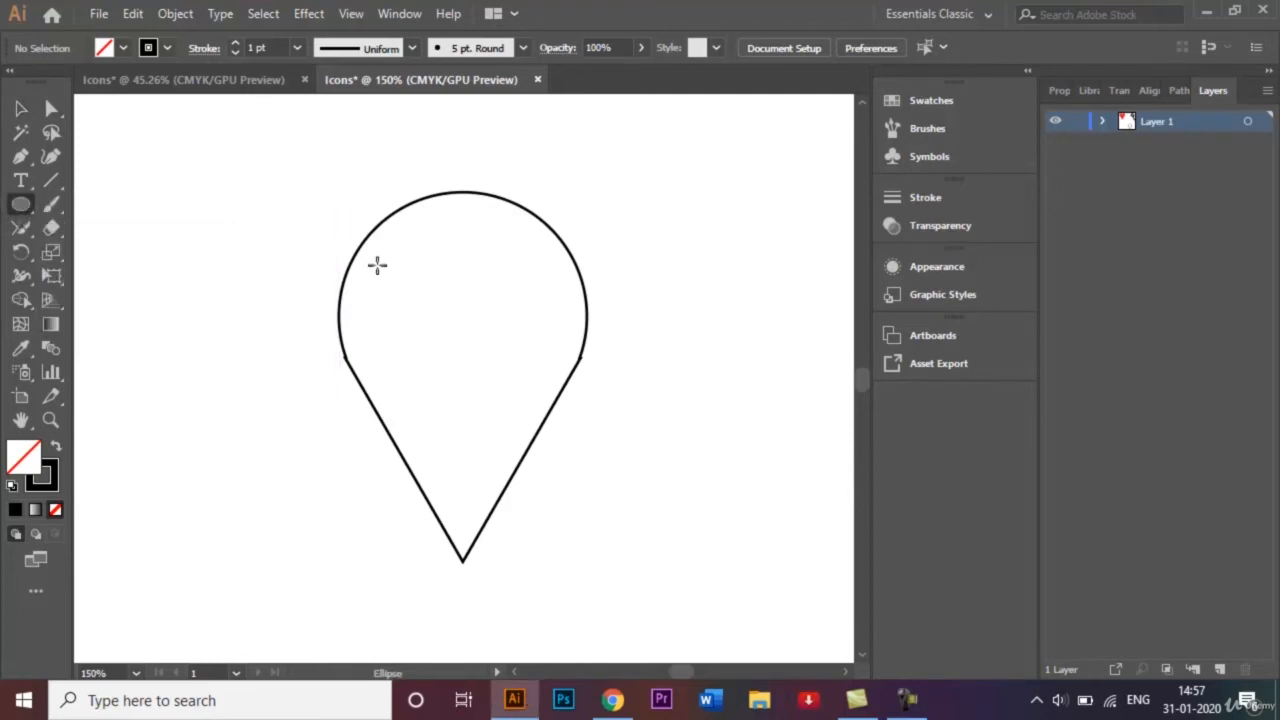
left_click(458, 300)
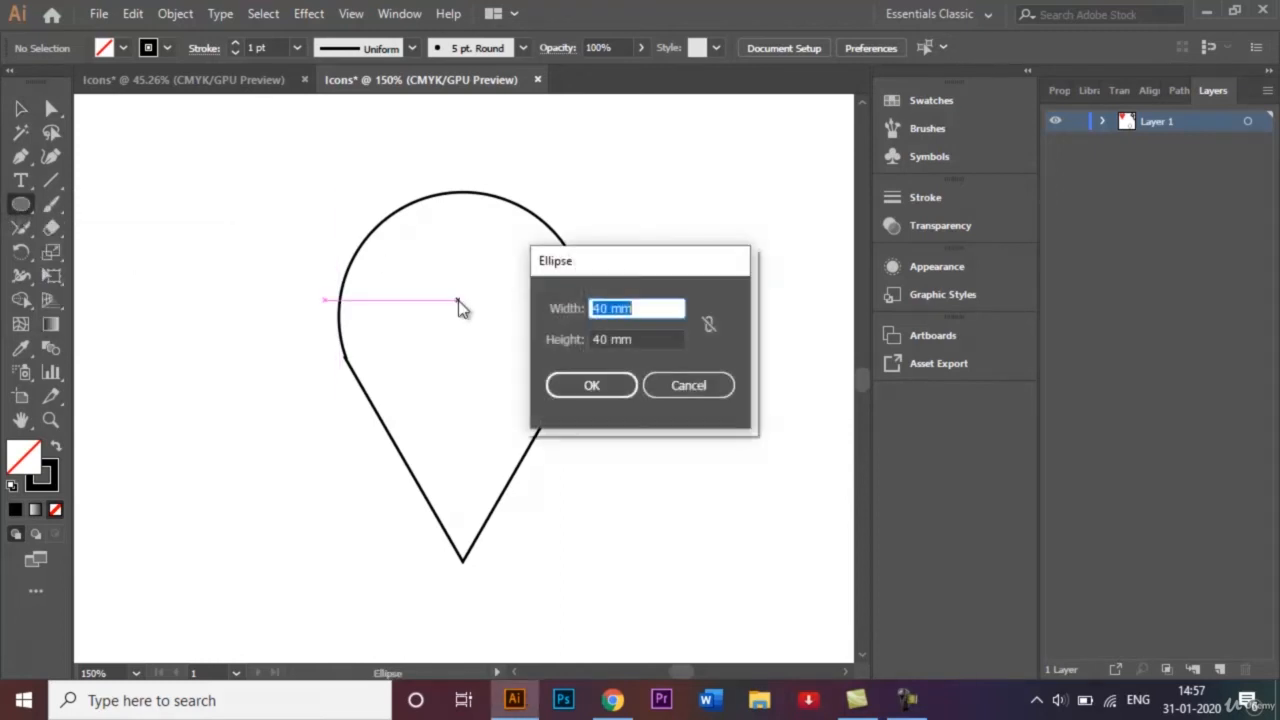
left_click(601, 307)
left_click(601, 337)
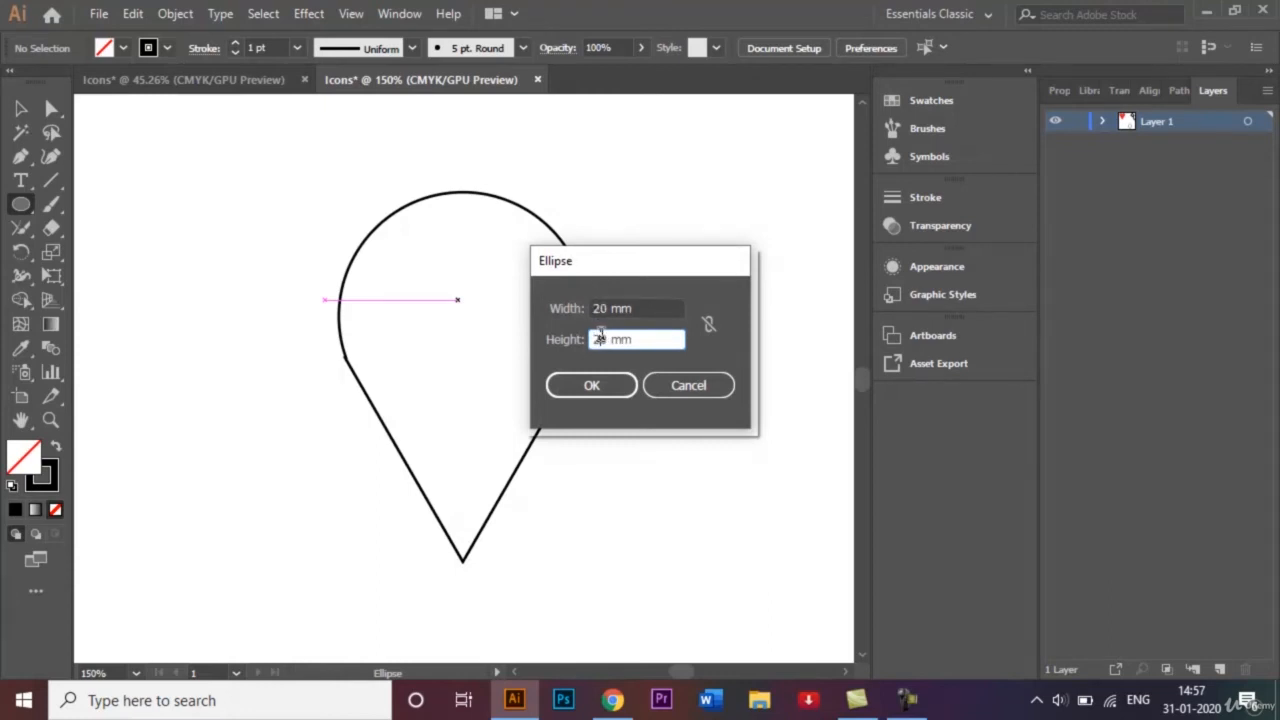
left_click(606, 380)
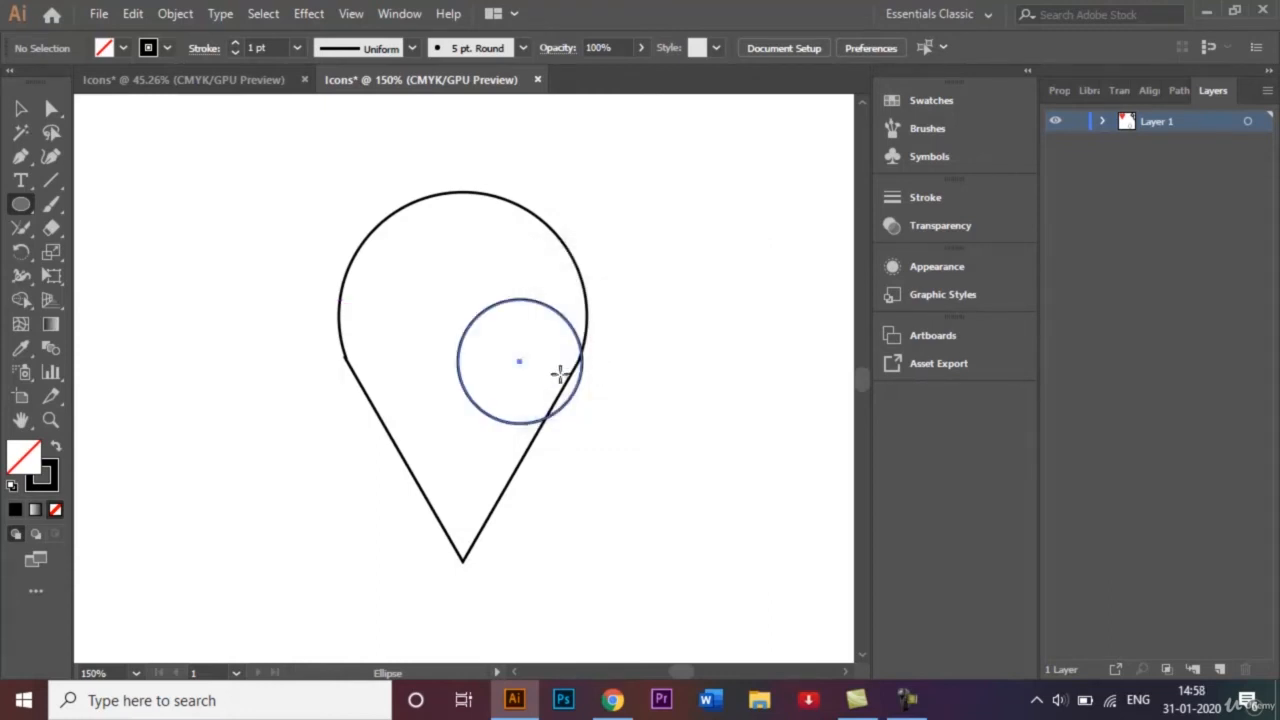
key("Delete")
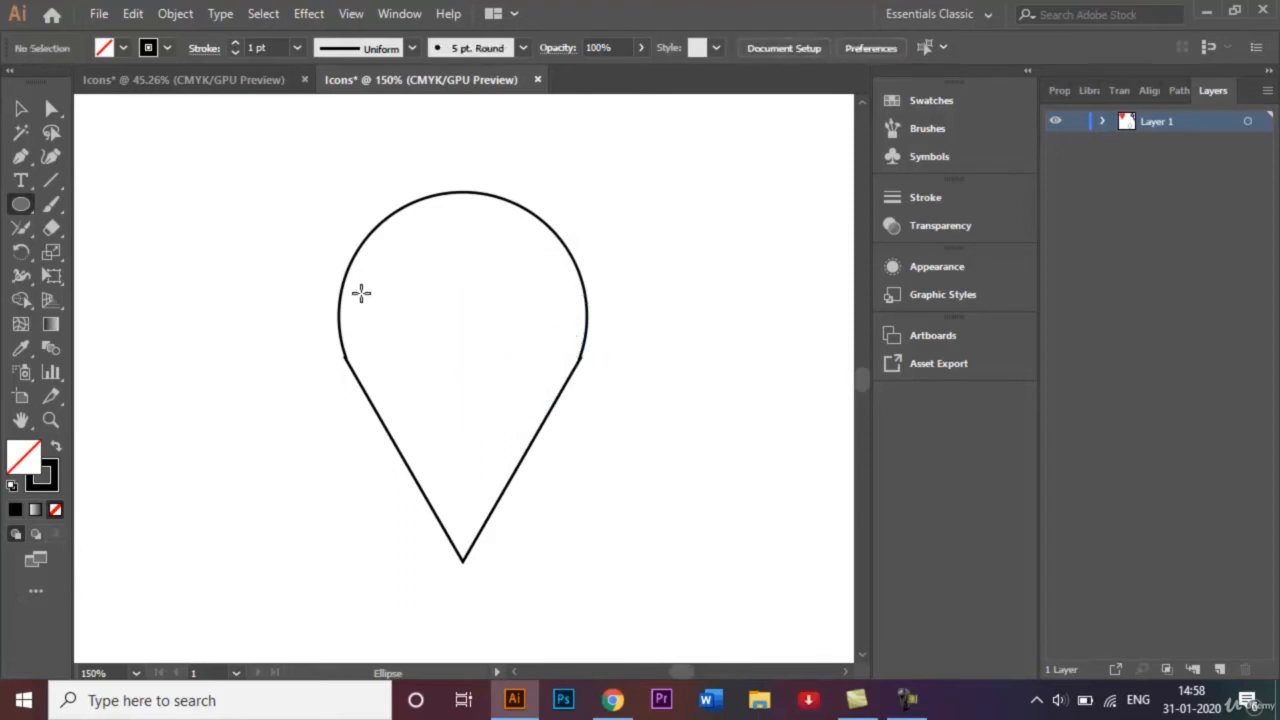
Create a 10 × 10 mm circle inside the pin and move it onto the pin's vertical axis within its round head.
left_click(447, 299)
left_click(598, 305)
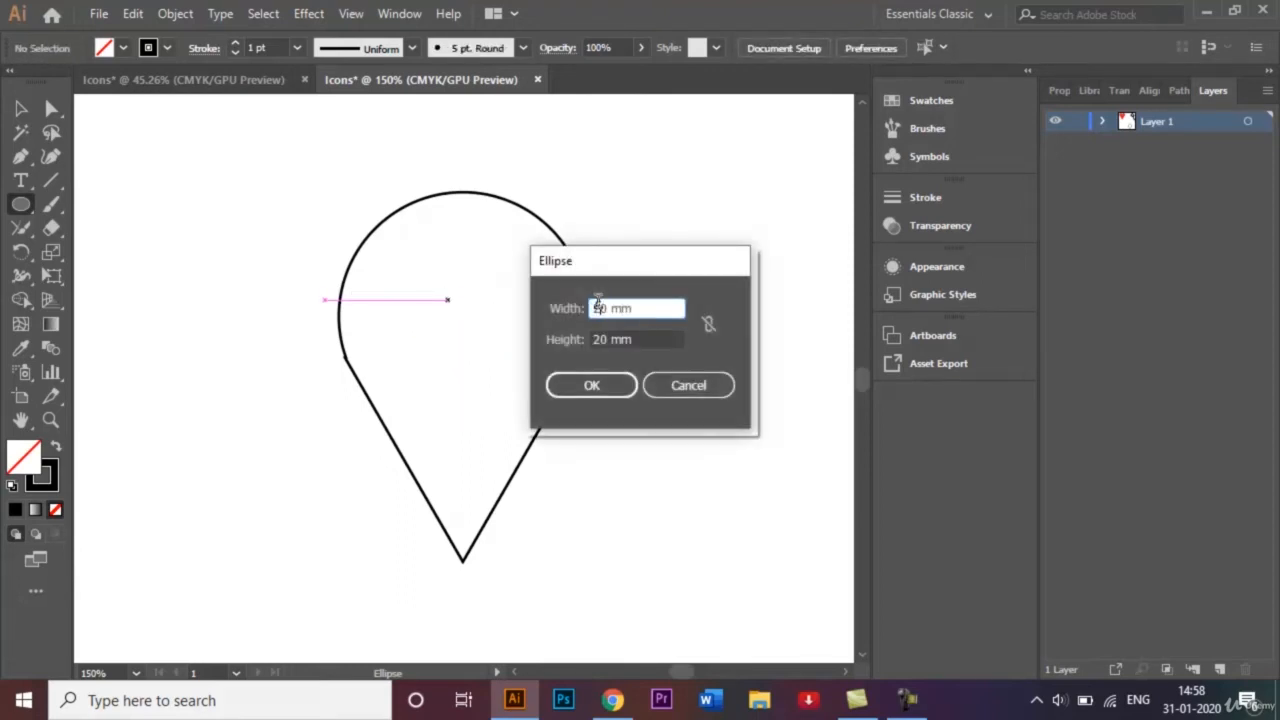
double_click(598, 308)
type("10")
left_click(598, 339)
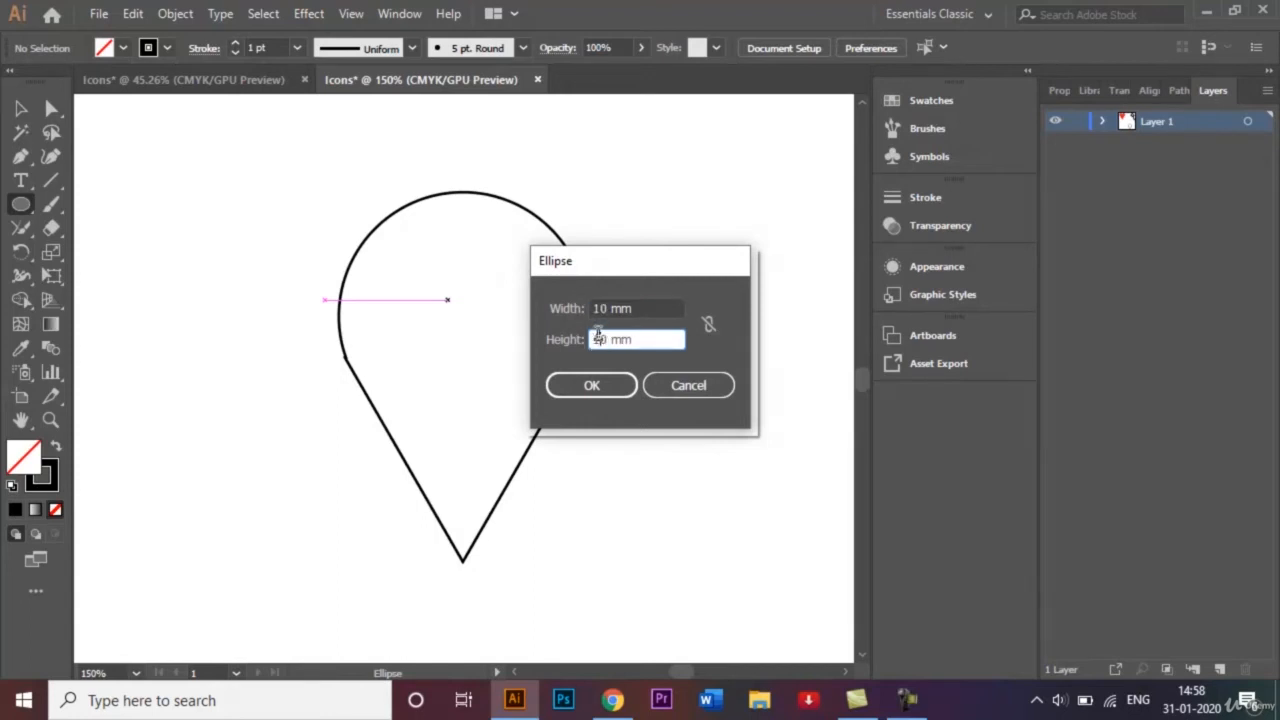
left_click(604, 378)
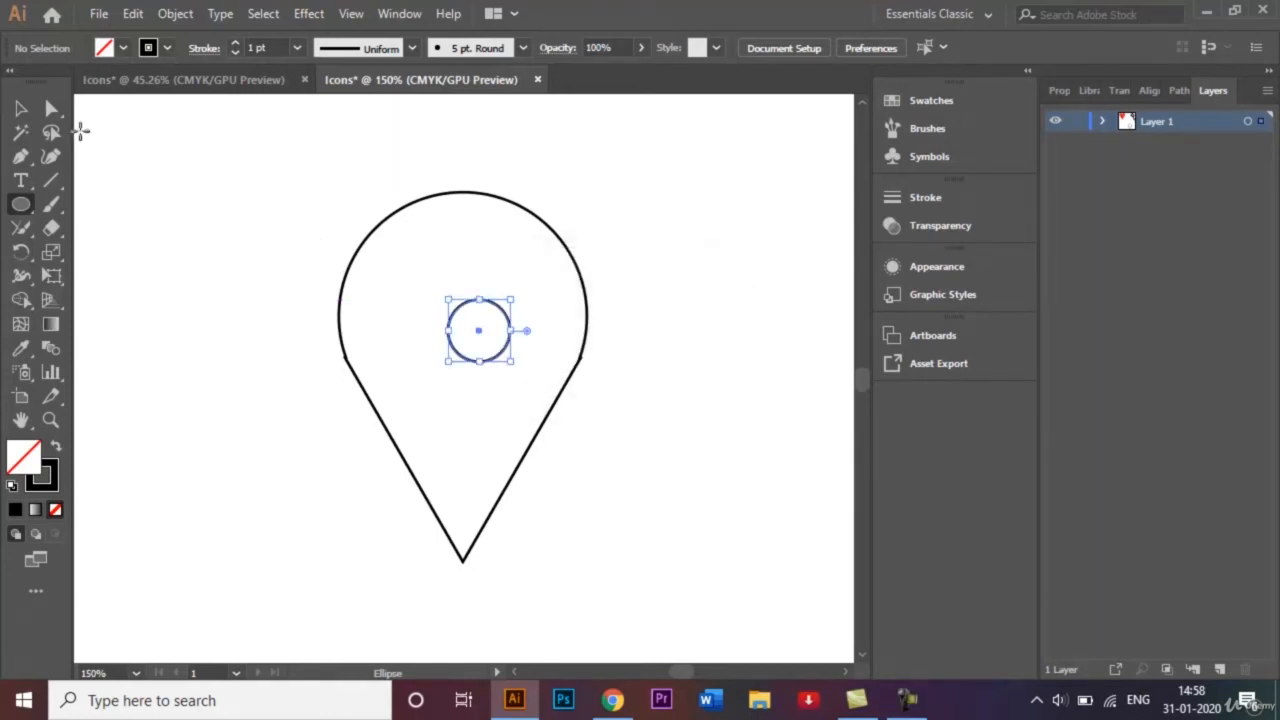
left_click(20, 111)
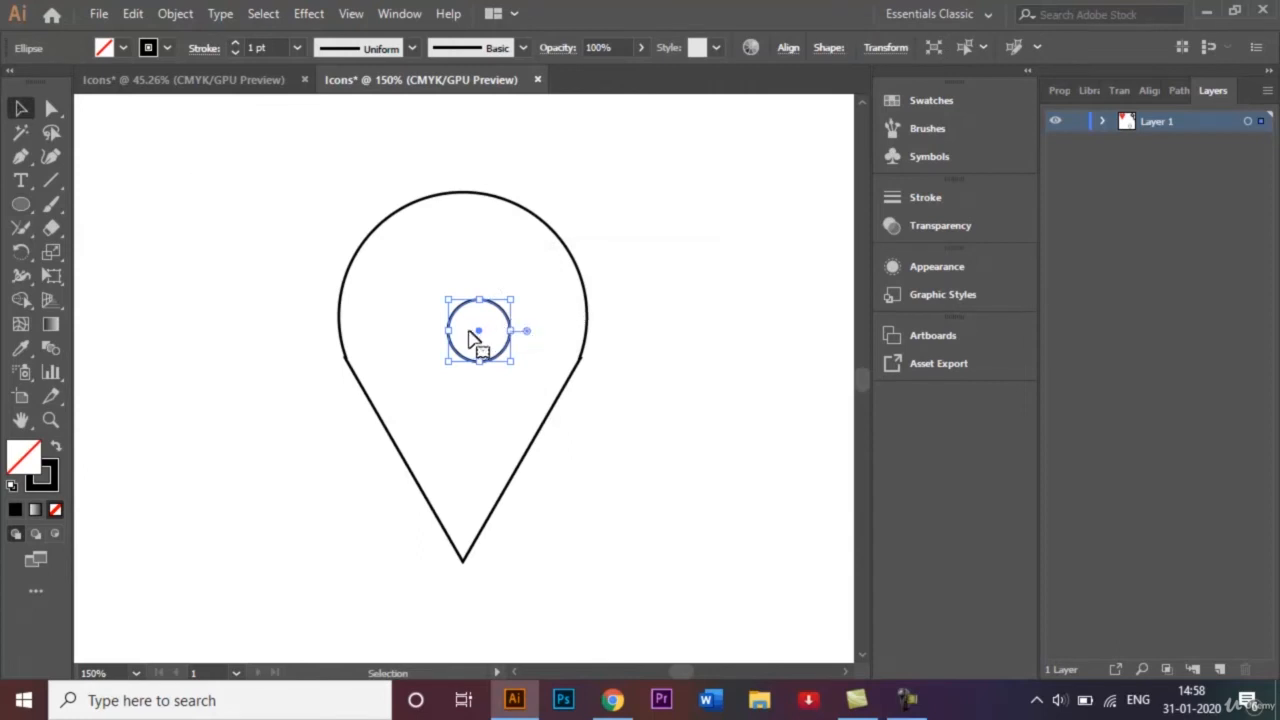
left_click_drag(479, 333, 463, 305)
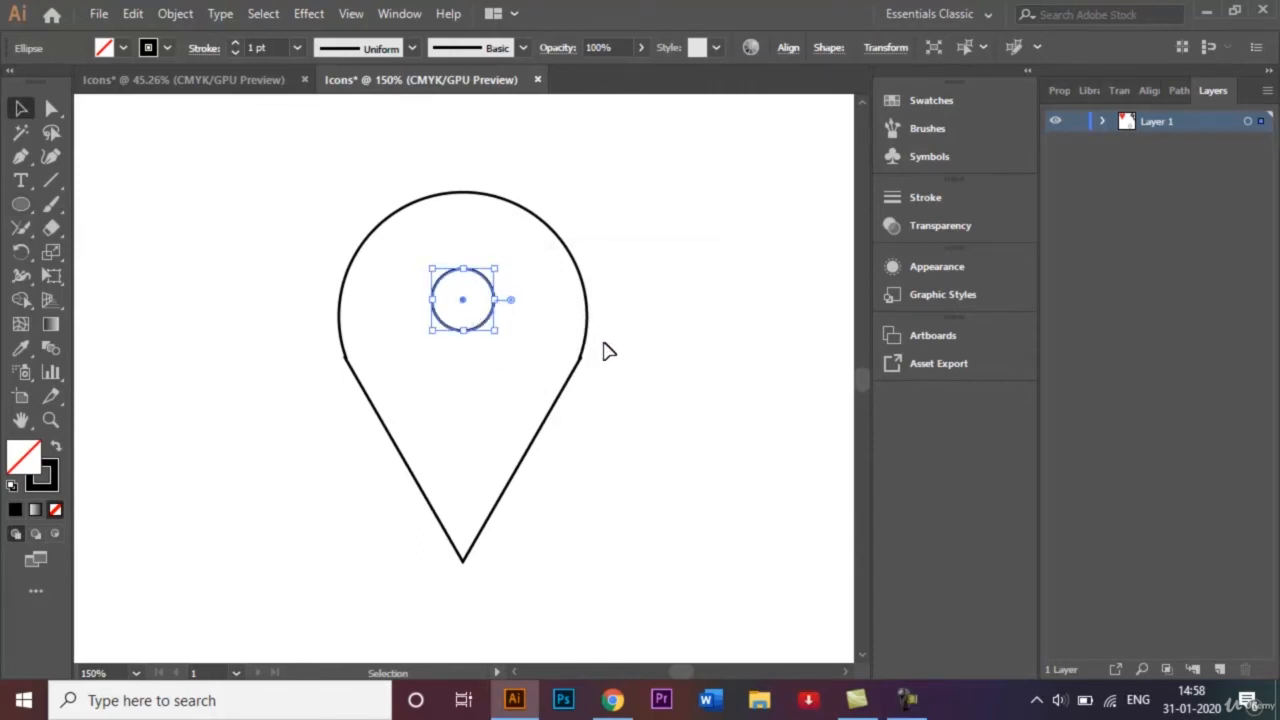
left_click(640, 354)
Select the pin outline with its inner circle, scale both up proportionally, and place them between and below the heart and magnifying glass.
key("ctrl+0")
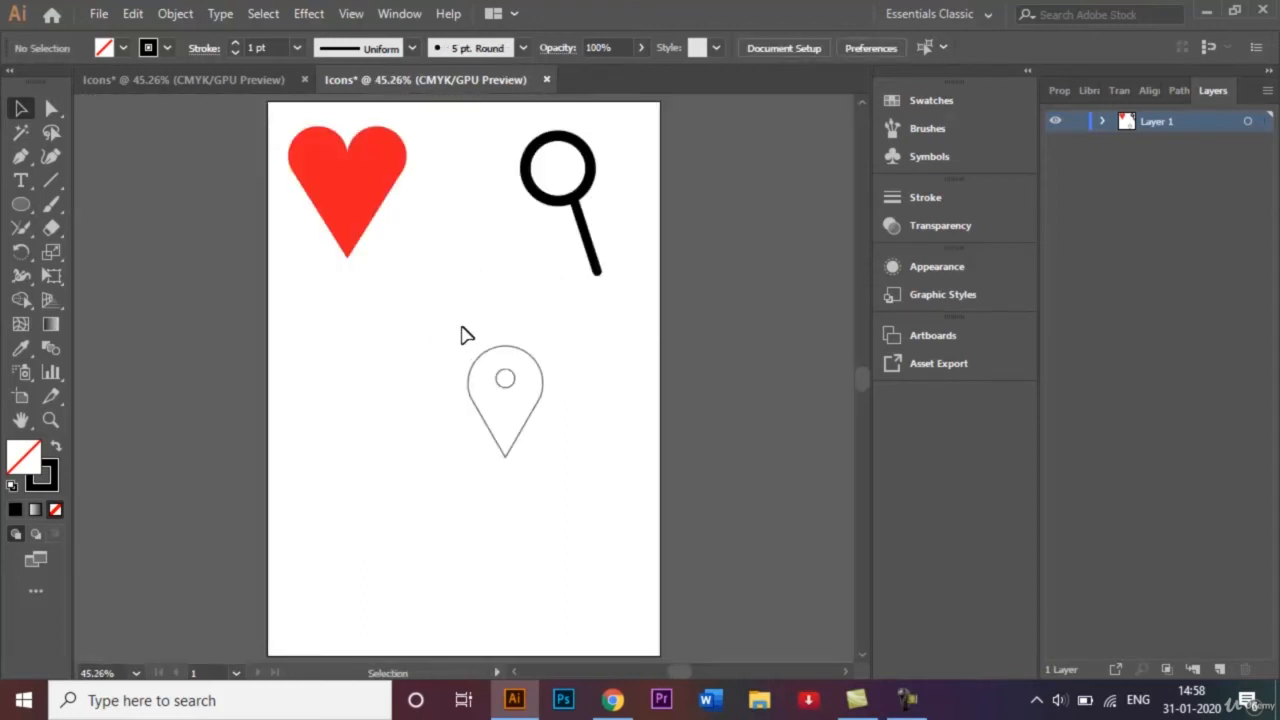
left_click_drag(460, 330, 586, 506)
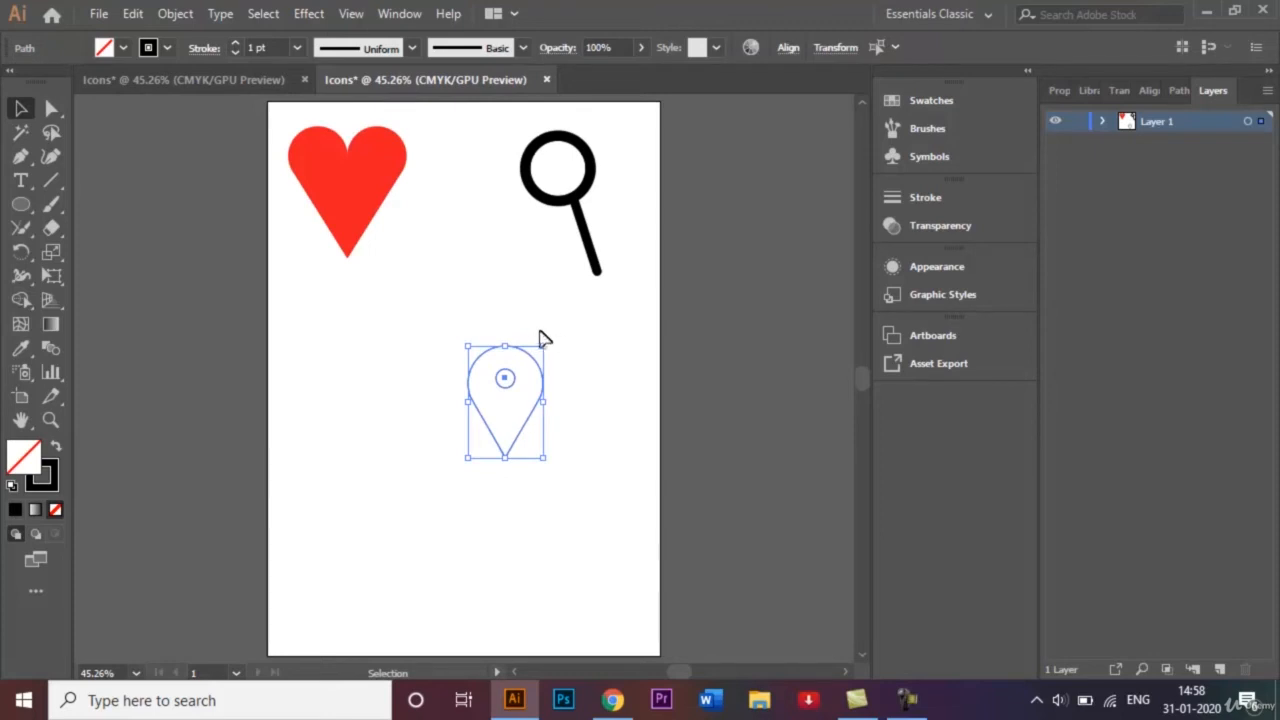
mouse_move(549, 346)
left_mouse_down()
mouse_move(560, 330)
mouse_move(488, 270)
left_mouse_up()
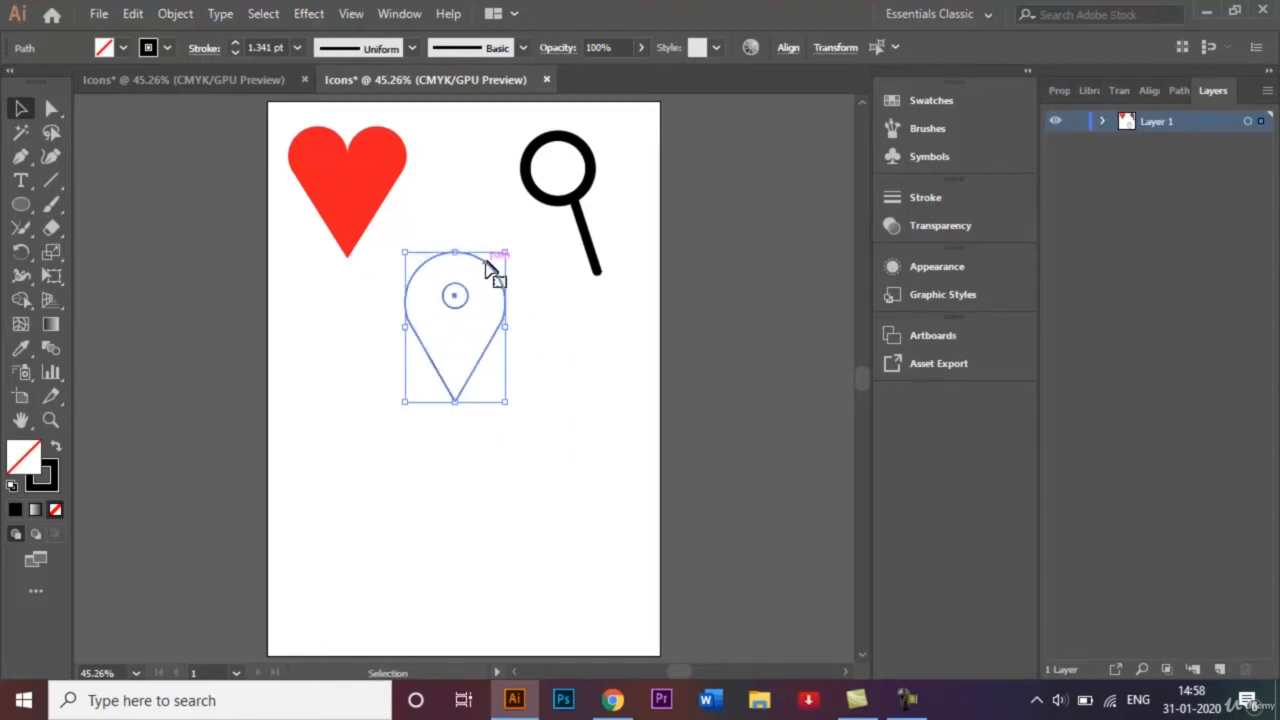
left_click(536, 311)
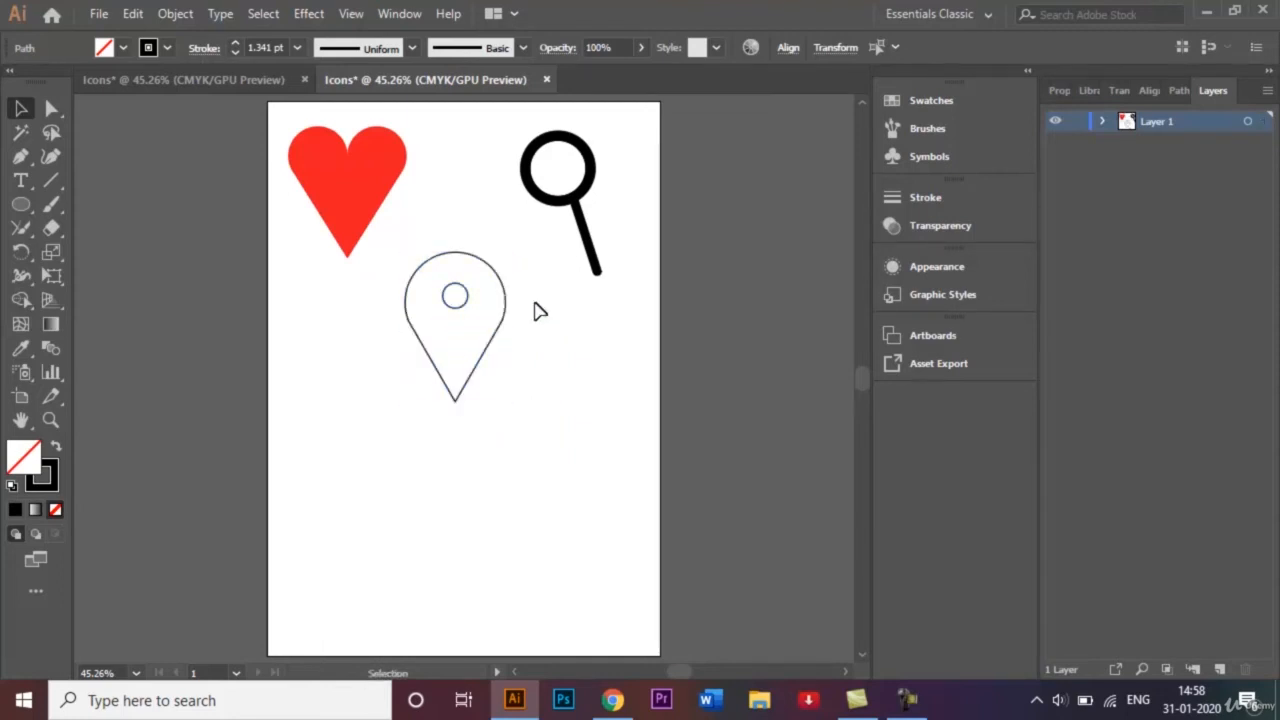
Consult the ice-cream cup in the other Icons document, and draw a circle for its bowl in the page's lower-left area.
left_click(255, 81)
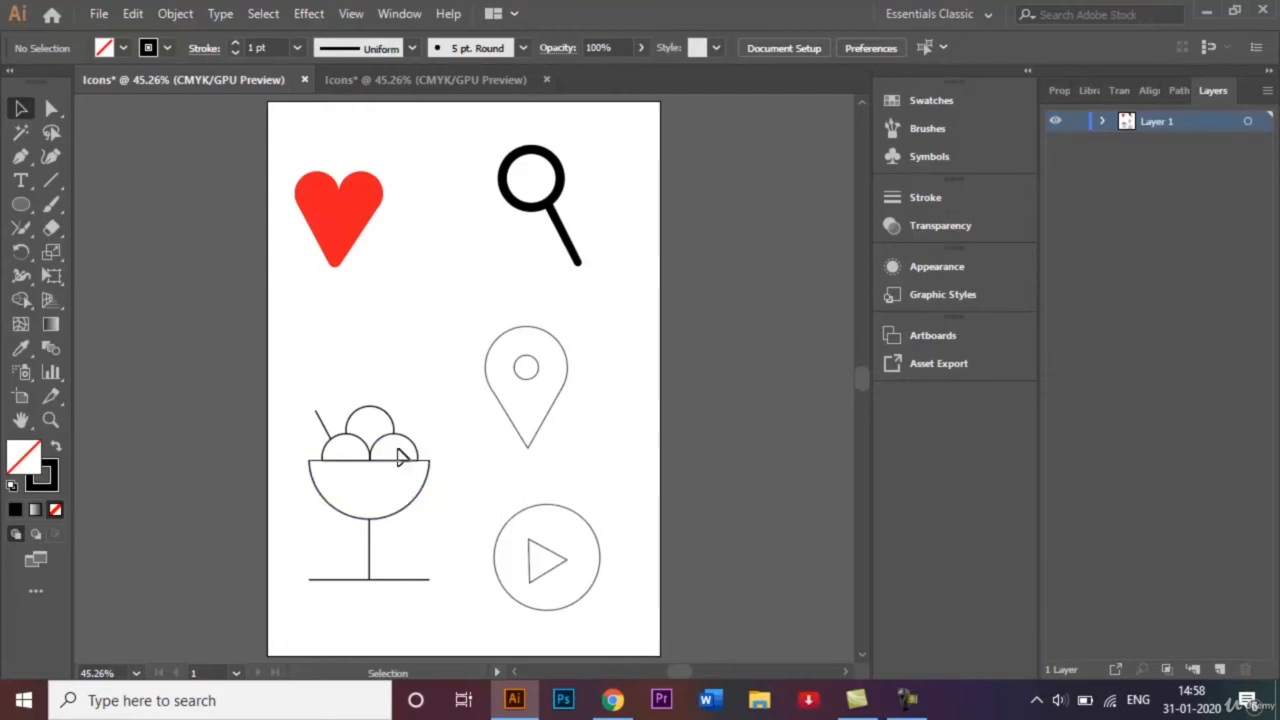
left_click(337, 80)
left_click(20, 205)
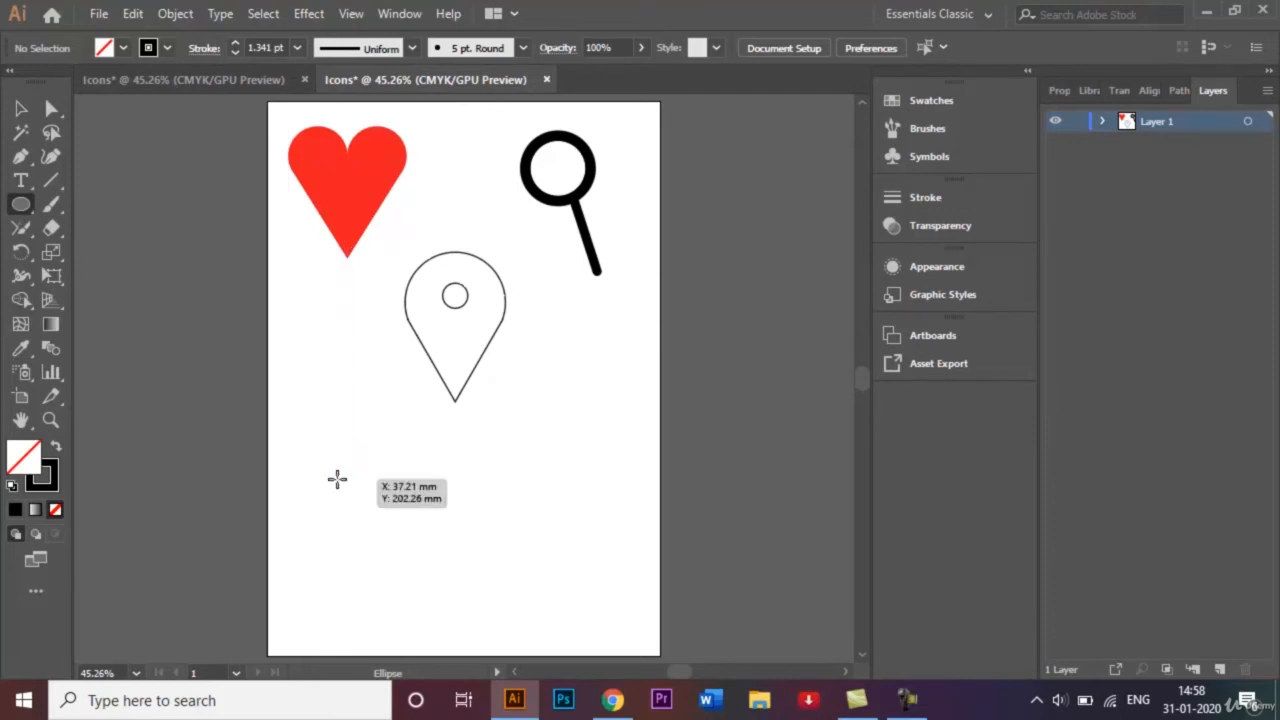
left_click_drag(337, 479, 394, 535)
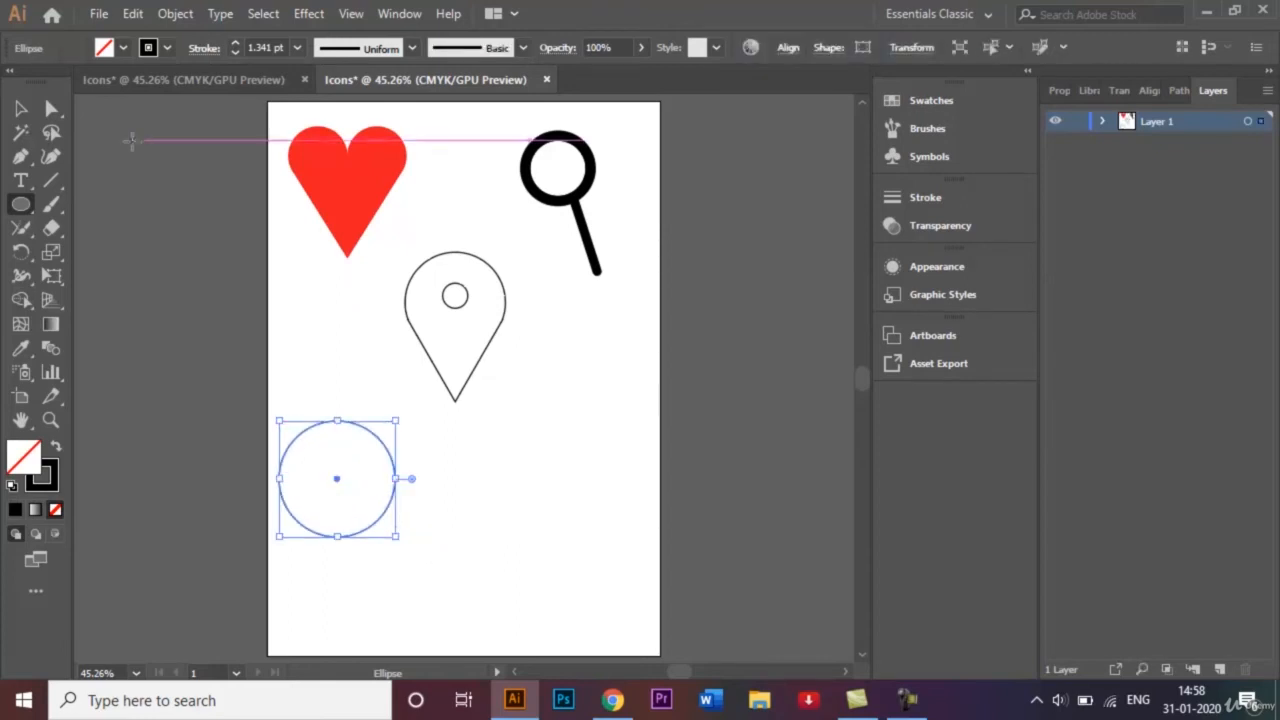
Draw a horizontal line through the circle's centre, a vertical stem down from its lowest point, and a horizontal base line under the stem.
left_click(58, 180)
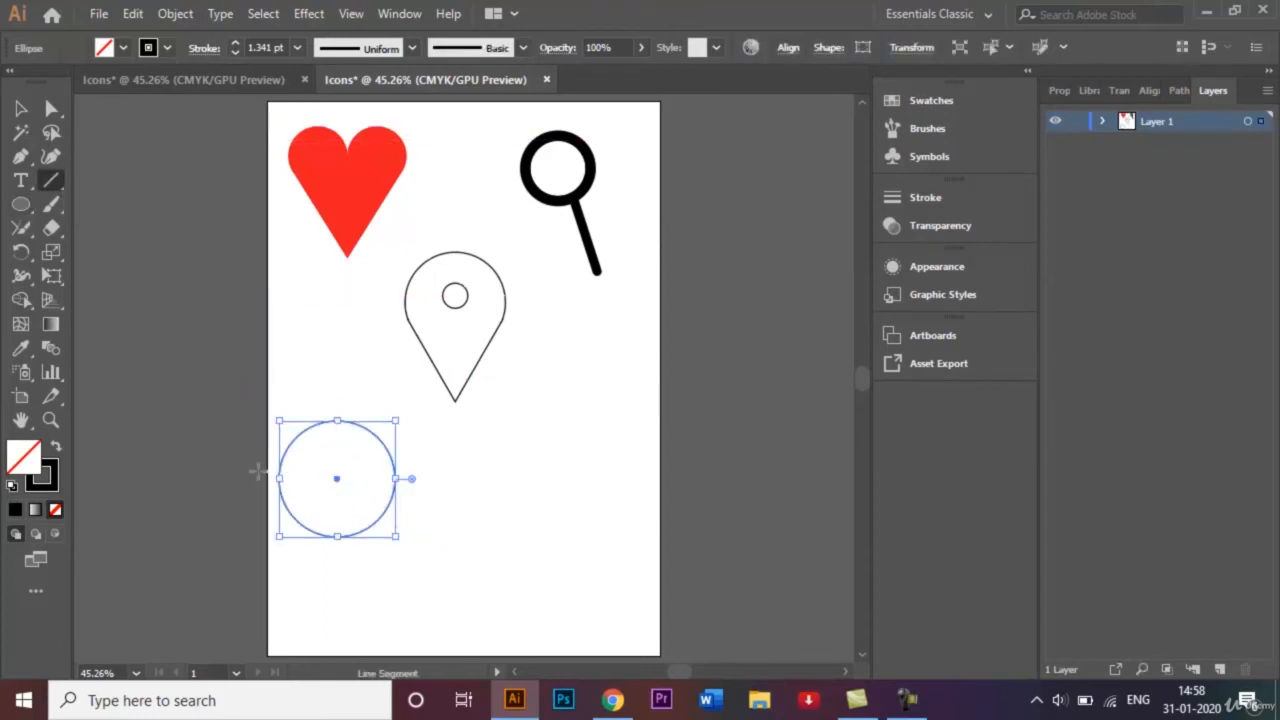
left_click_drag(250, 479, 427, 479)
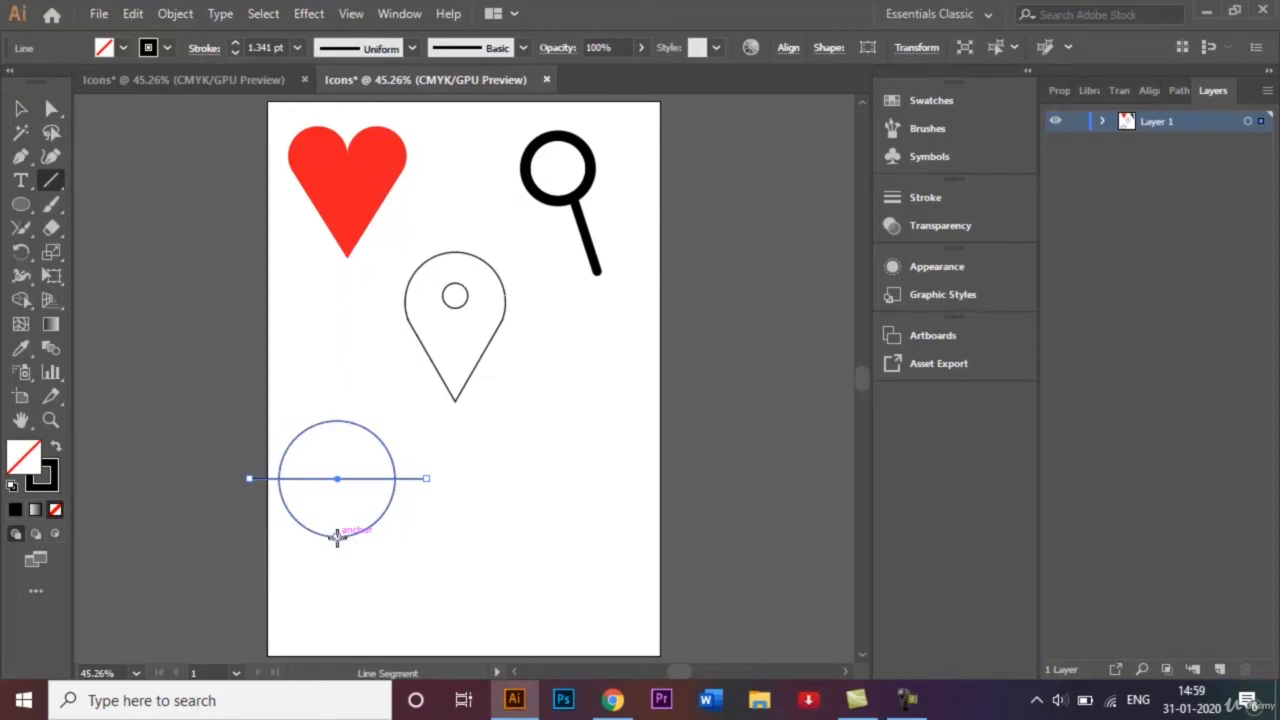
mouse_move(337, 537)
left_mouse_down()
mouse_move(337, 608)
mouse_move(382, 607)
left_mouse_up()
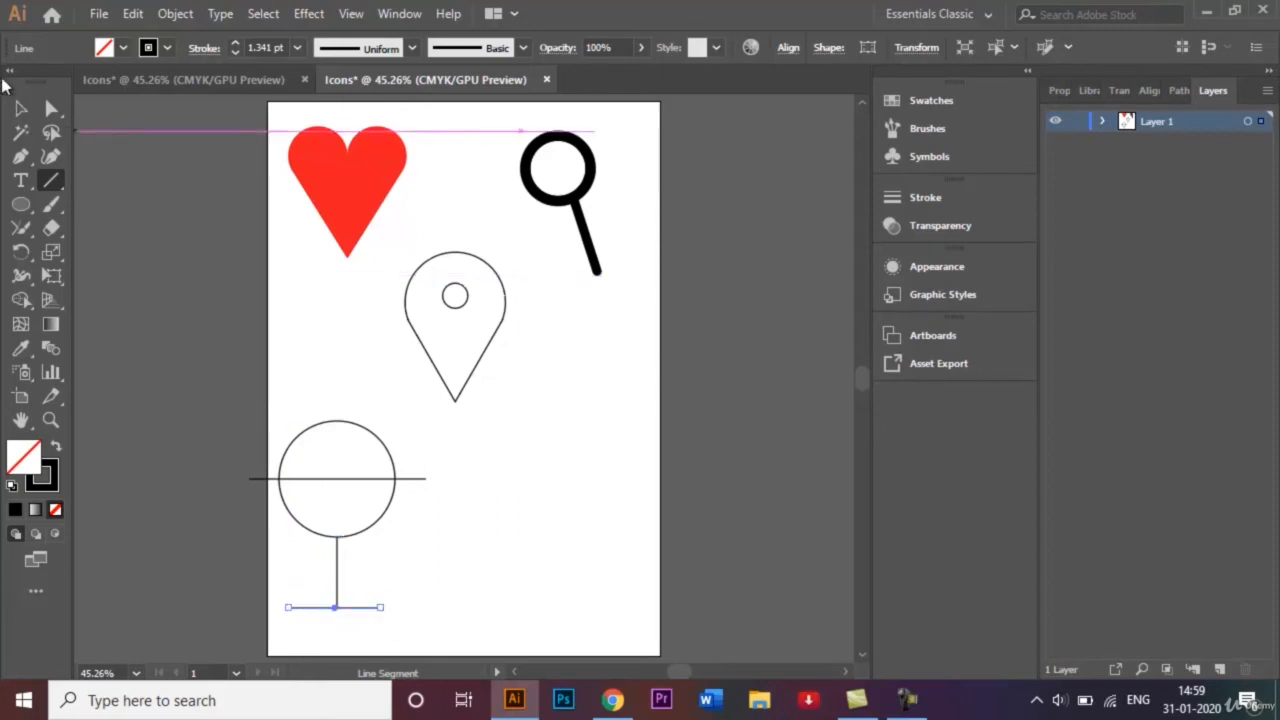
Select the circle and its horizontal line, and remove the line's overhanging ends and the circle's upper half with Shape Builder.
left_click(21, 108)
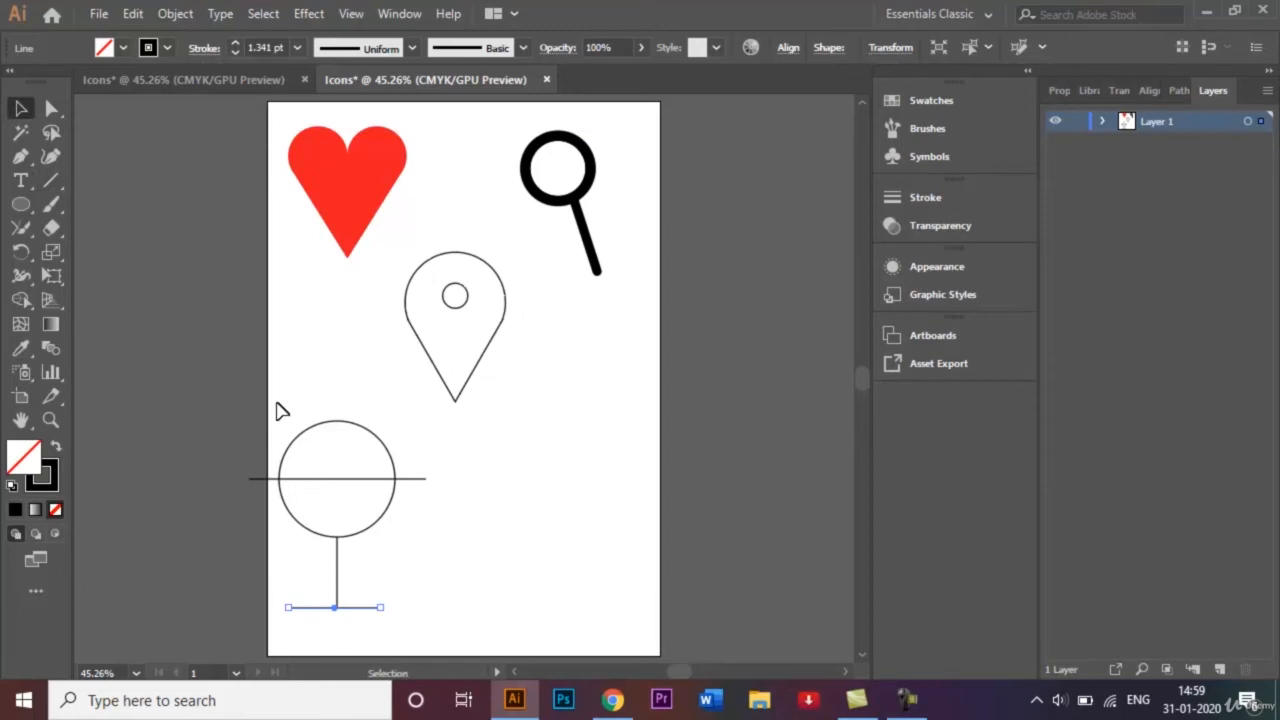
left_click_drag(277, 403, 413, 535)
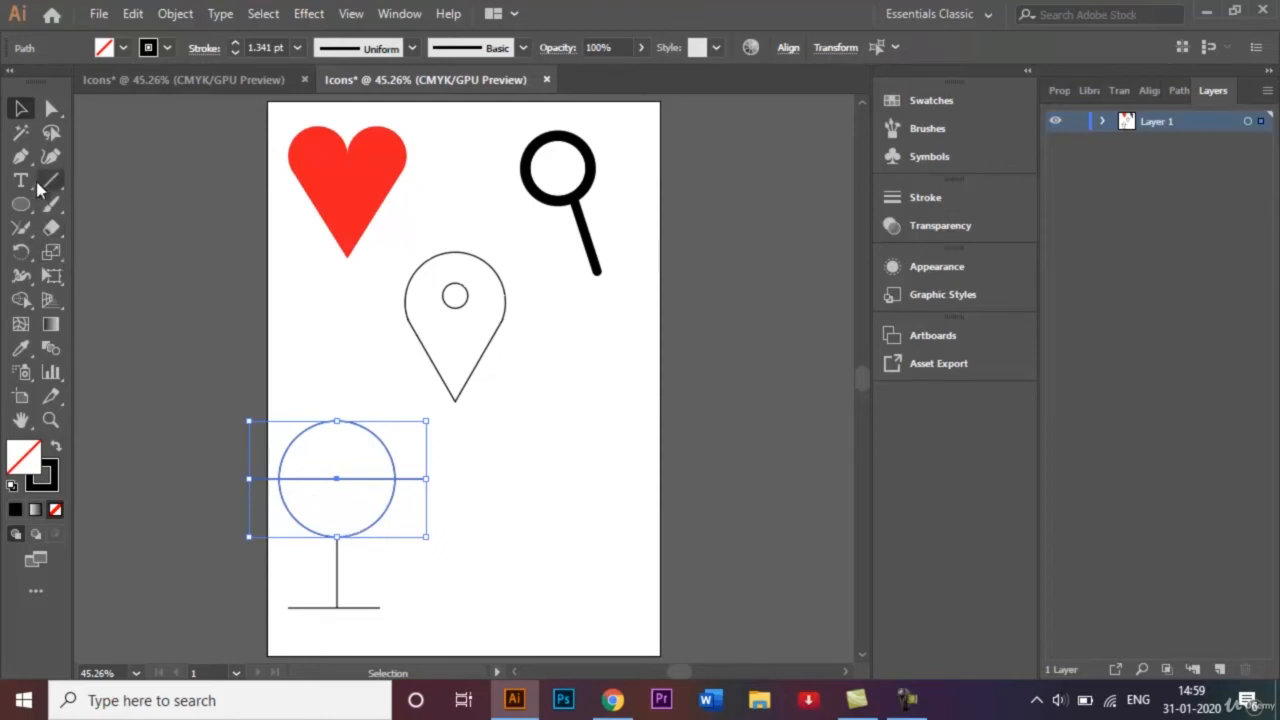
left_click(22, 300)
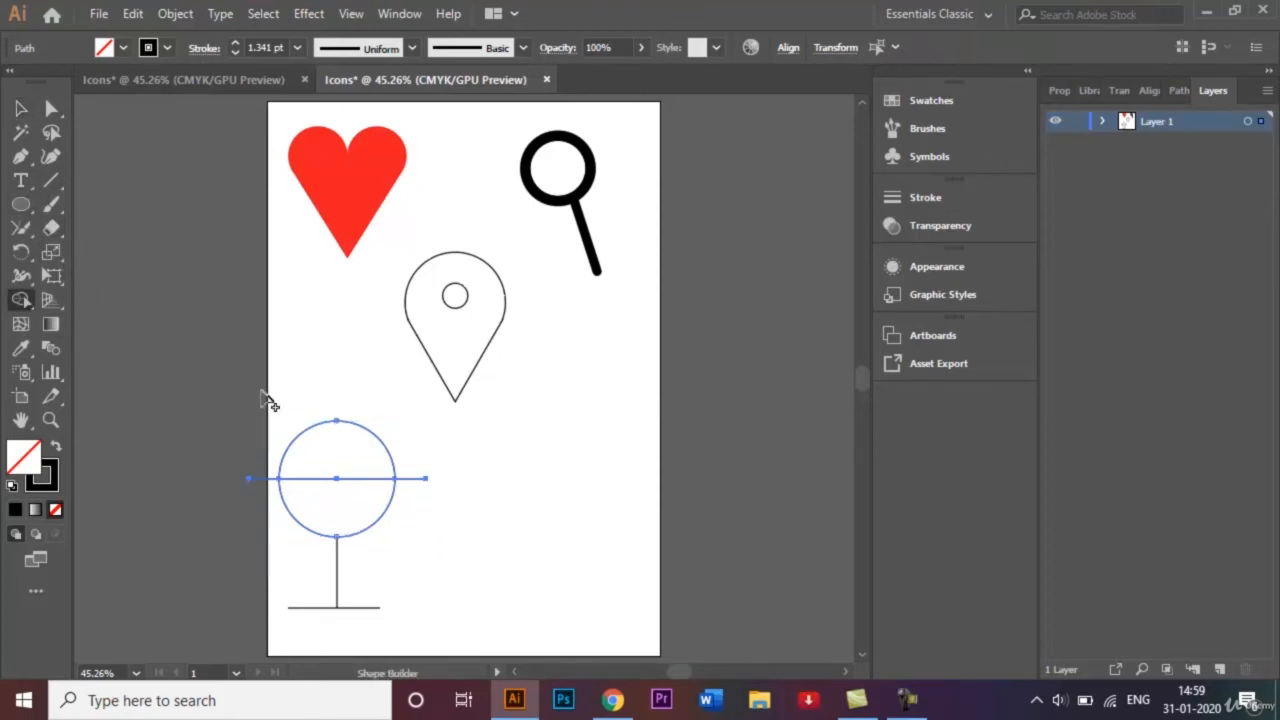
left_click(270, 479, "alt")
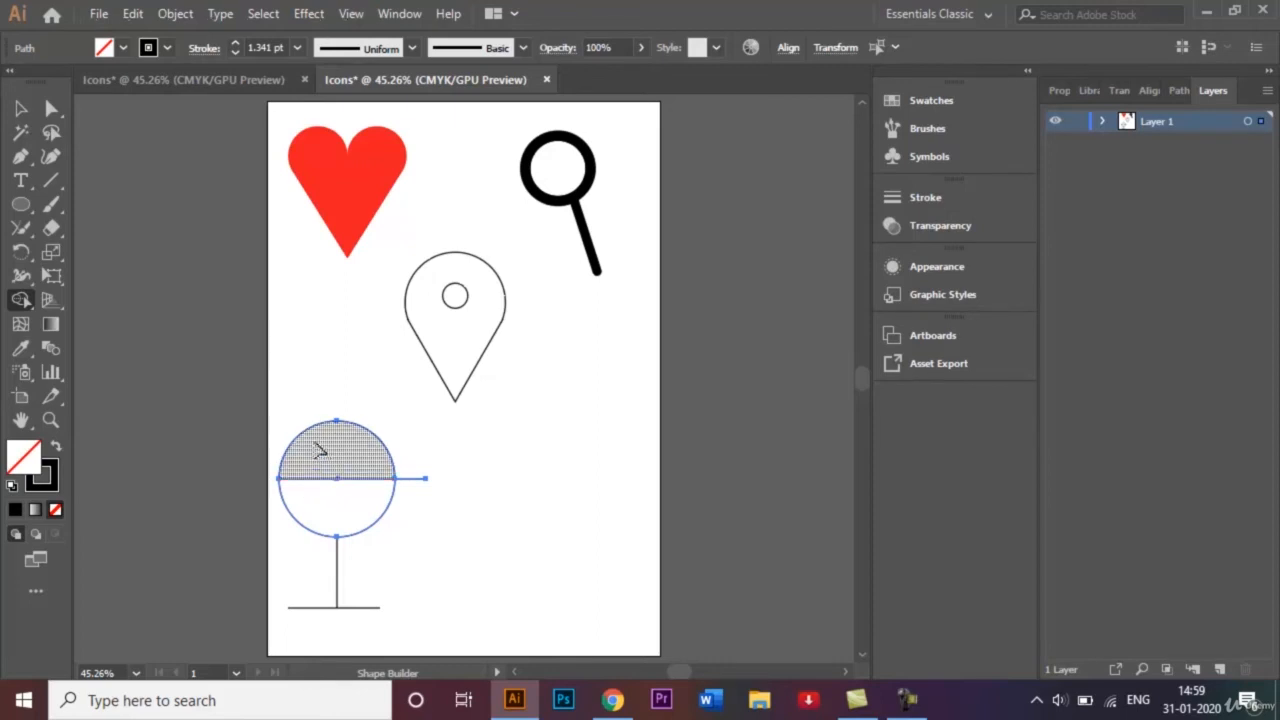
left_click(315, 441, "alt")
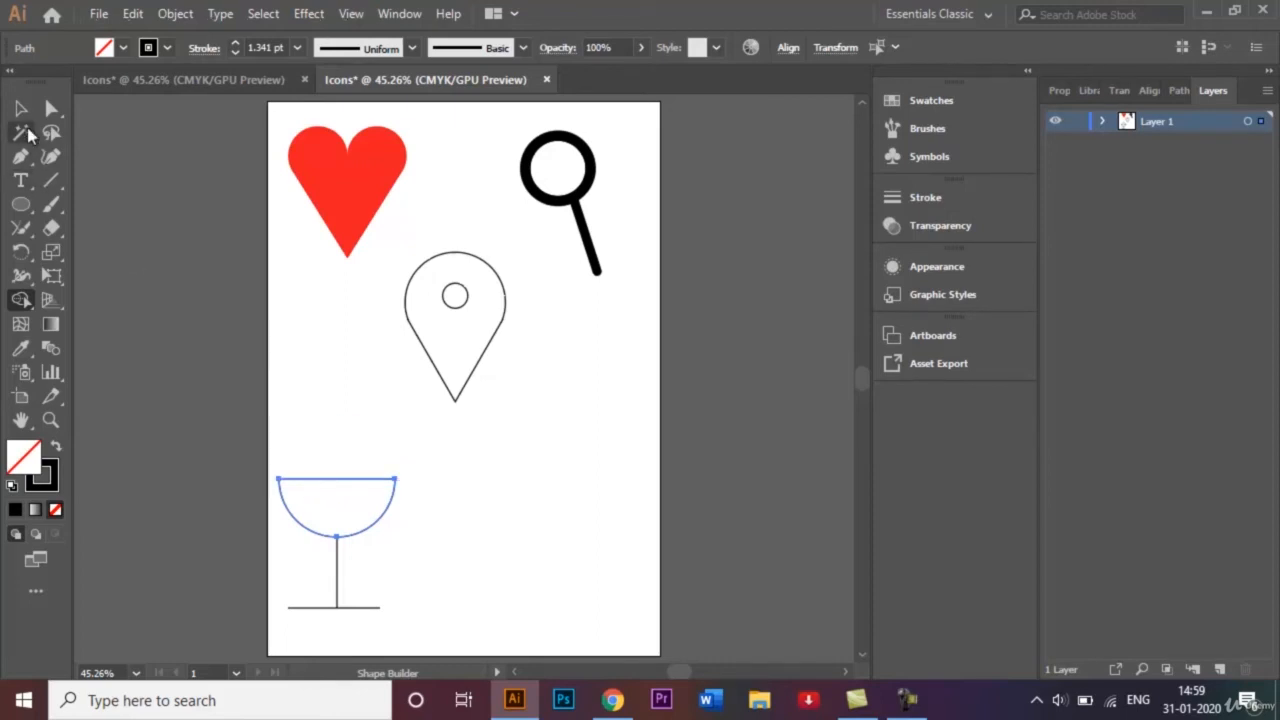
Pull the leftover line pieces off the bowl's rim and delete them.
left_click(20, 108)
left_click(305, 440)
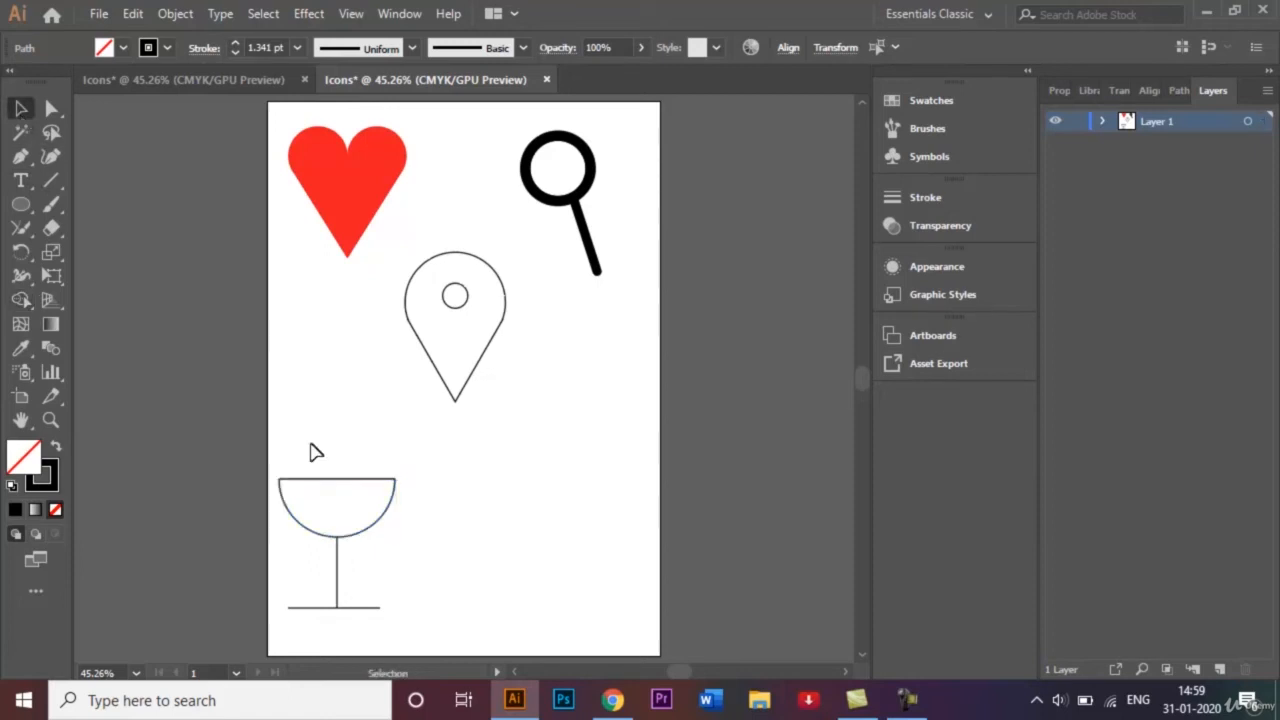
left_click(336, 485)
left_click_drag(336, 485, 337, 452)
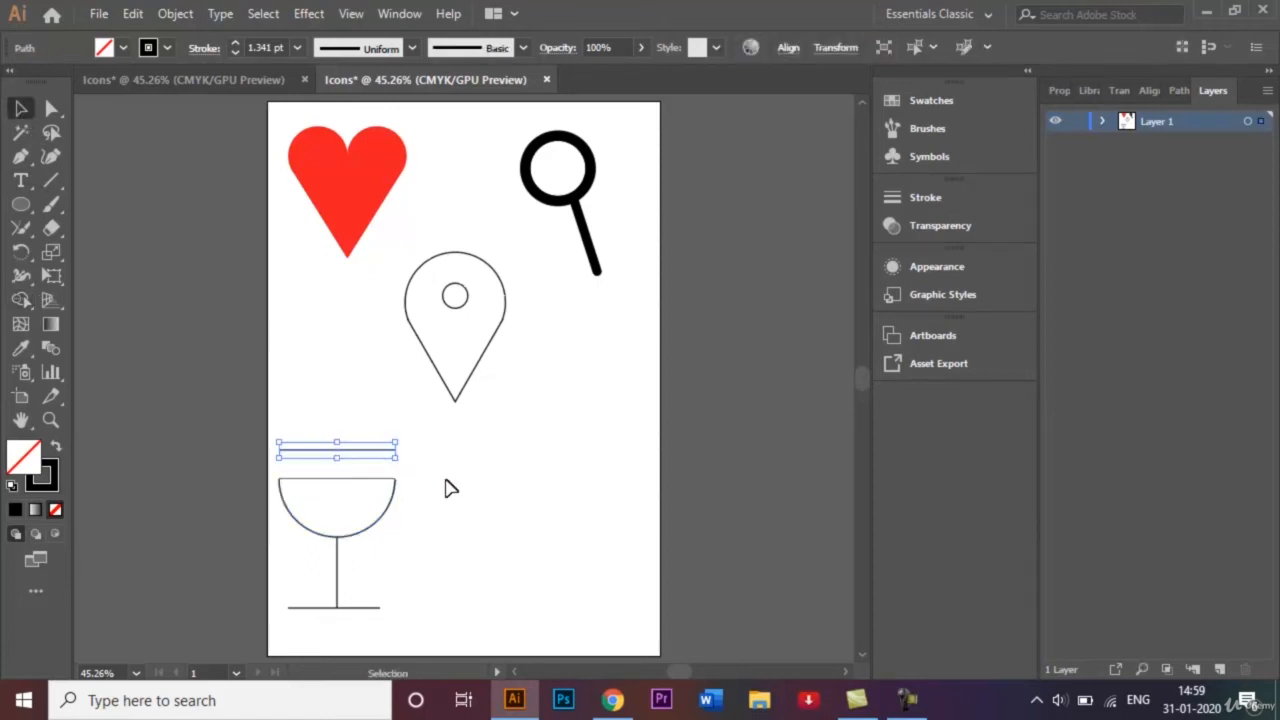
key("Delete")
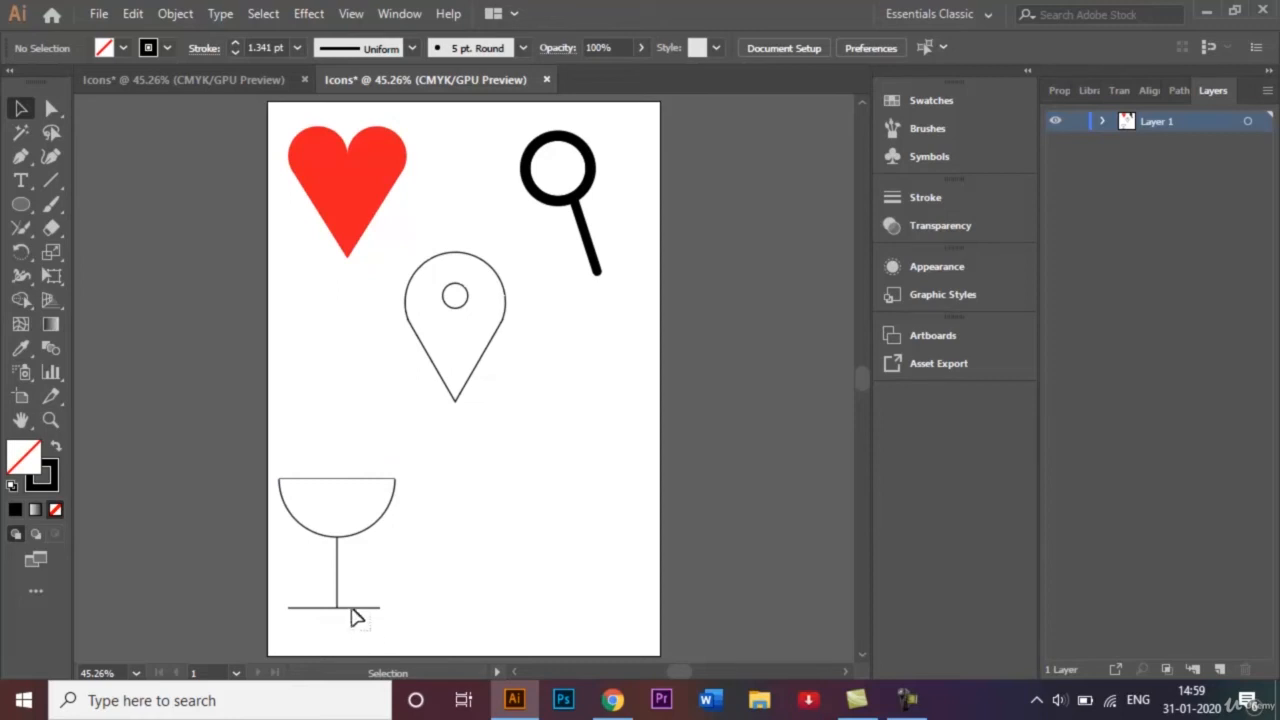
Select the bowl's stem and base line, align their horizontal centres, and deselect them.
left_click_drag(323, 600, 316, 595)
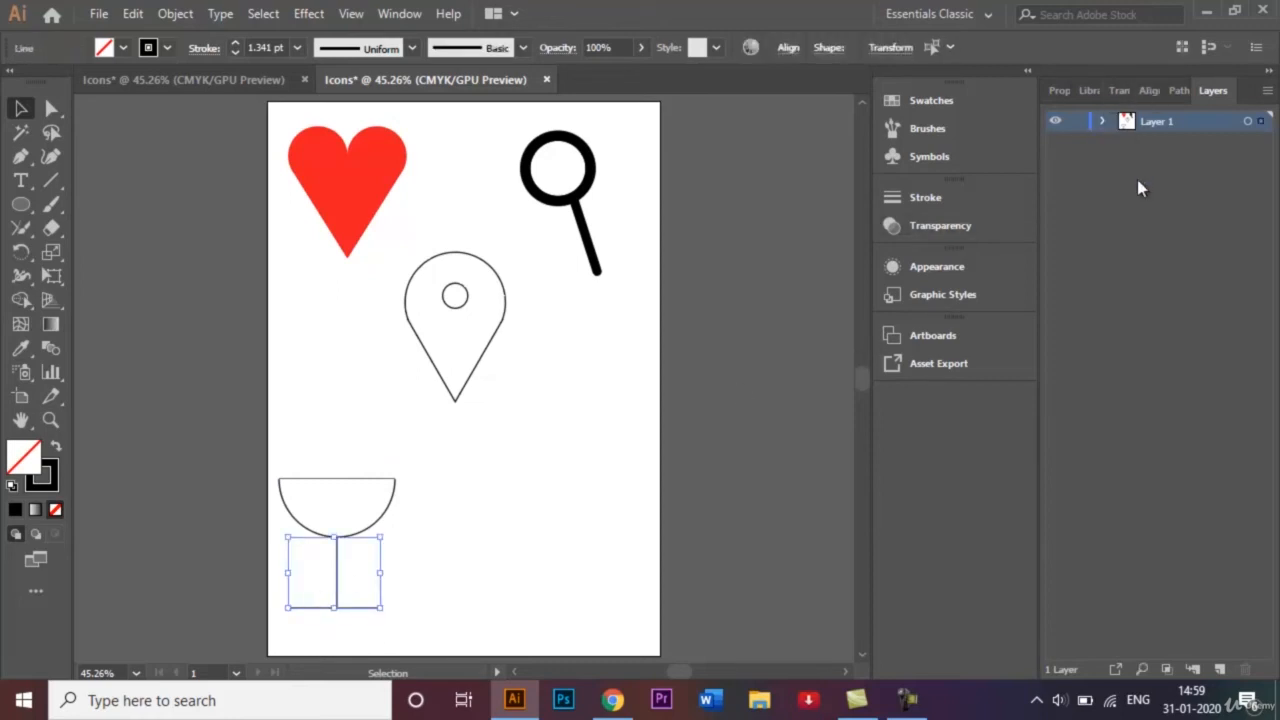
left_click(1147, 90)
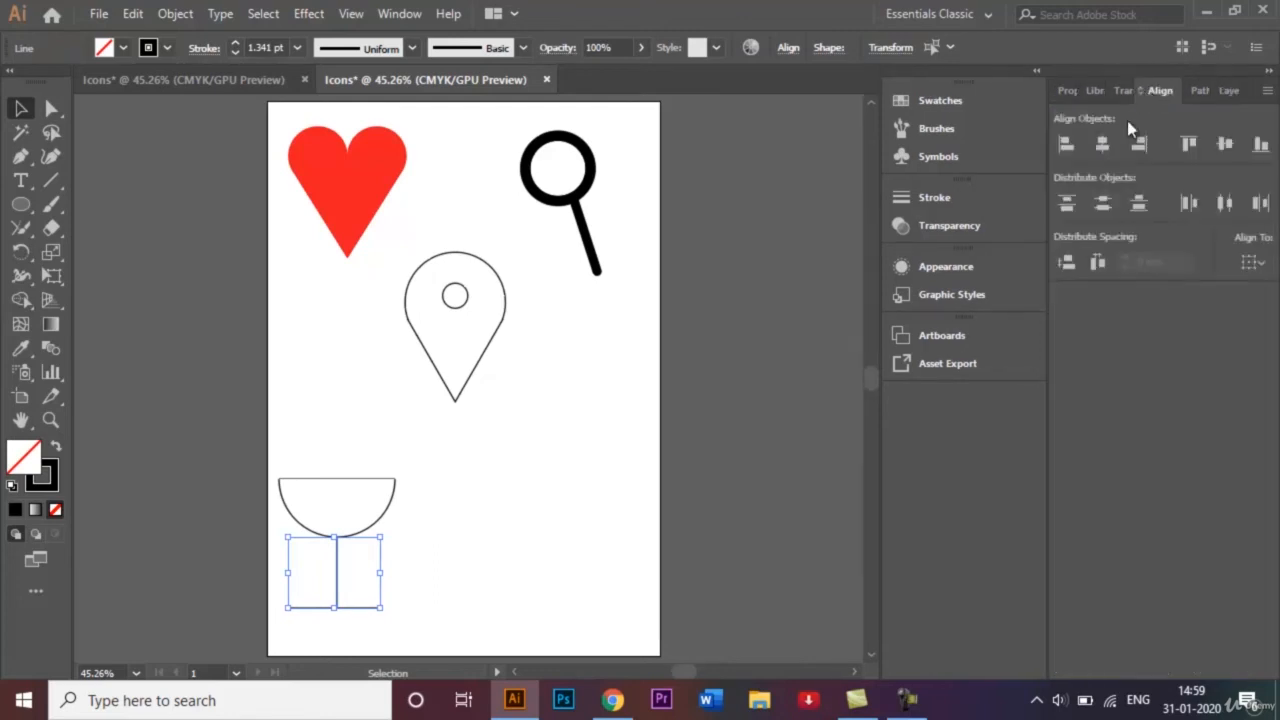
left_click(1106, 147)
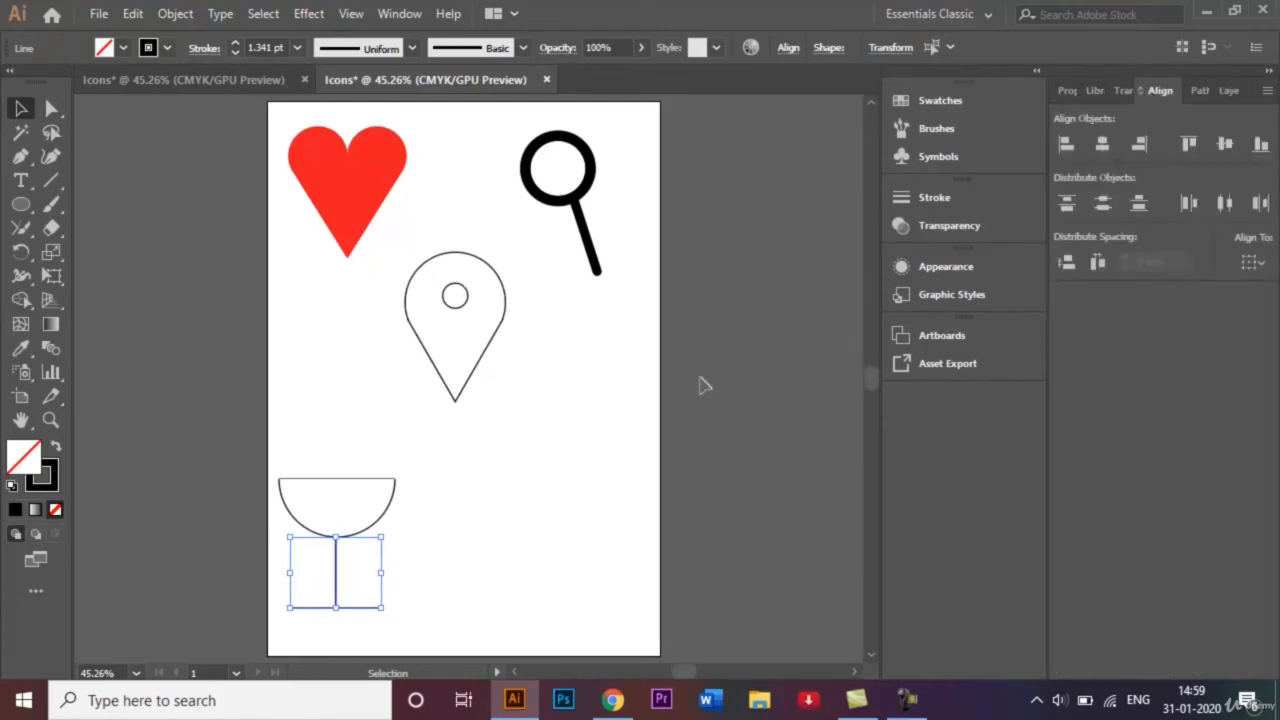
left_click(500, 484)
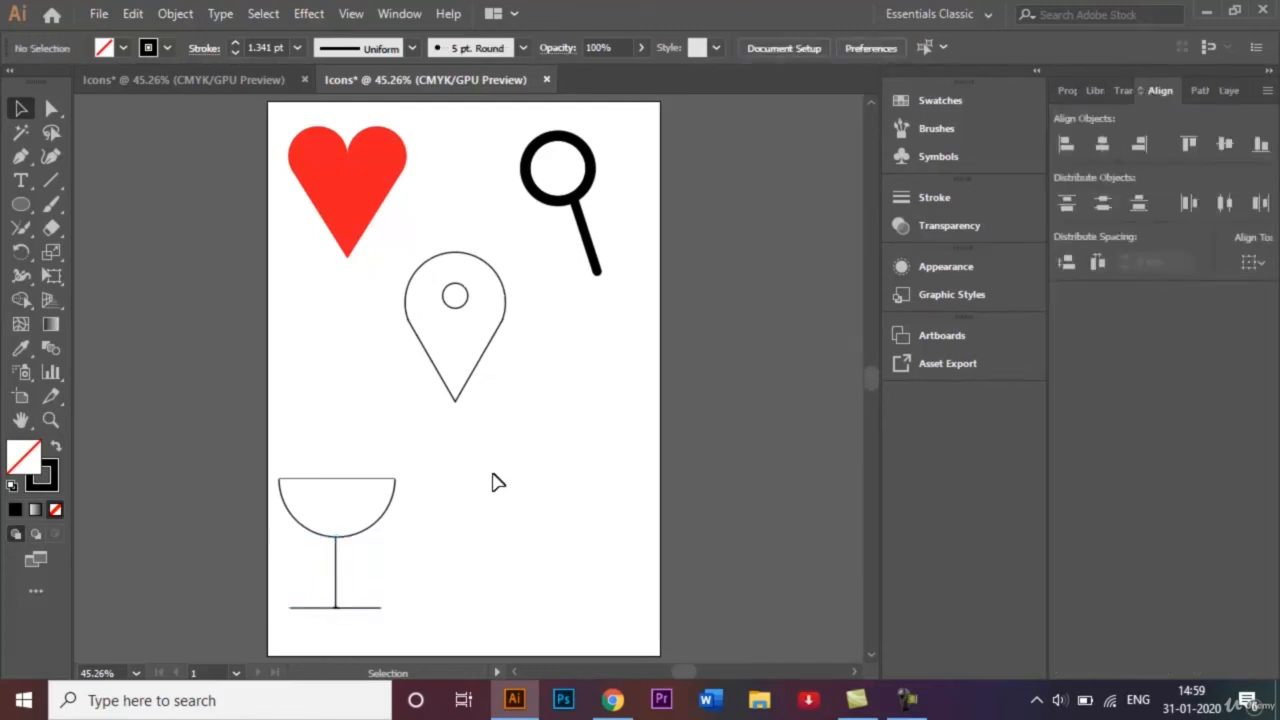
left_click(1230, 90)
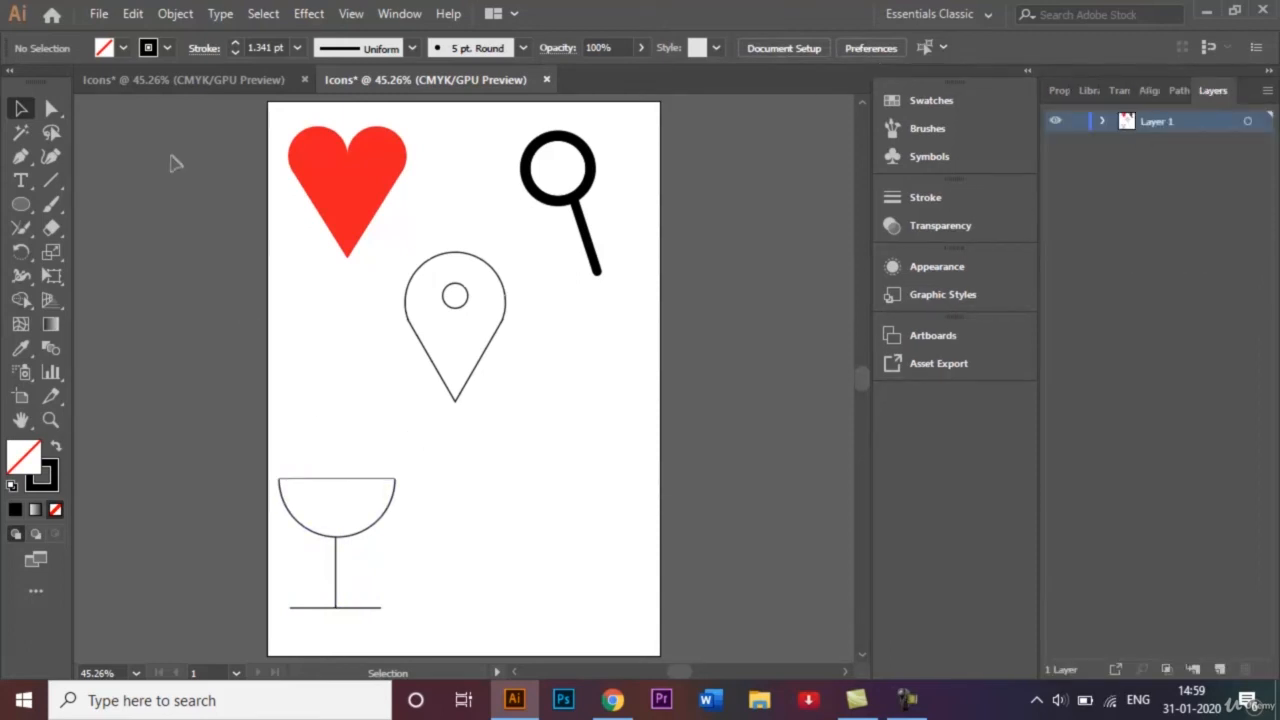
Draw a small circle resting on the left half of the bowl's rim as the first ice-cream scoop.
left_click(17, 203)
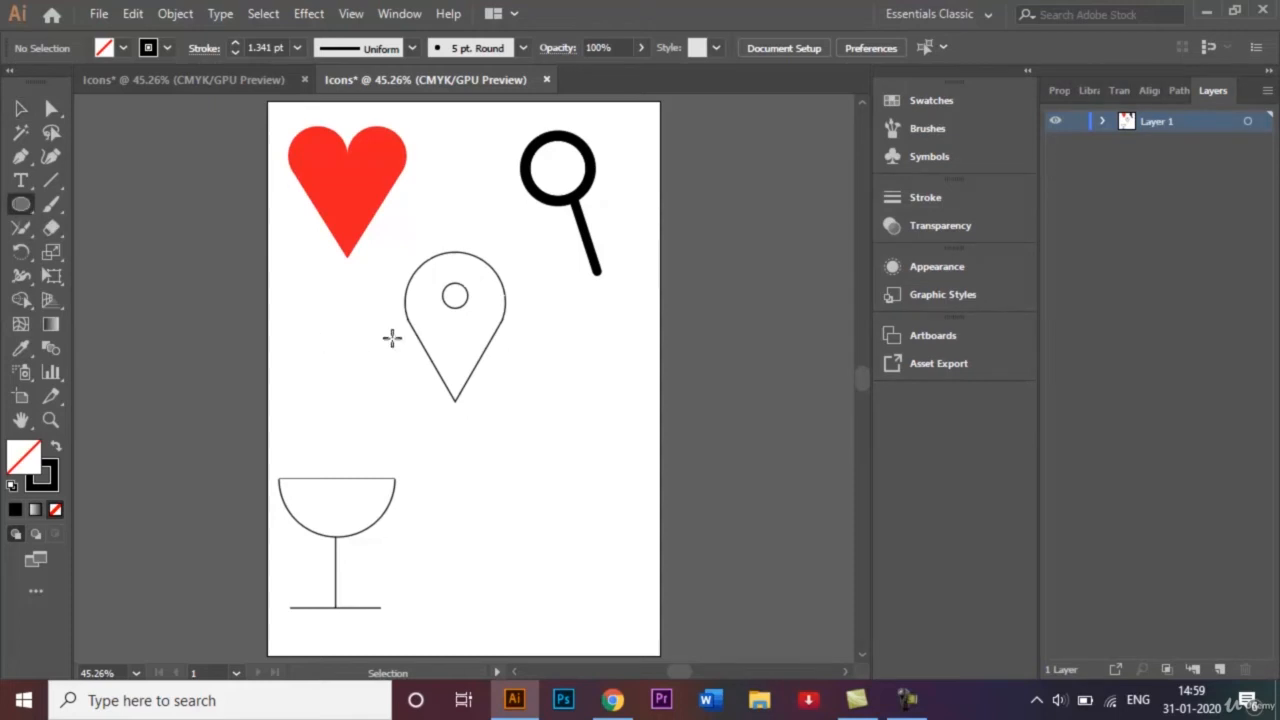
key("ctrl+plus")
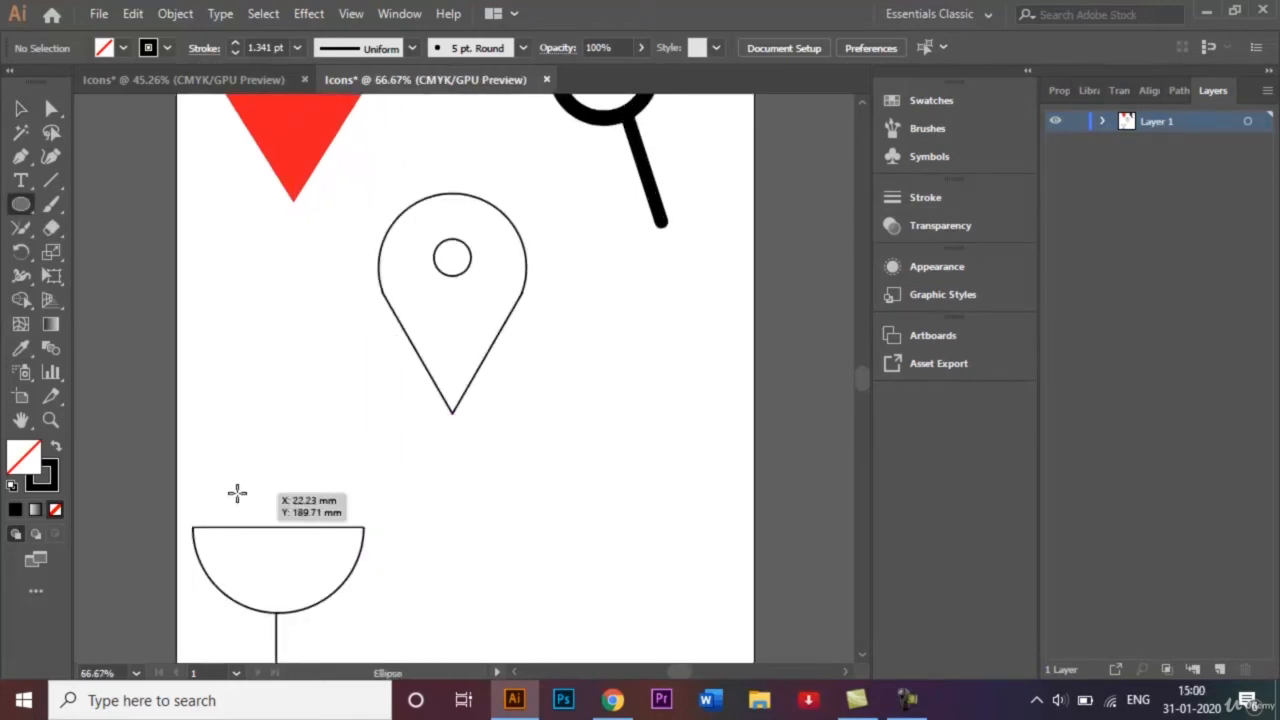
left_click_drag(237, 493, 271, 519)
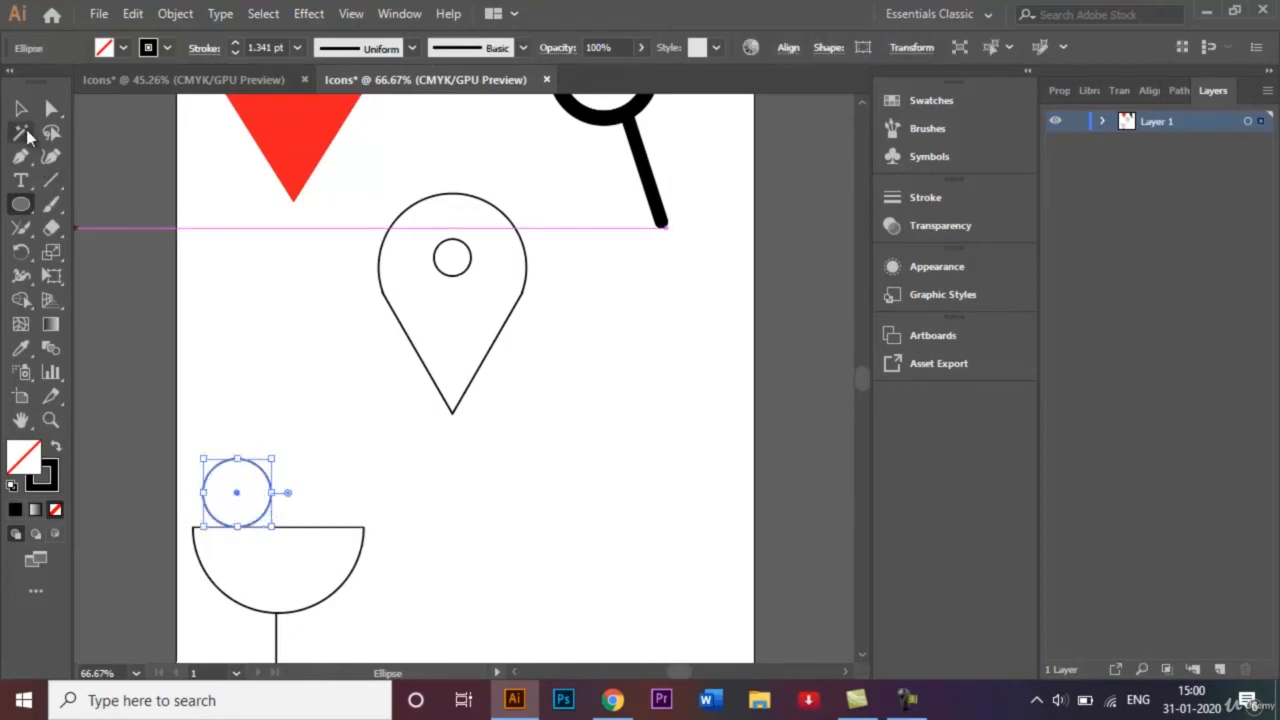
Duplicate the scoop circle to its right so the two touch, and place another copy above, overlapping and centred between them.
left_click(20, 108)
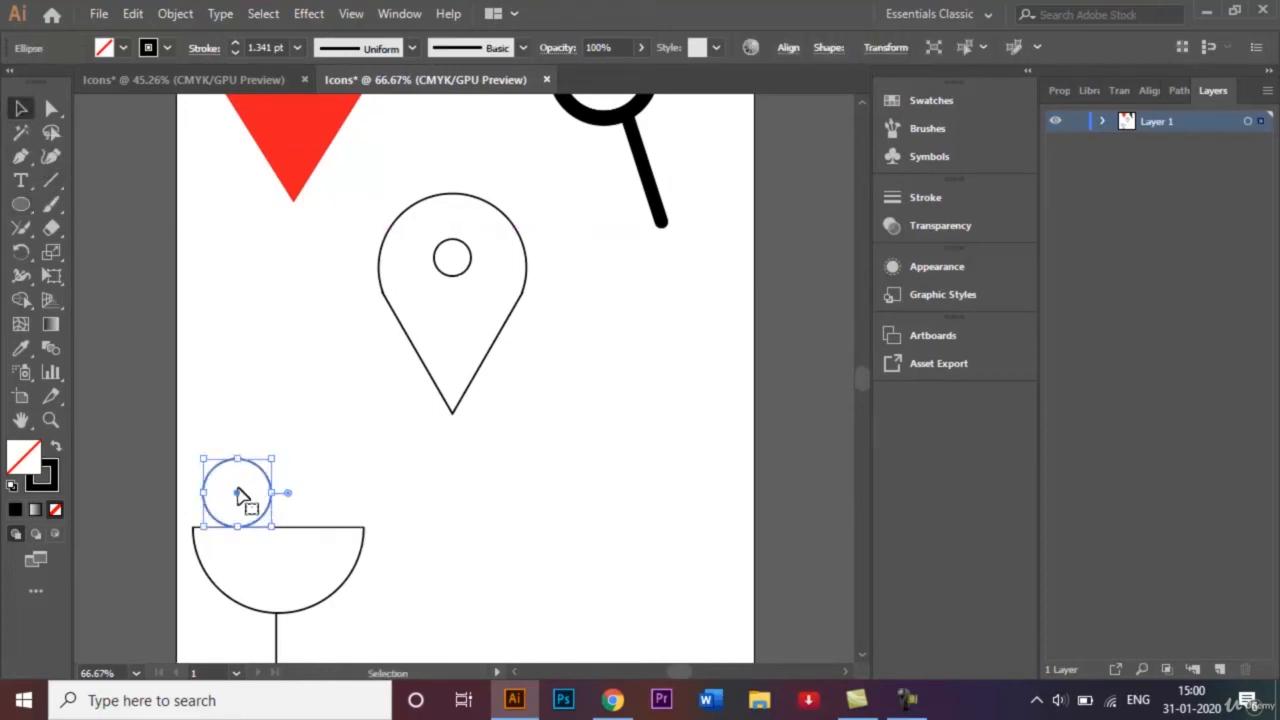
left_click_drag(240, 500, 308, 503)
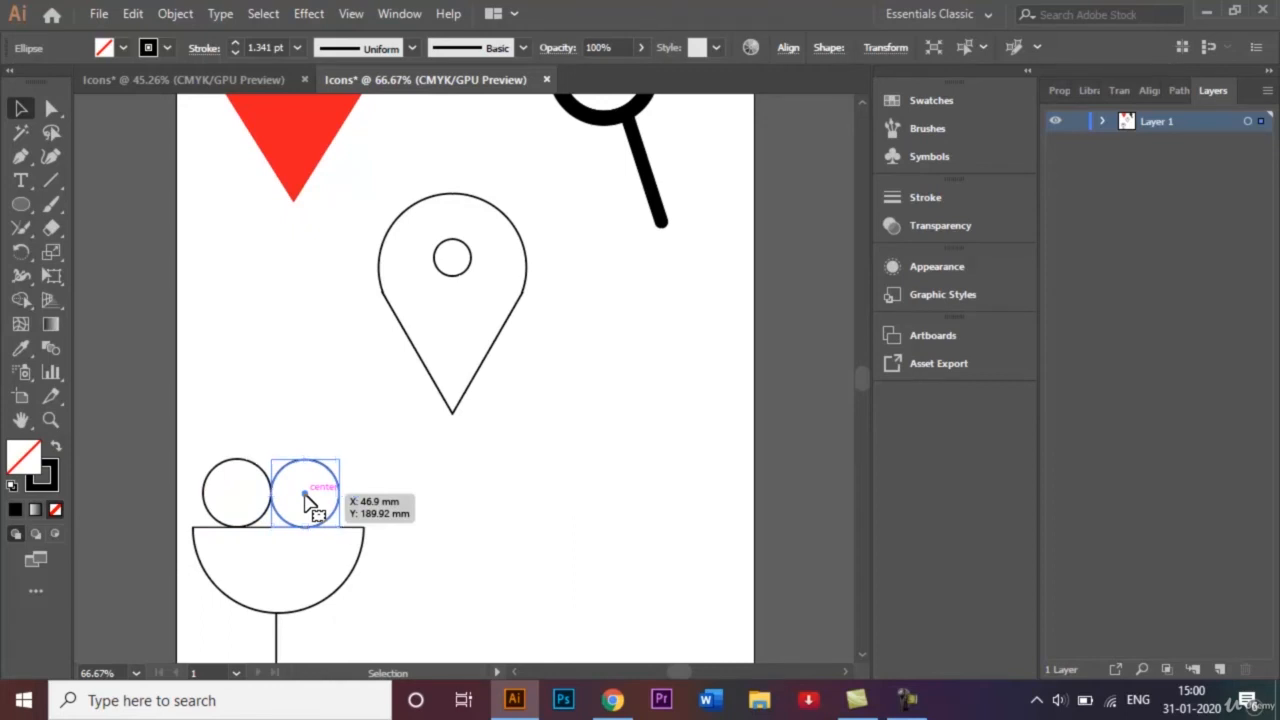
left_click_drag(307, 503, 271, 458)
left_click(350, 428)
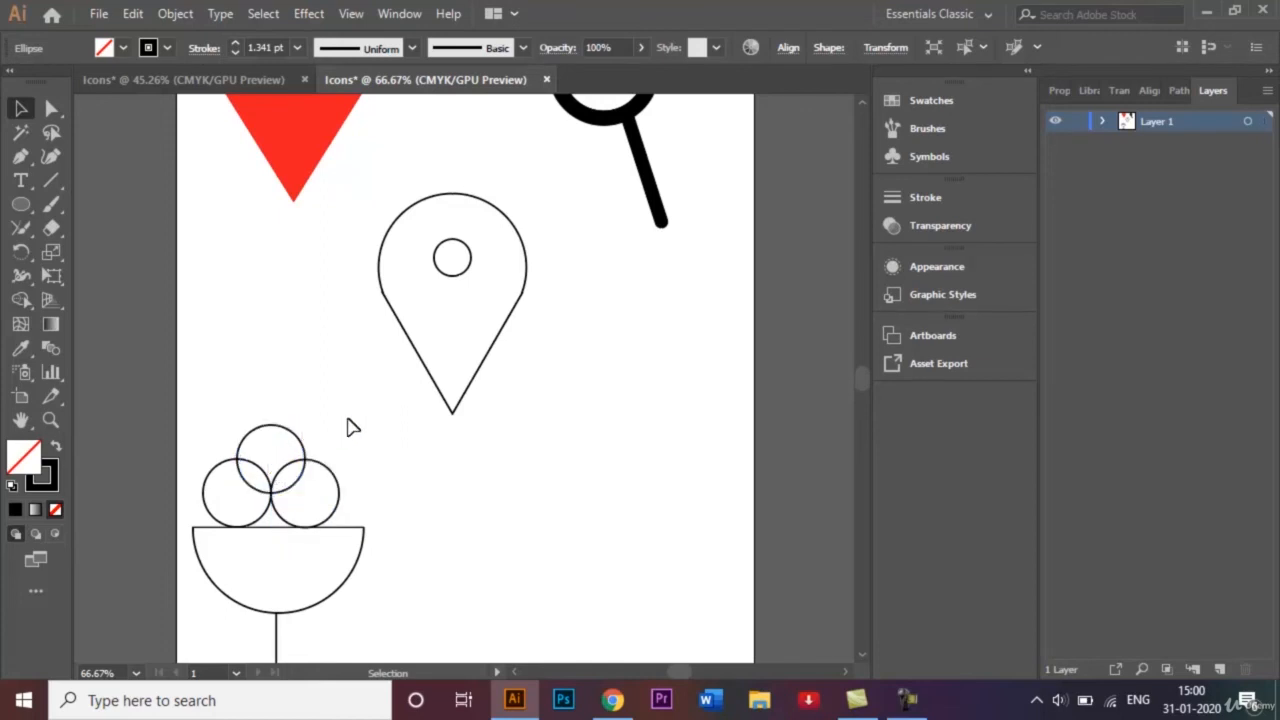
Draw a horizontal line across the lower part of the two bottom scoops, extending past them on both sides.
left_click_drag(195, 408, 366, 509)
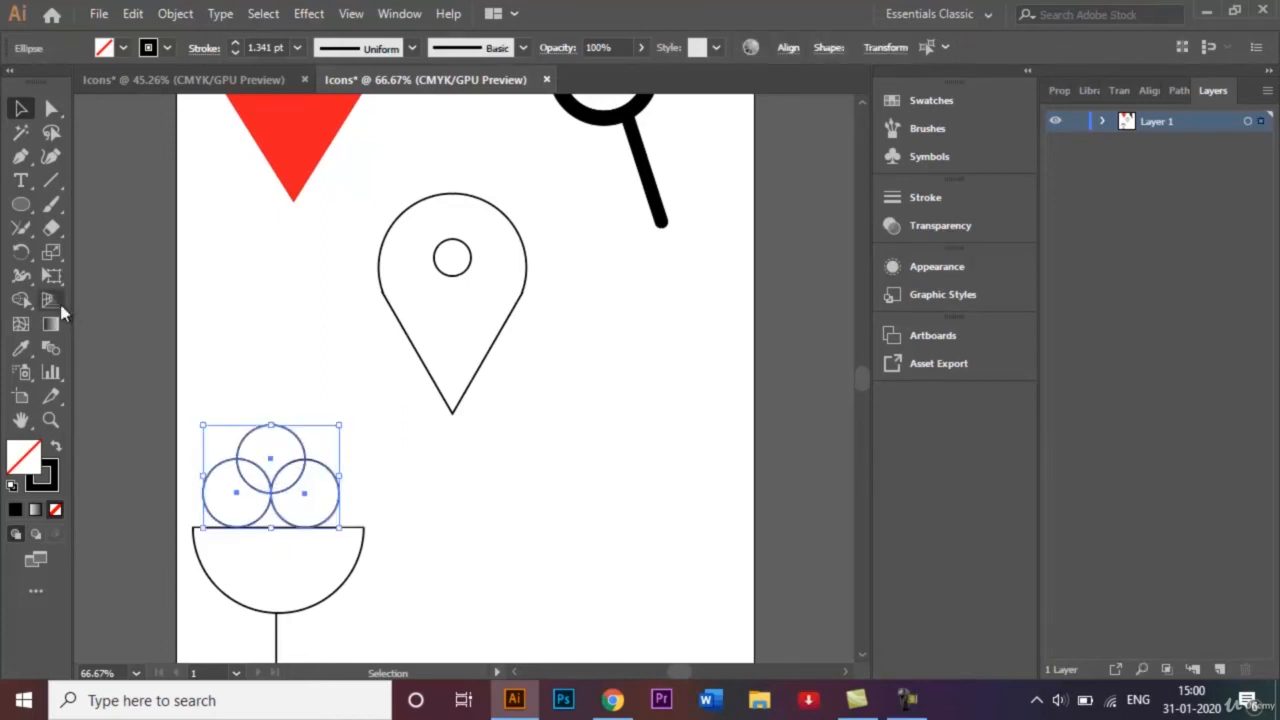
left_click(228, 266)
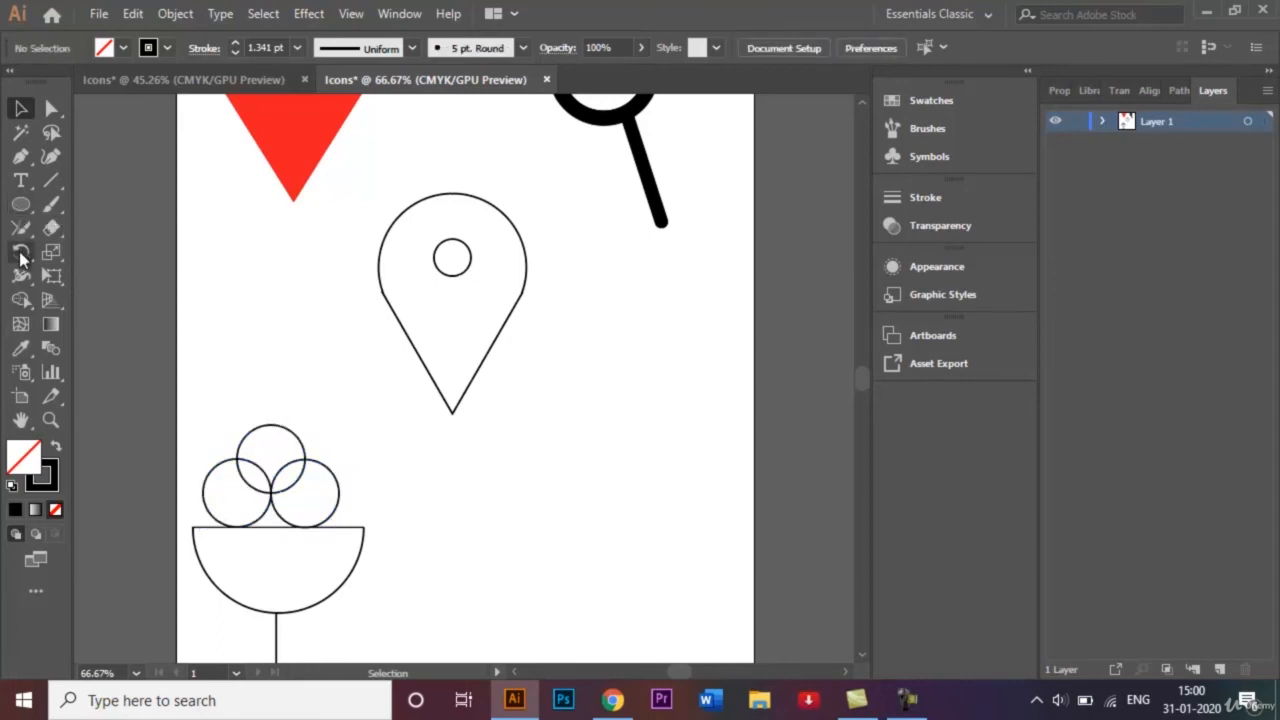
left_click(53, 184)
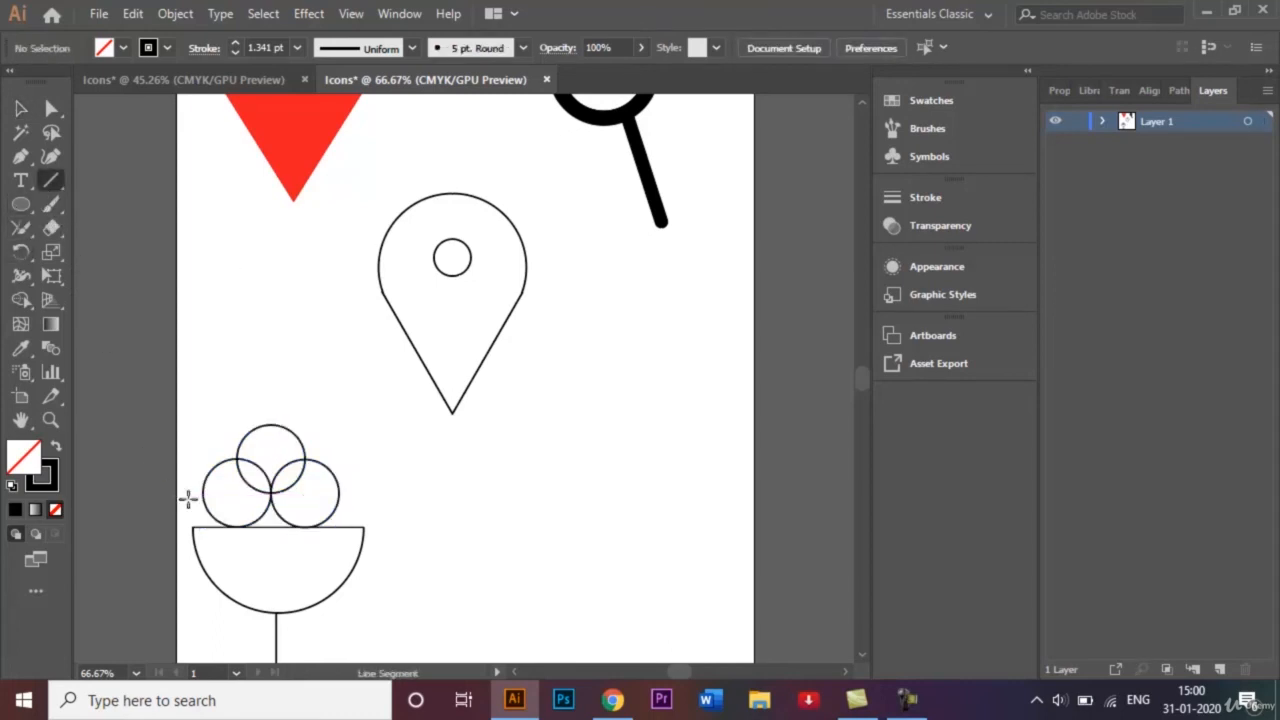
left_click_drag(198, 504, 353, 503)
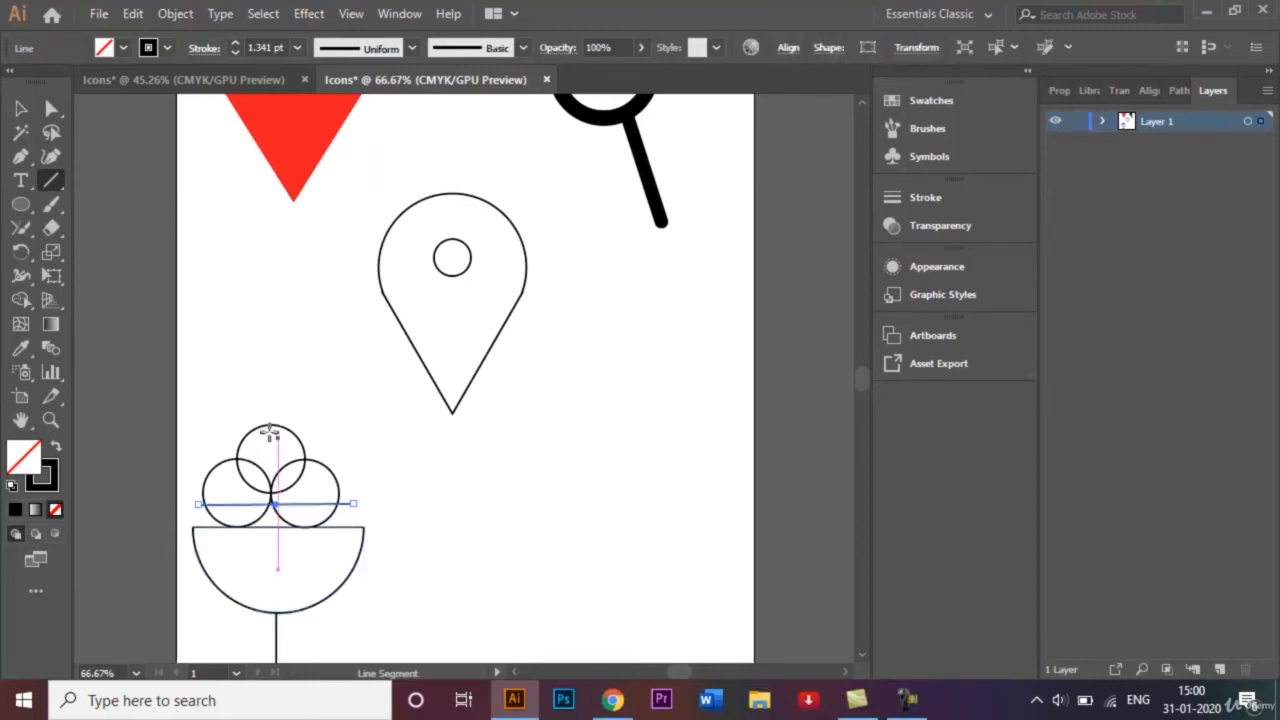
Select the scoops and the line and use Shape Builder to remove the parts below the line, the overlapping arcs and the protruding line ends.
left_click(21, 111)
left_click_drag(216, 426, 351, 524)
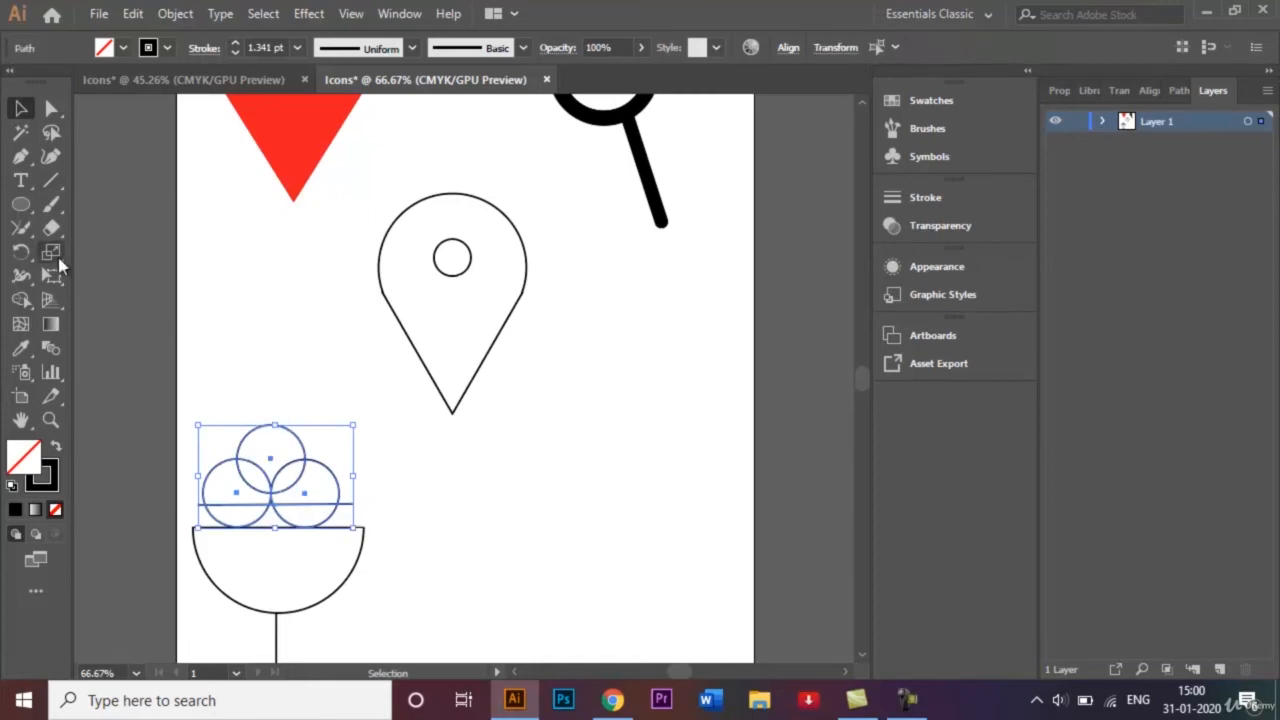
left_click(21, 299)
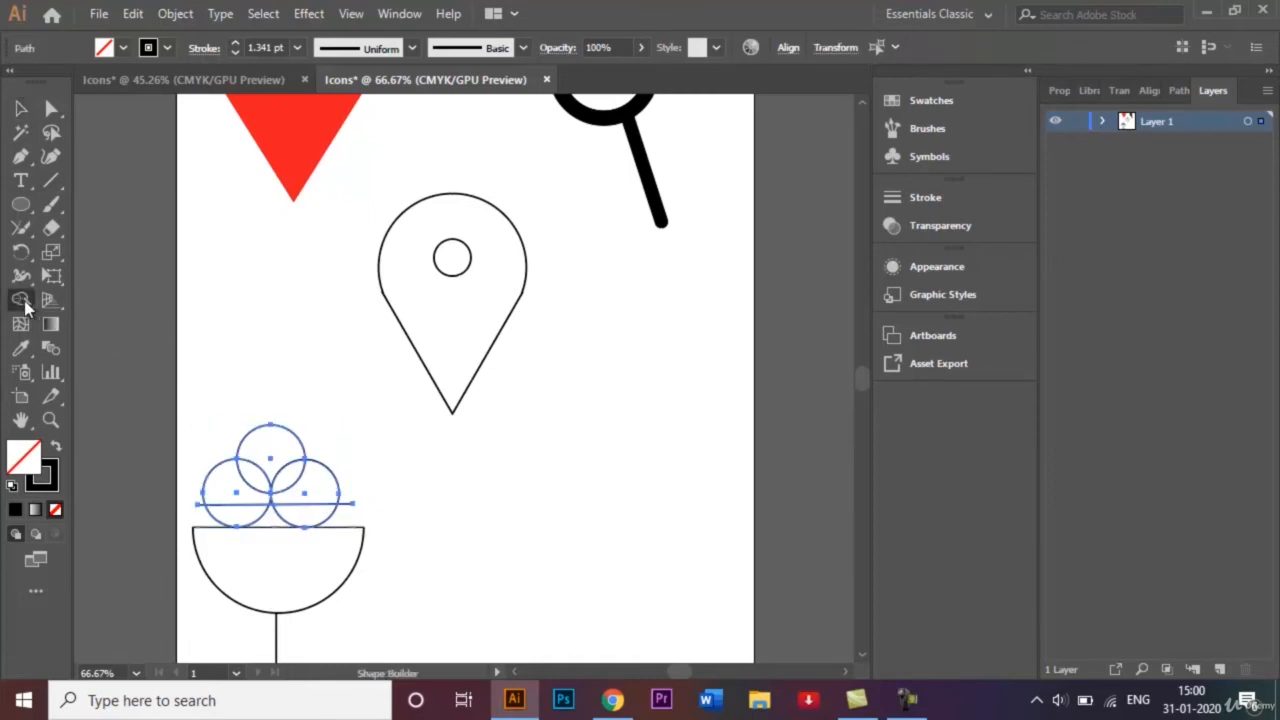
left_click(228, 518, "alt")
left_click(309, 521, "alt")
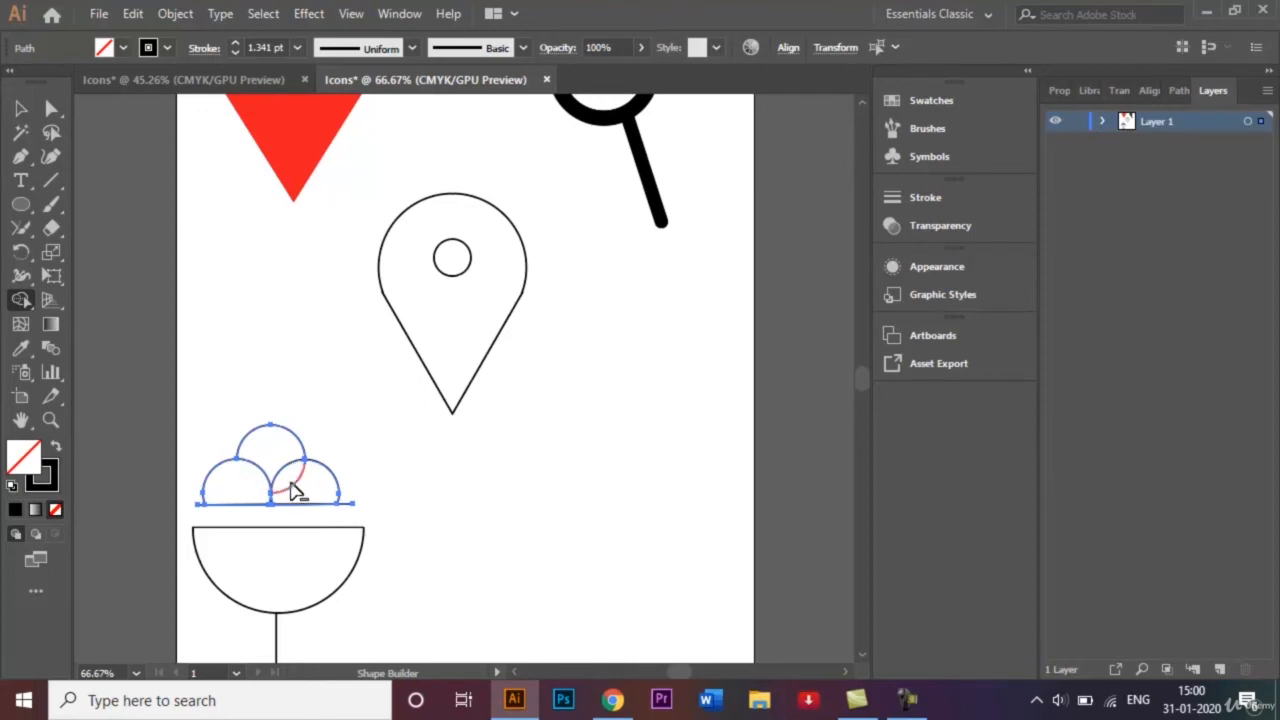
left_click(294, 490, "alt")
key("ctrl+z")
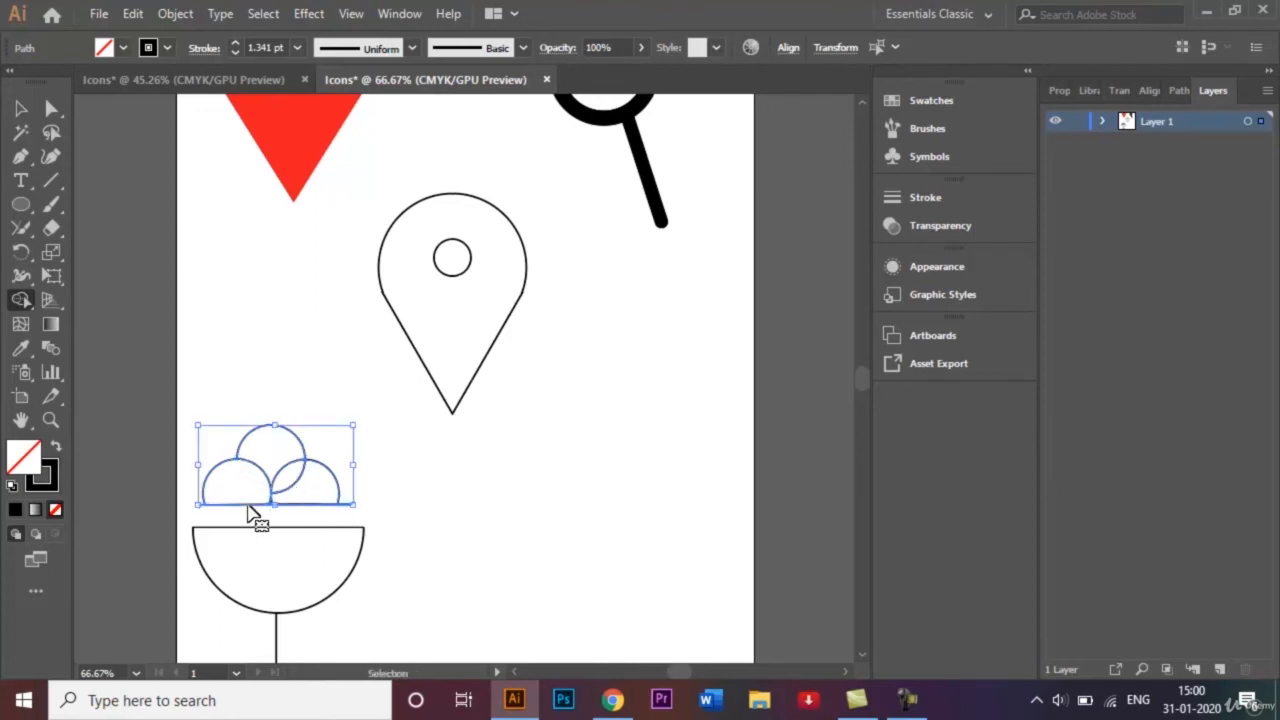
left_click(285, 480, "alt")
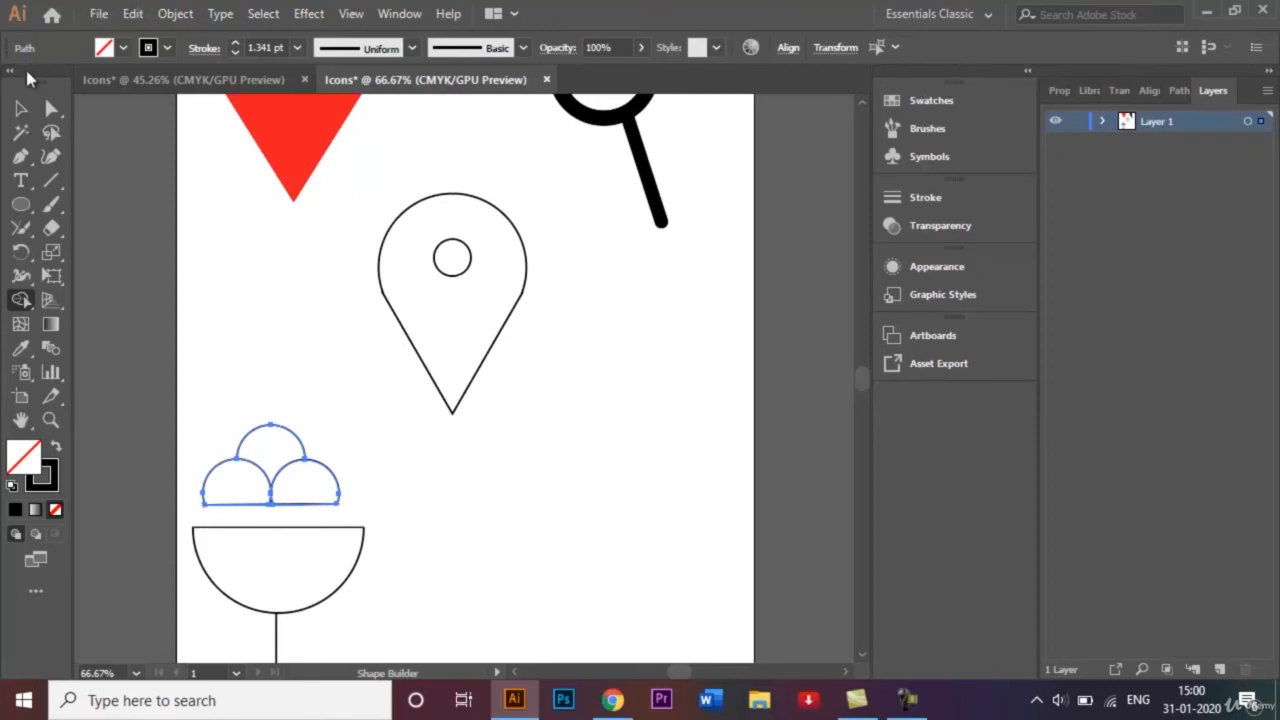
Pull the leftover line pieces off the scoops and delete them, and move the three scoops down onto the bowl's rim, centred.
left_click(21, 108)
left_click(379, 311)
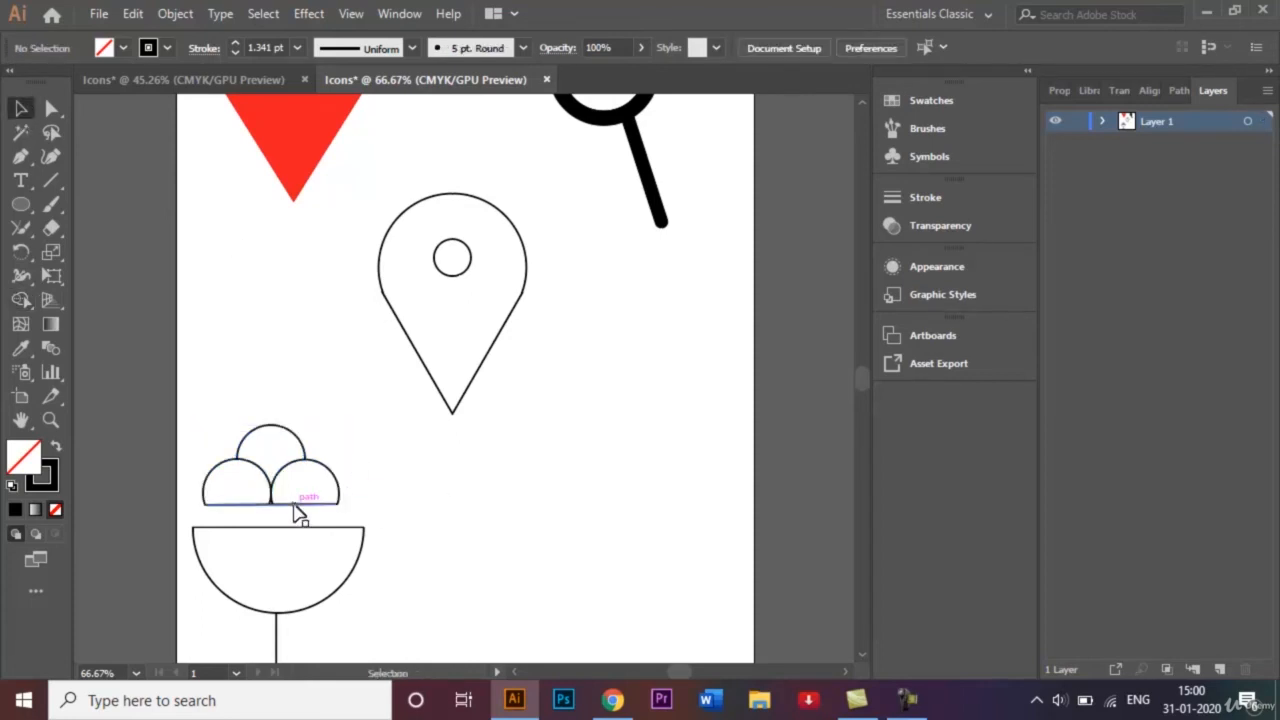
left_click_drag(293, 504, 297, 528)
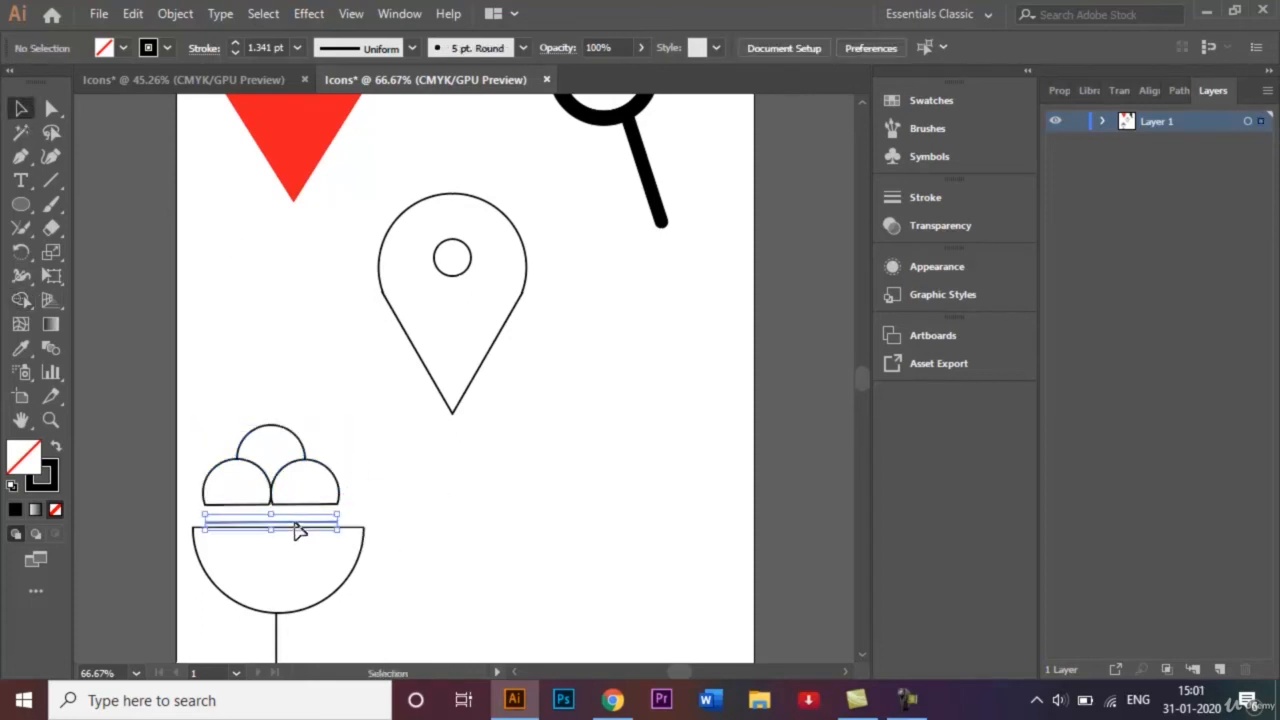
left_click(592, 543)
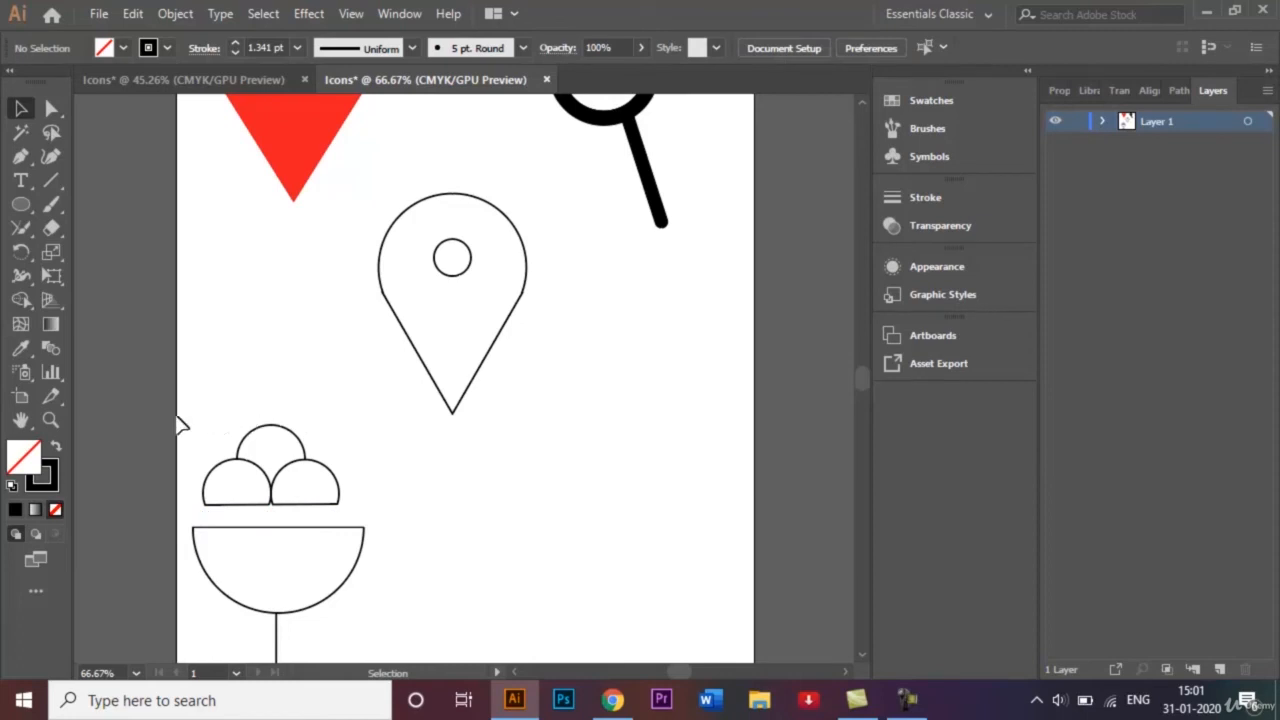
left_click_drag(200, 422, 340, 499)
left_click(421, 506)
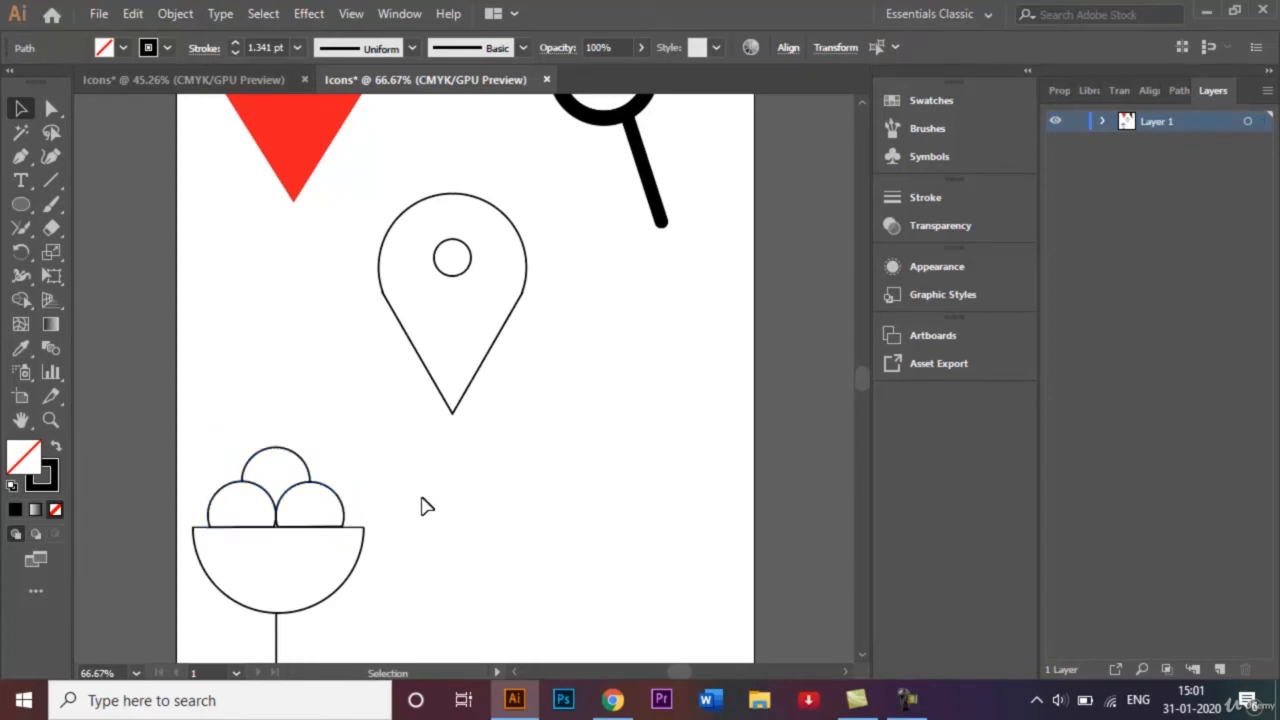
Draw a short slanted line from the upper left down to the left scoop as the spoon handle, and deselect it.
left_click(51, 180)
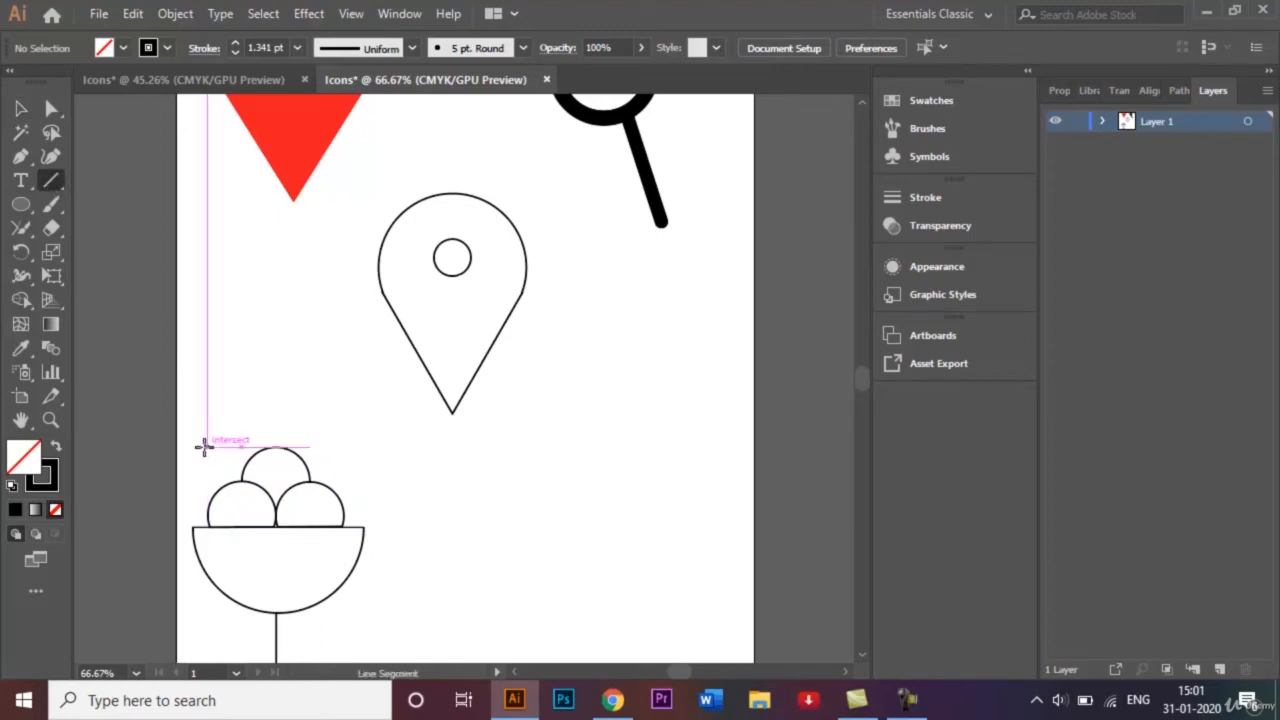
left_click_drag(205, 447, 225, 485)
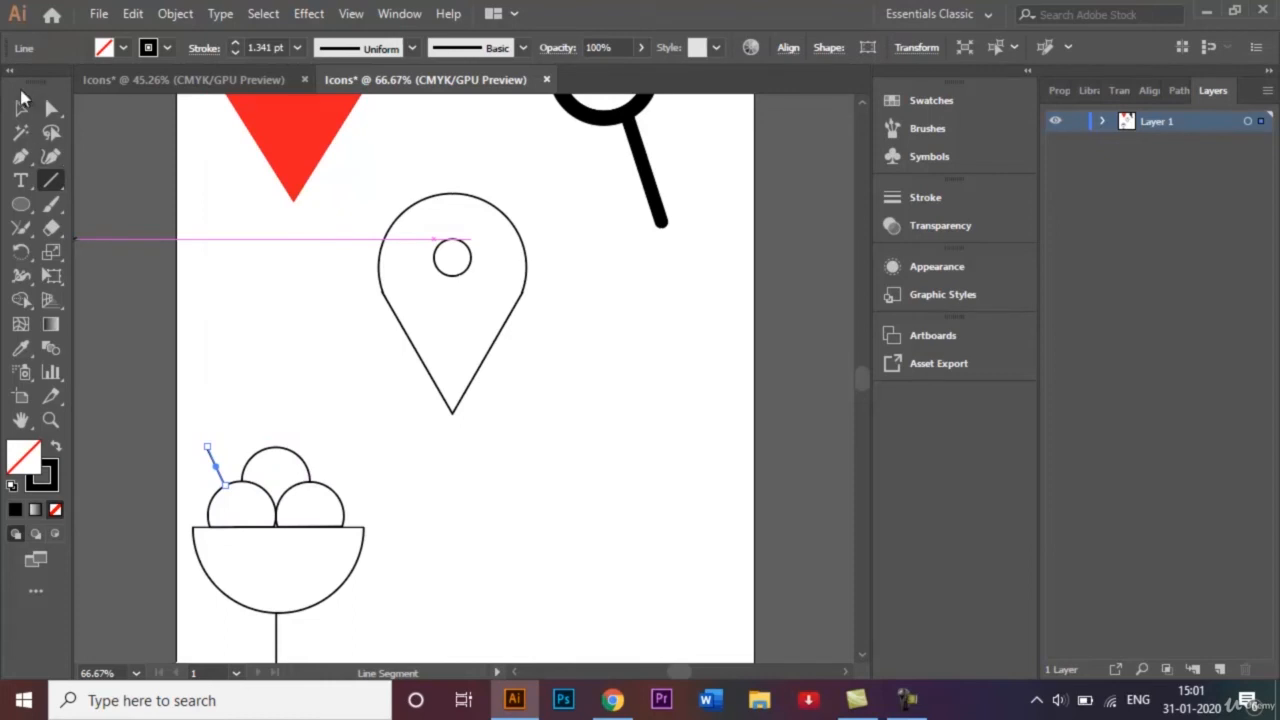
left_click(22, 108)
left_click(258, 309)
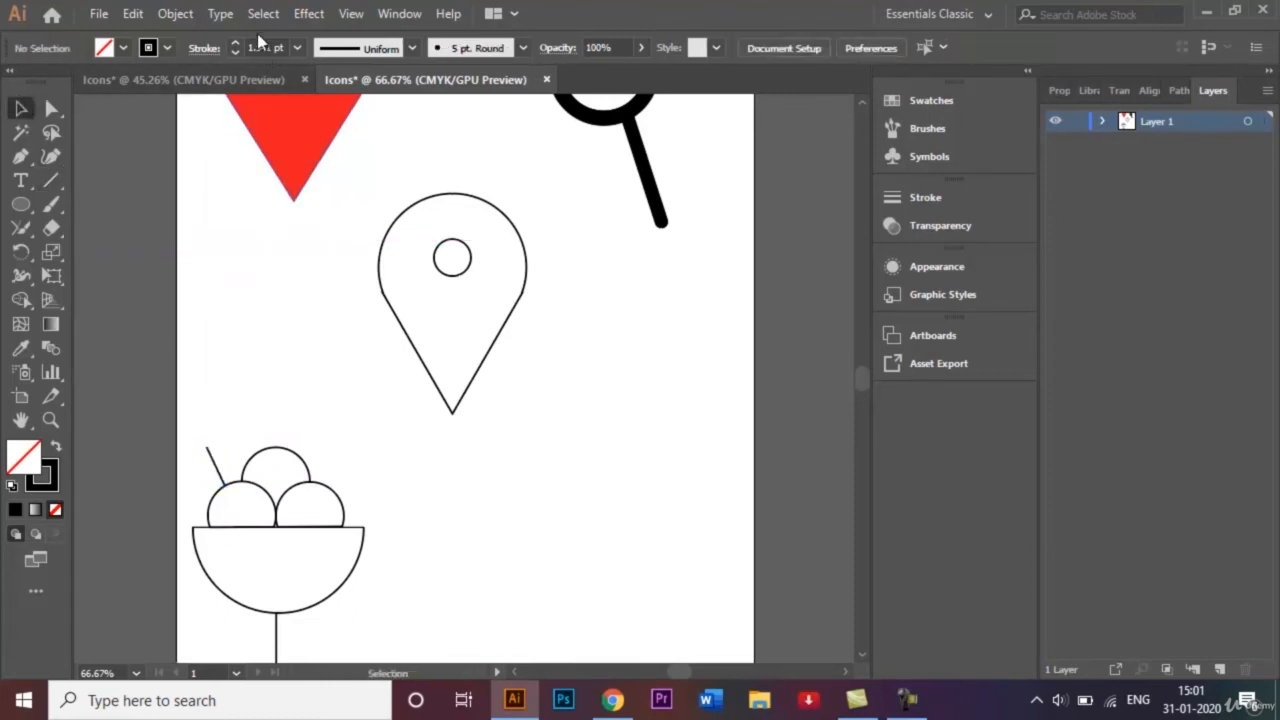
Consult the finished icons document for the next icon and draw a 45 mm circle in the lower right of the working page.
left_click(258, 77)
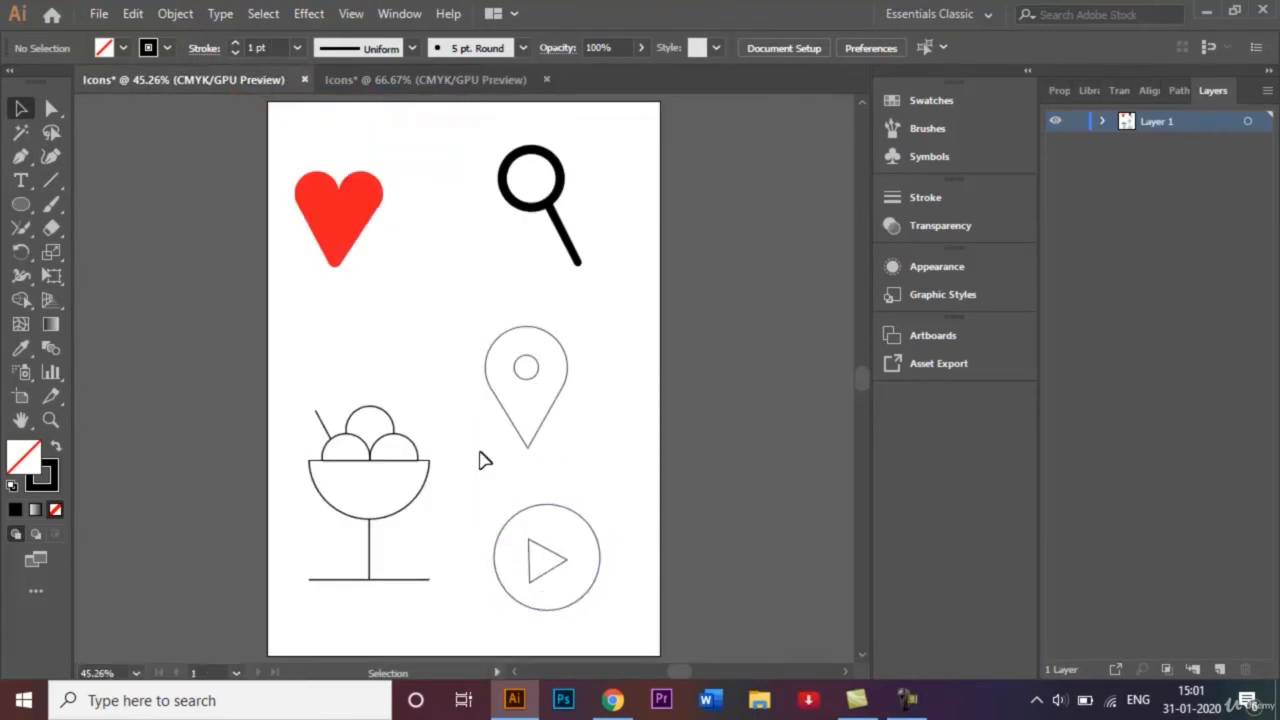
left_click(399, 79)
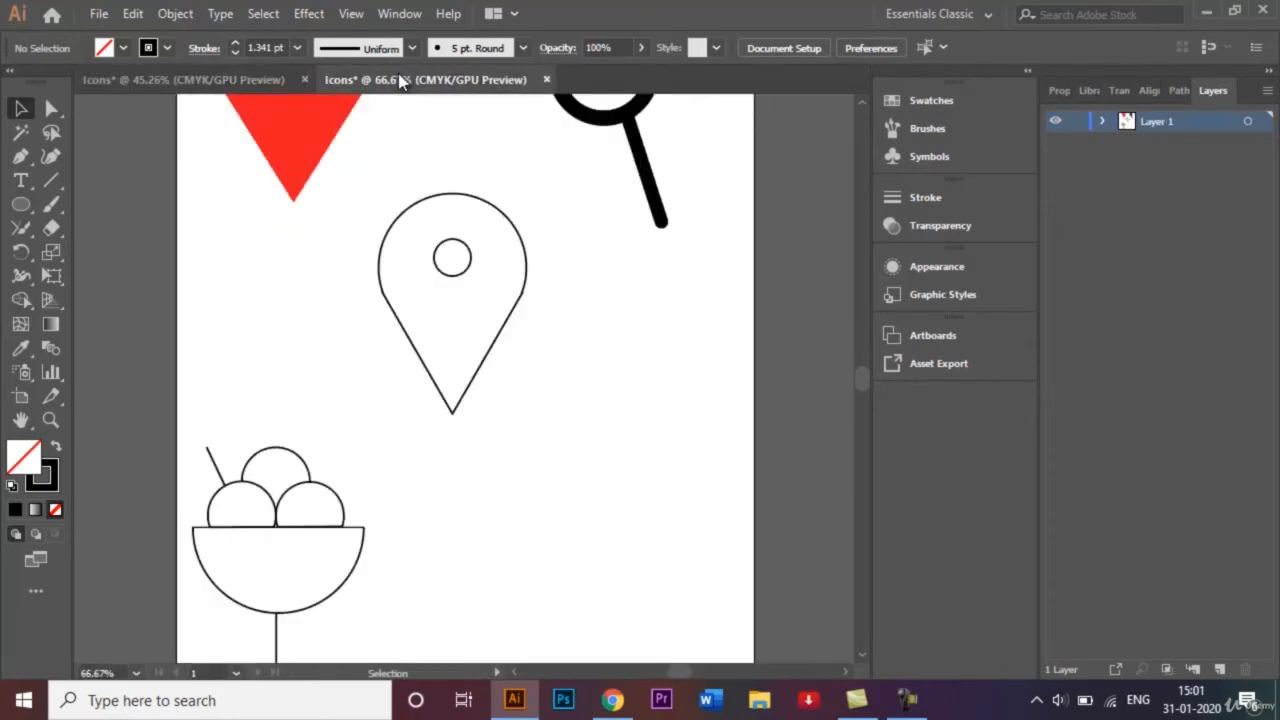
left_click(21, 206)
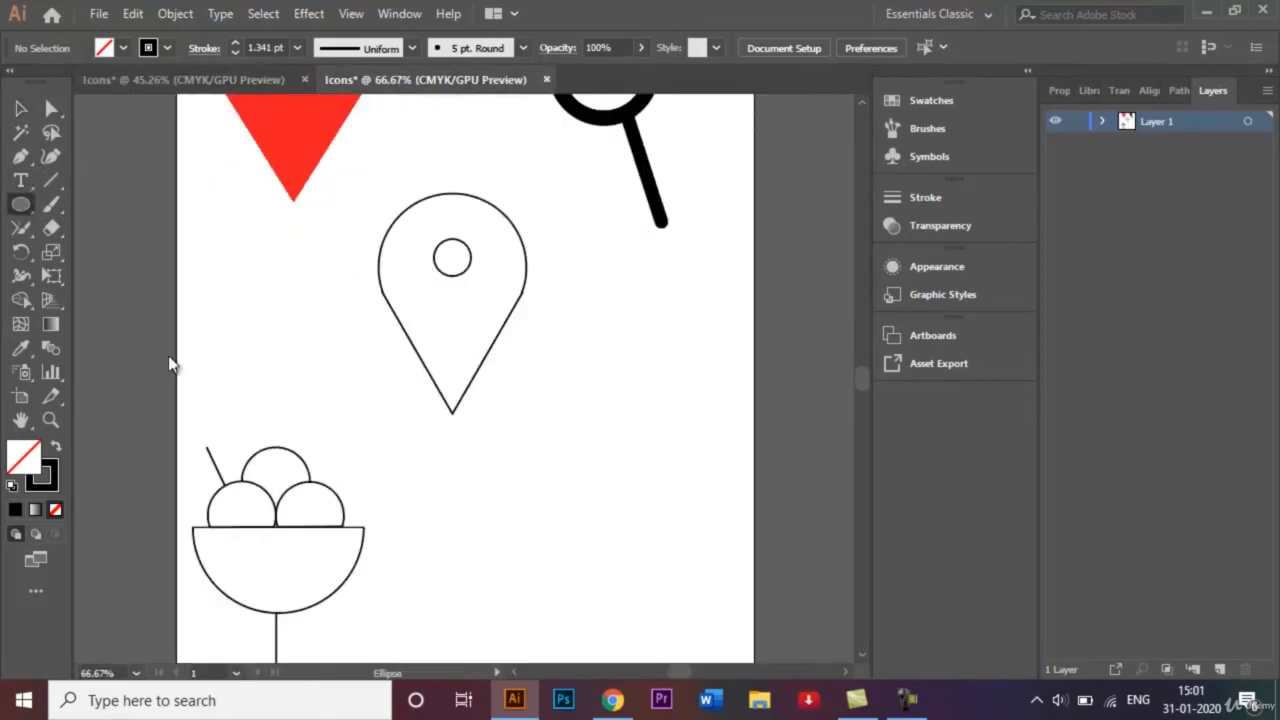
left_click(594, 538)
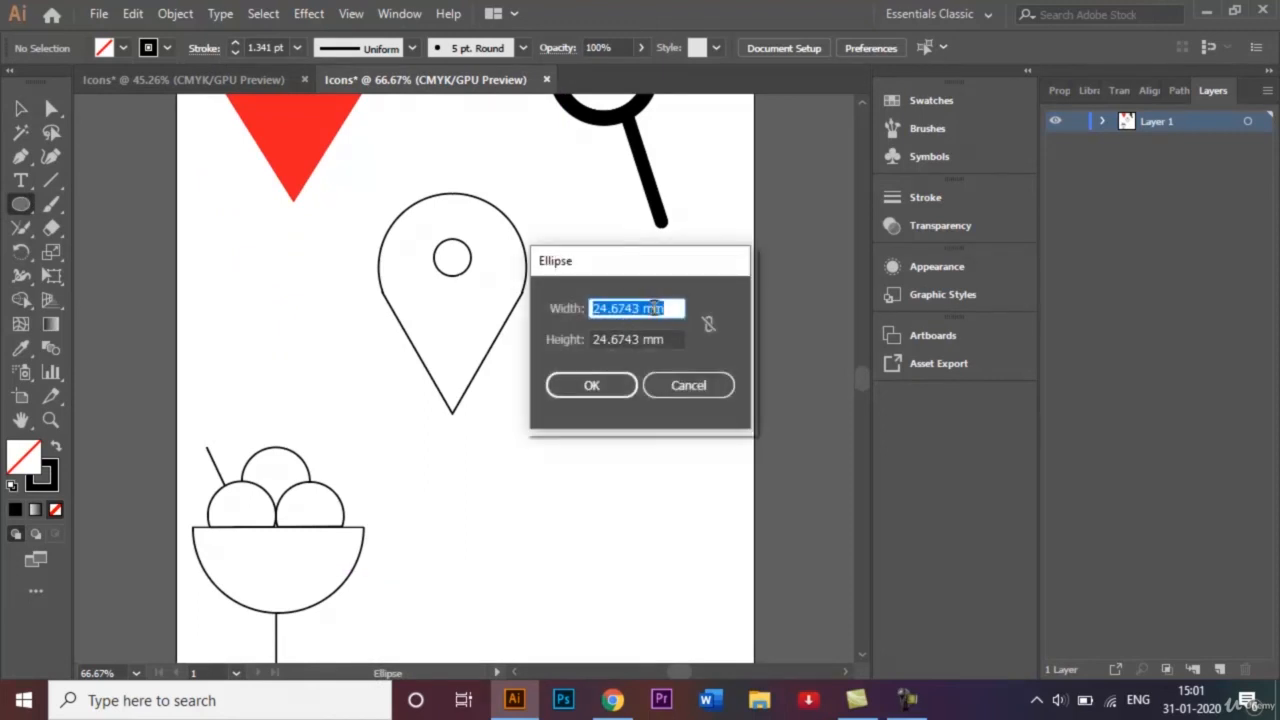
key("BackSpace")
type("45")
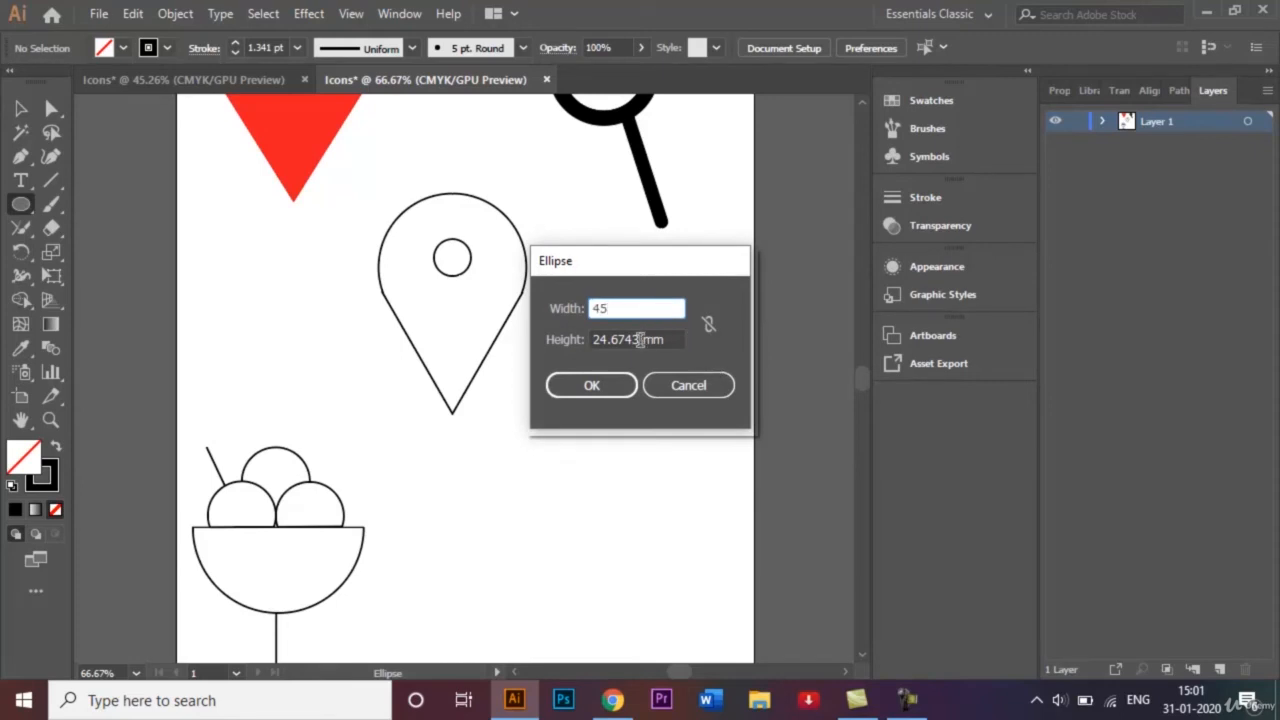
left_click(640, 340)
type("2")
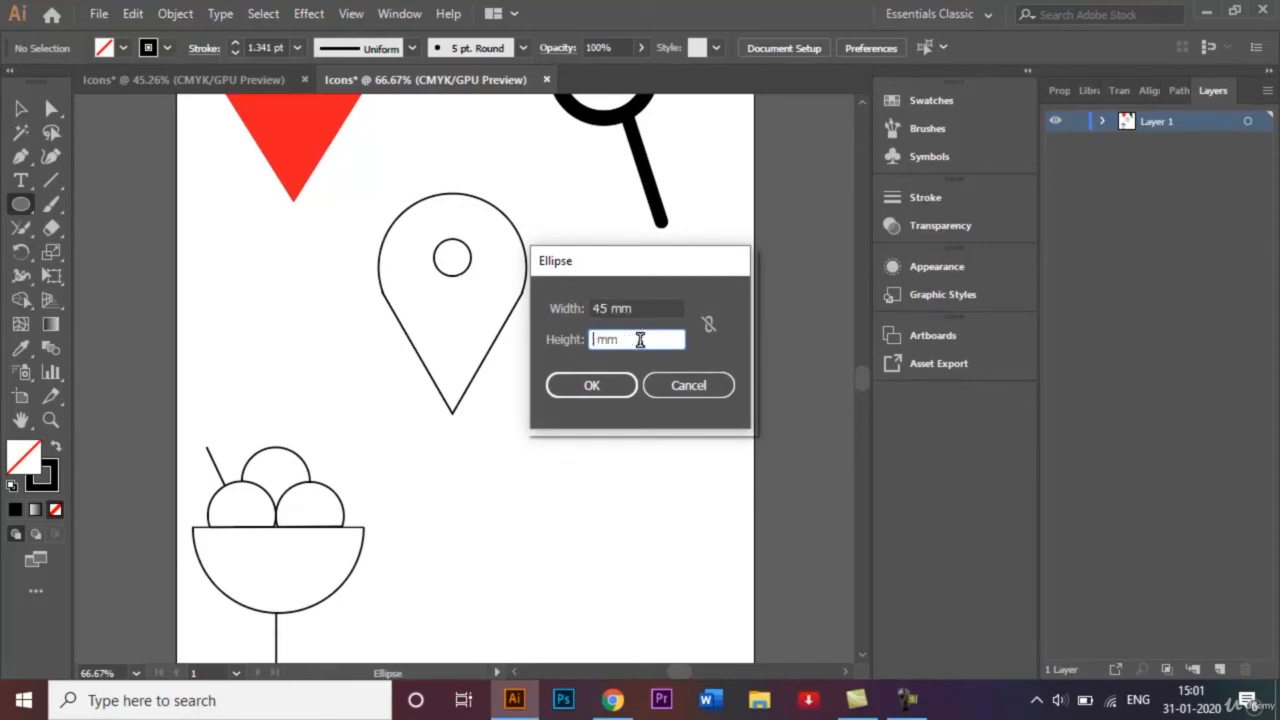
key("Return")
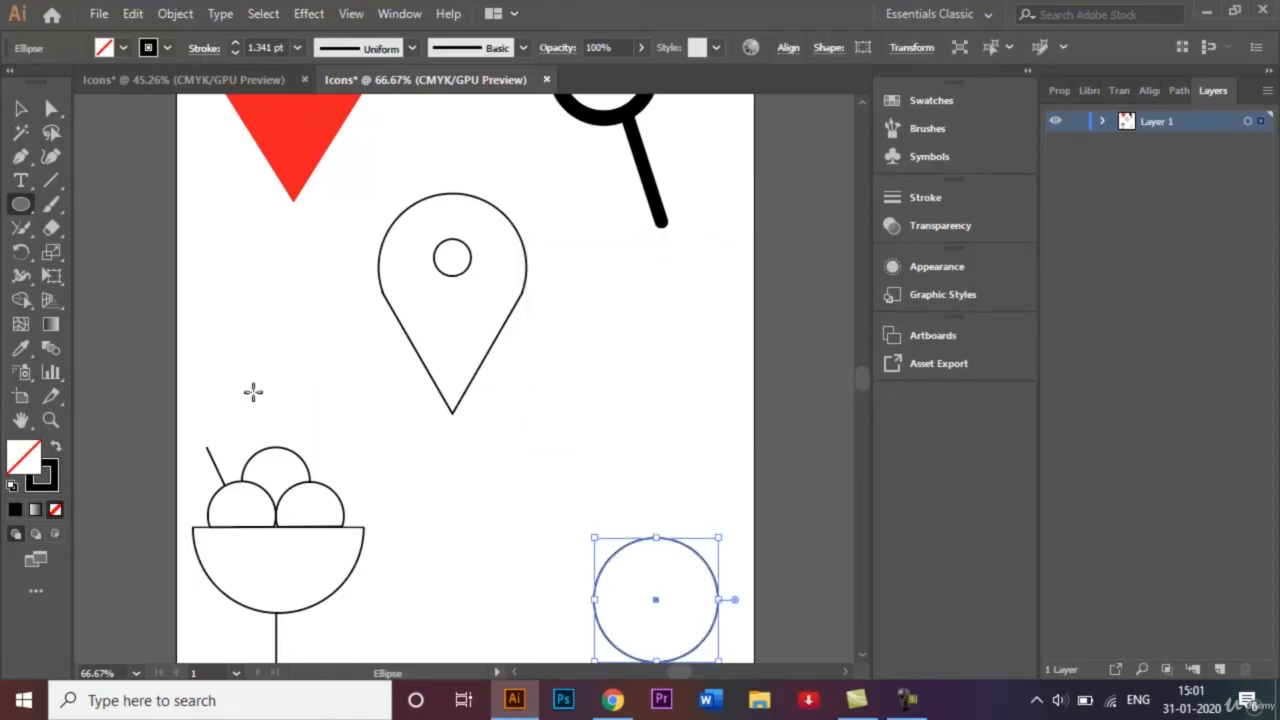
Move the new circle up and to the left, away from the page's lower right corner, and deselect it.
left_click(21, 108)
key("Return")
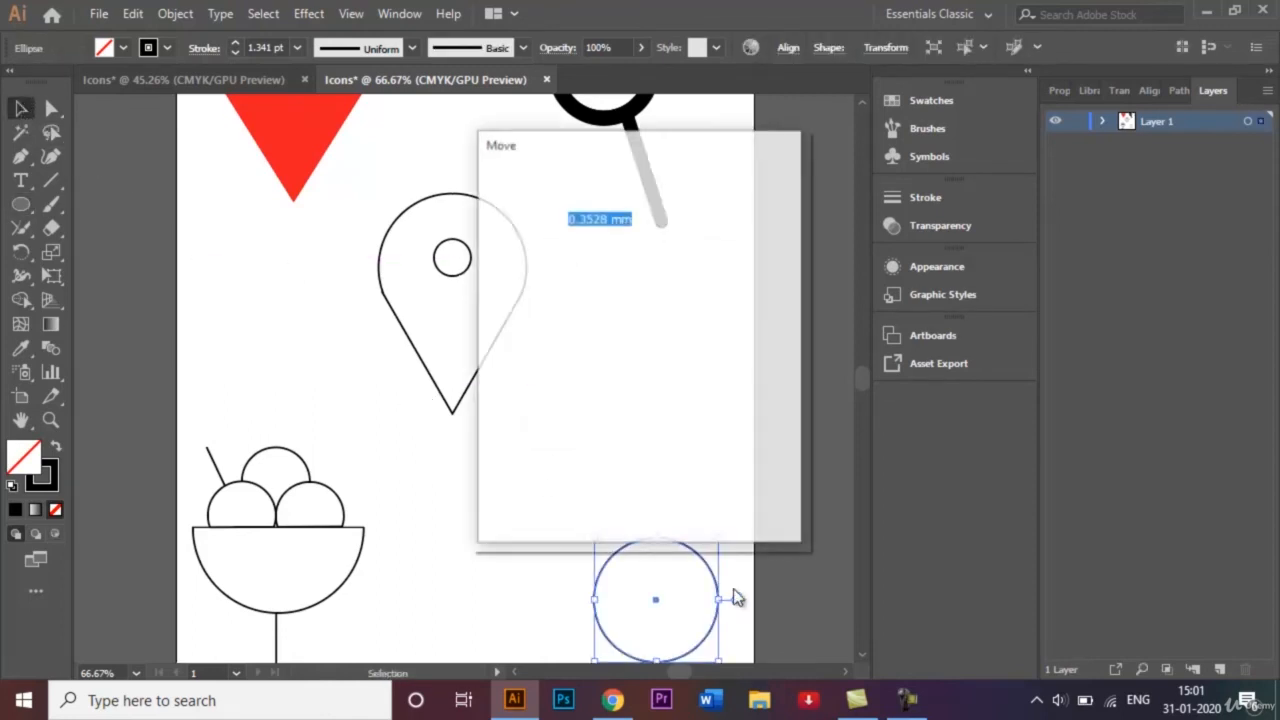
left_click(737, 508)
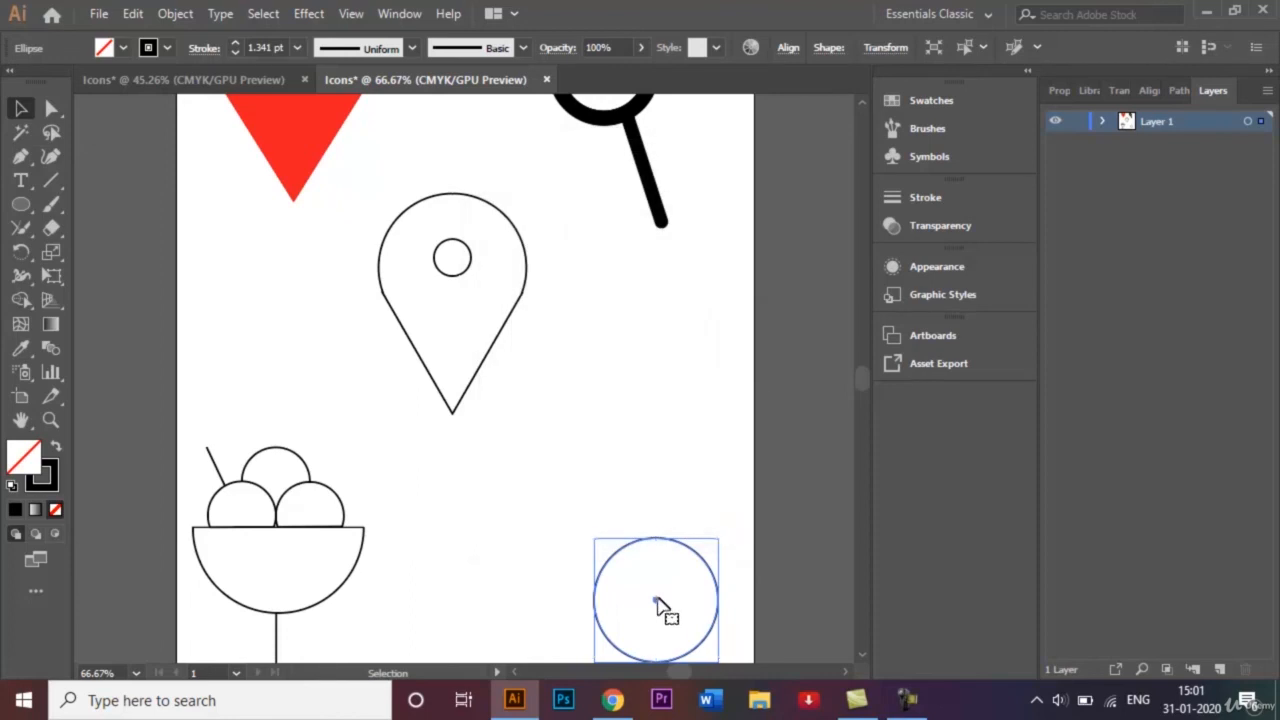
left_click_drag(662, 609, 625, 552)
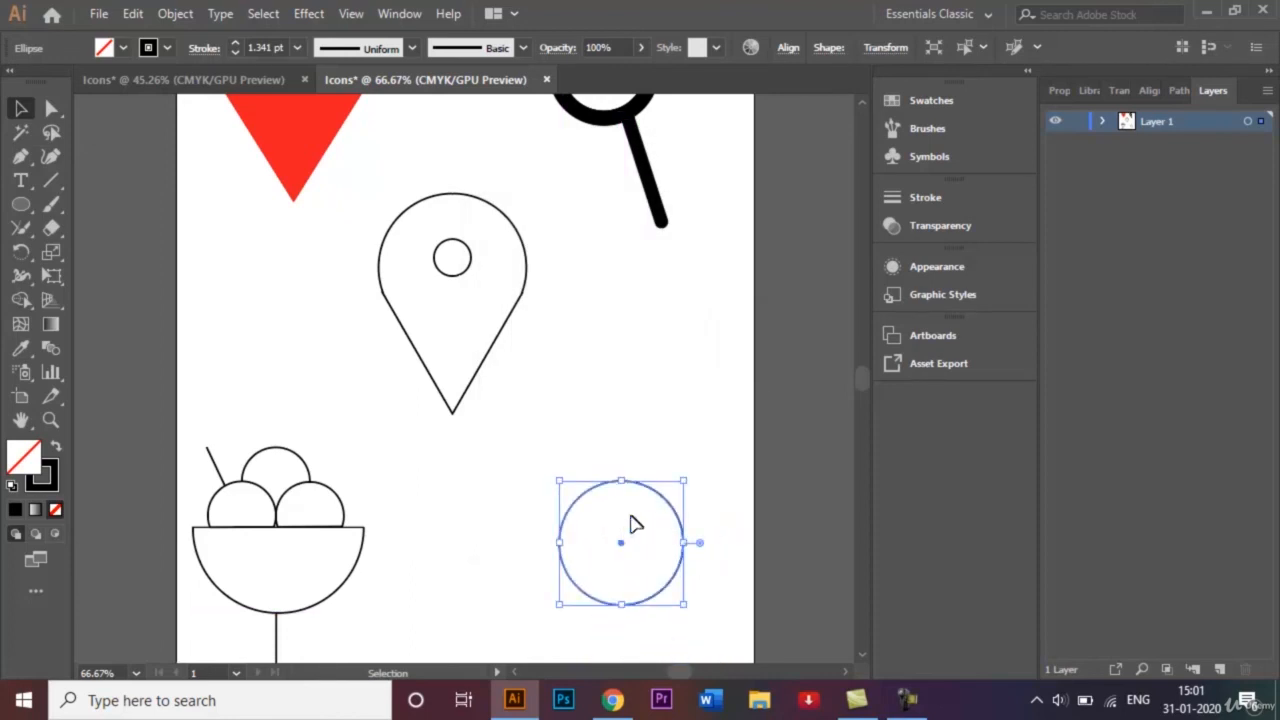
left_click(634, 426)
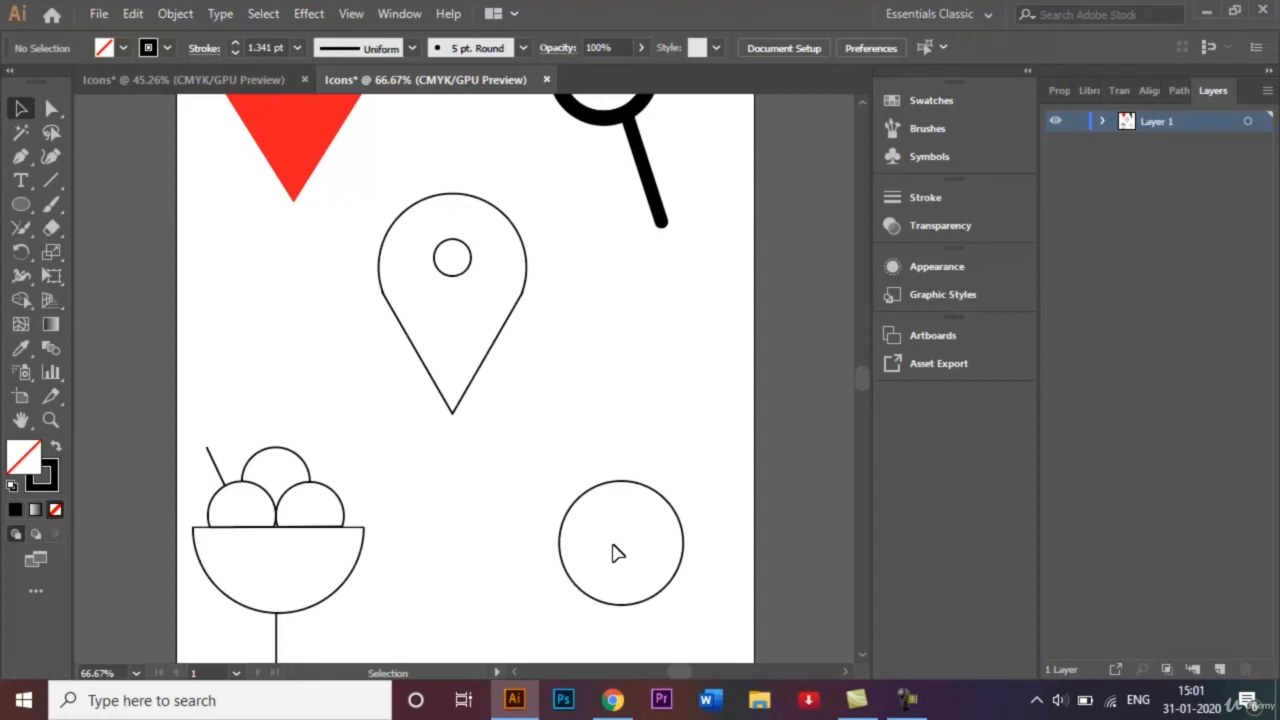
Draw a small triangle inside the circle with the Star tool and rotate it to point right as the play symbol.
left_click(21, 205)
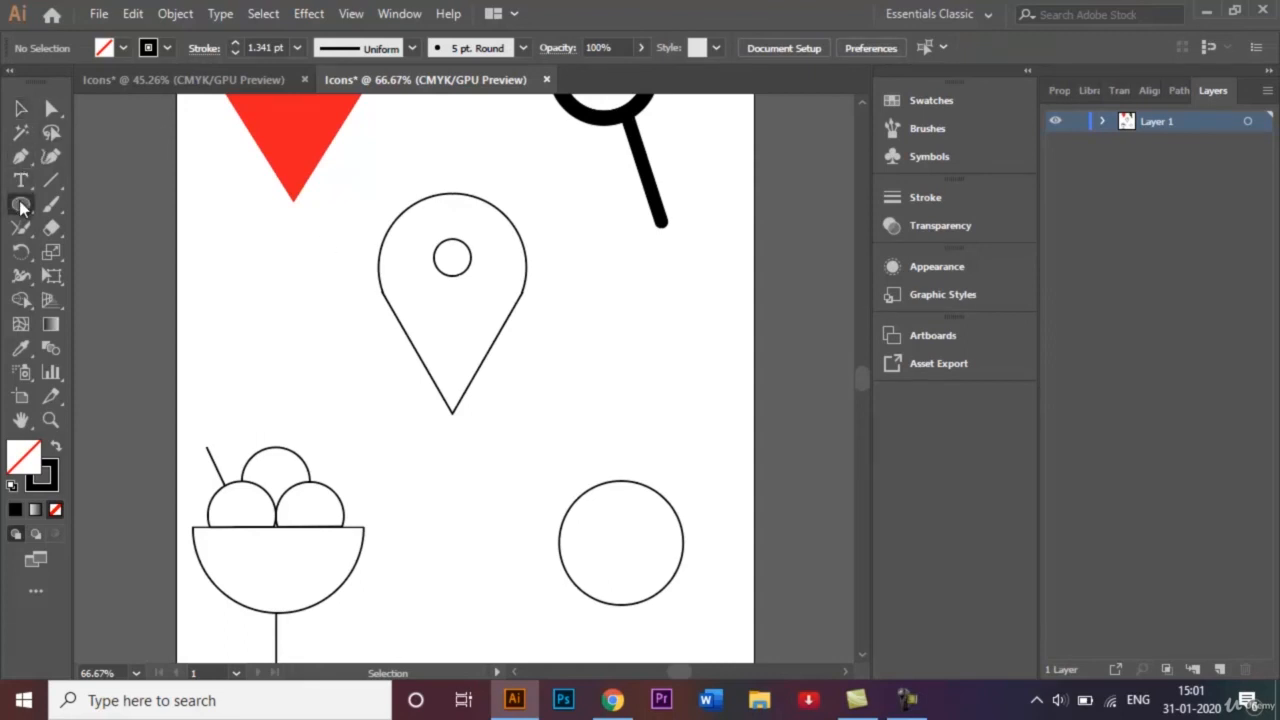
left_click_drag(21, 205, 124, 297)
left_click_drag(617, 545, 640, 561)
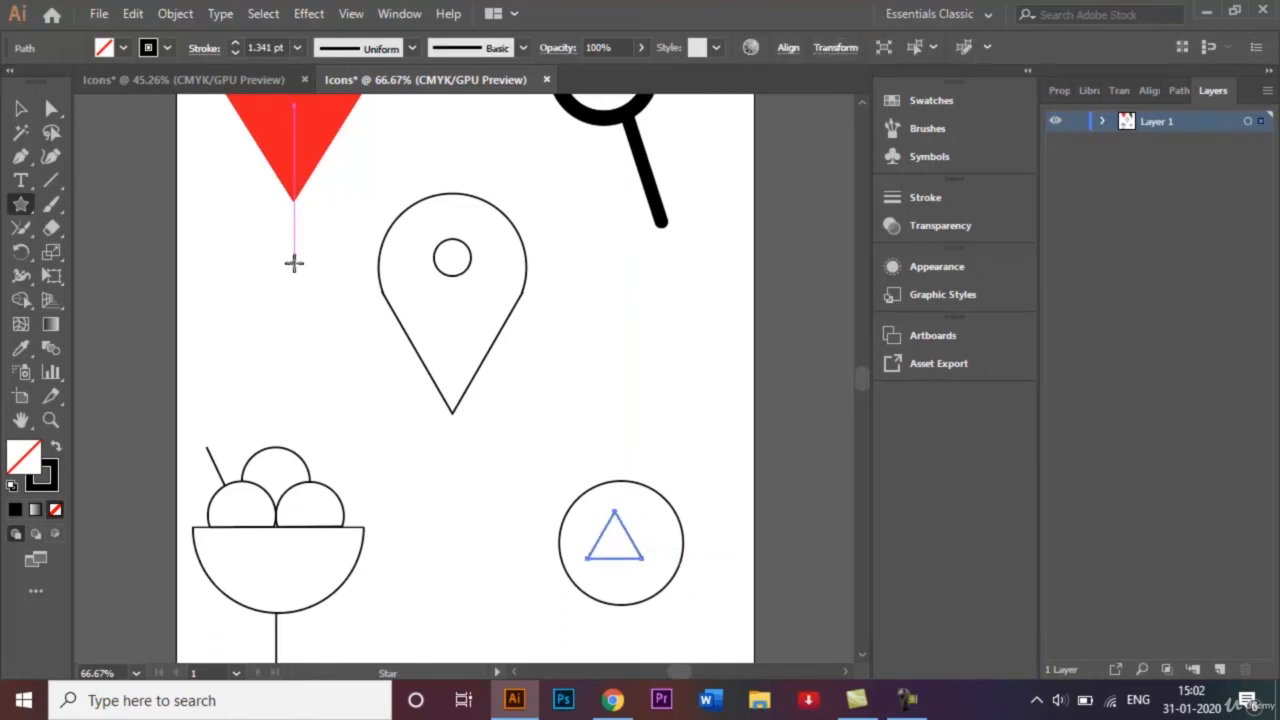
left_click(21, 108)
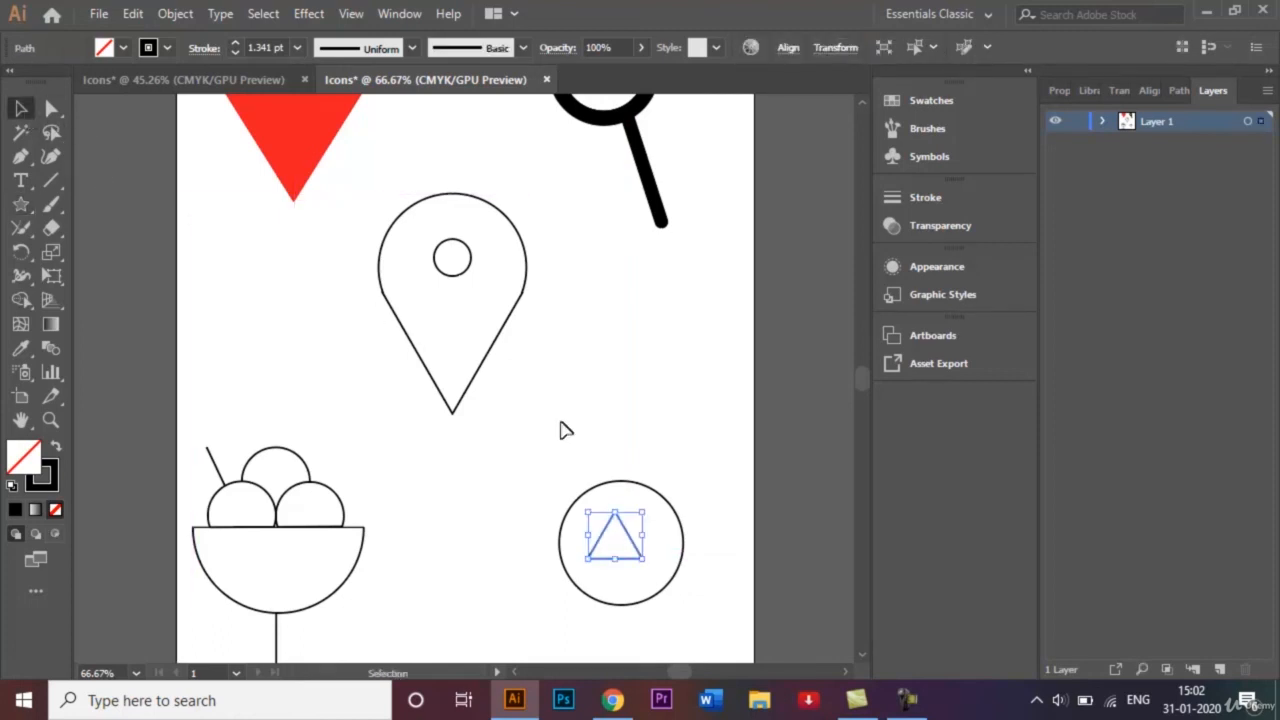
left_click_drag(644, 506, 654, 569)
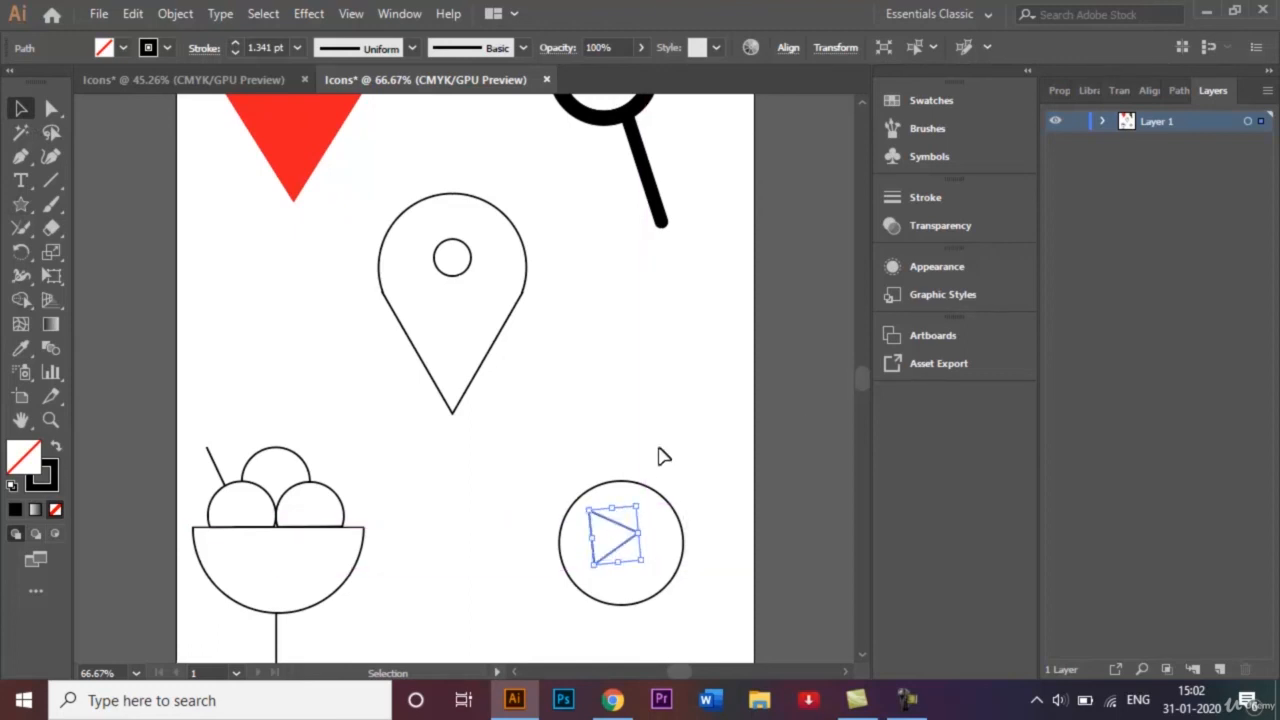
Select the triangle together with its circle, align their horizontal centres, and deselect them.
left_click(617, 486, "shift")
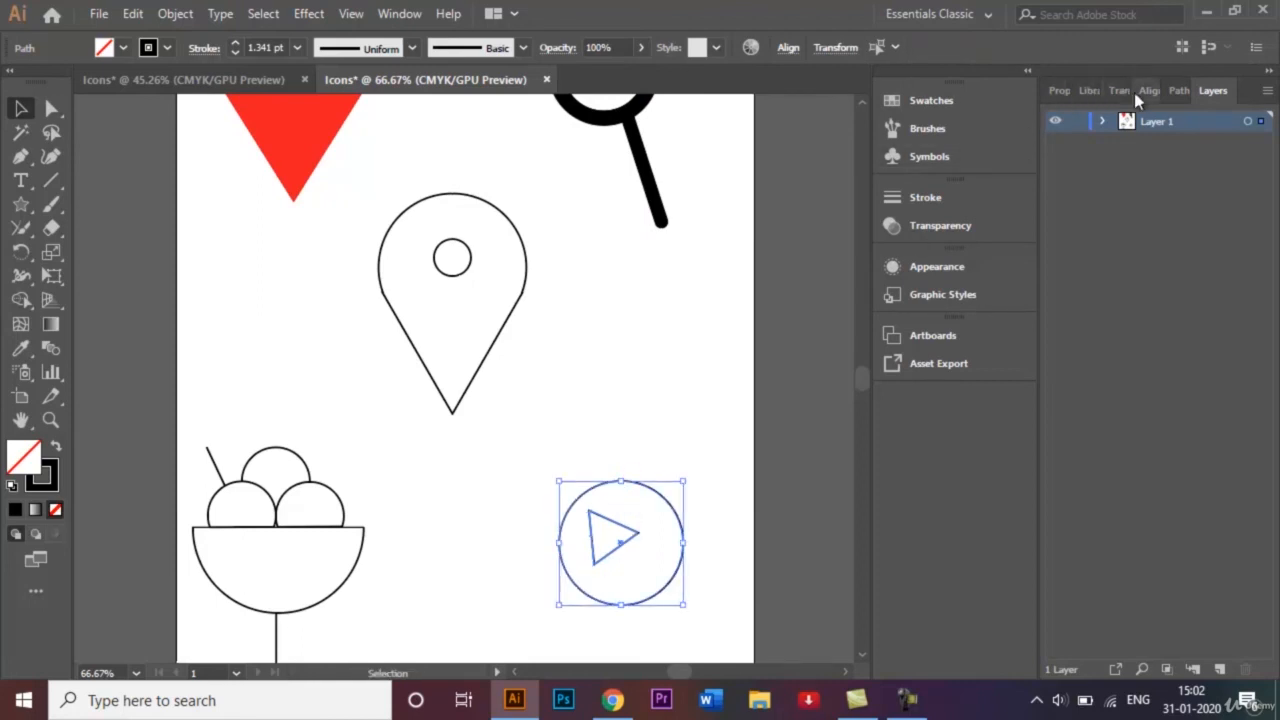
left_click(1148, 91)
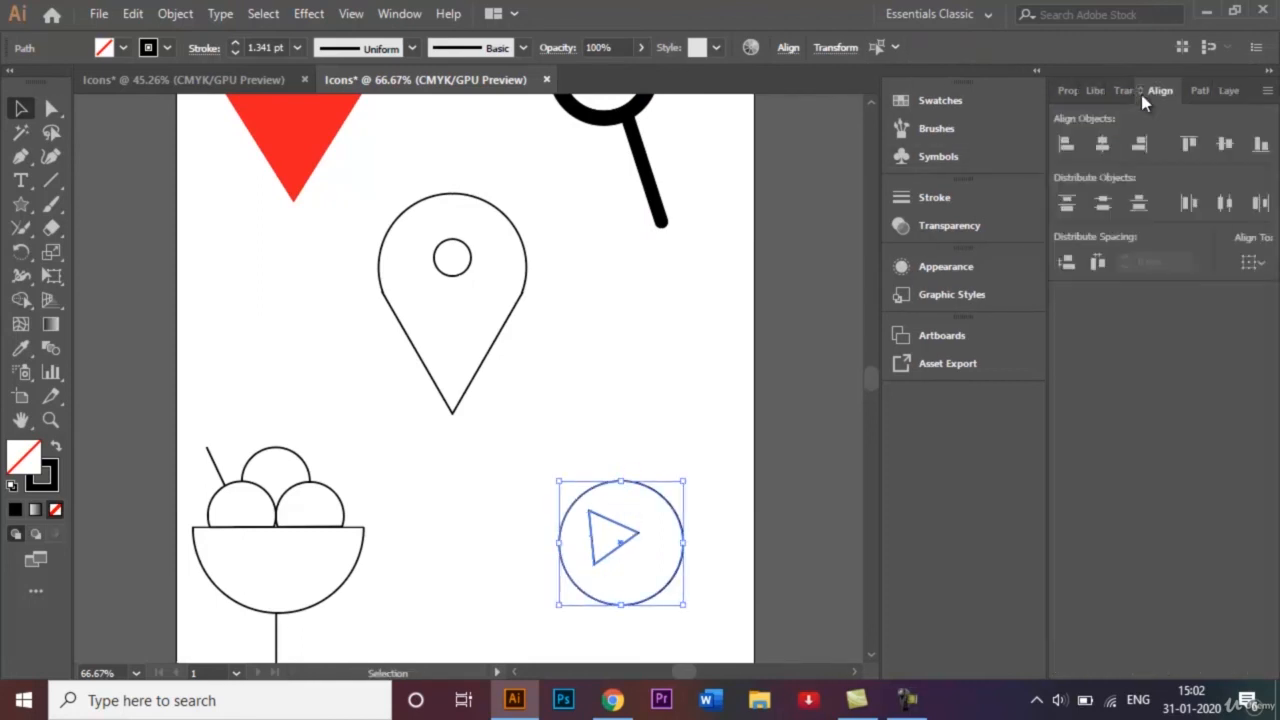
left_click(1094, 157)
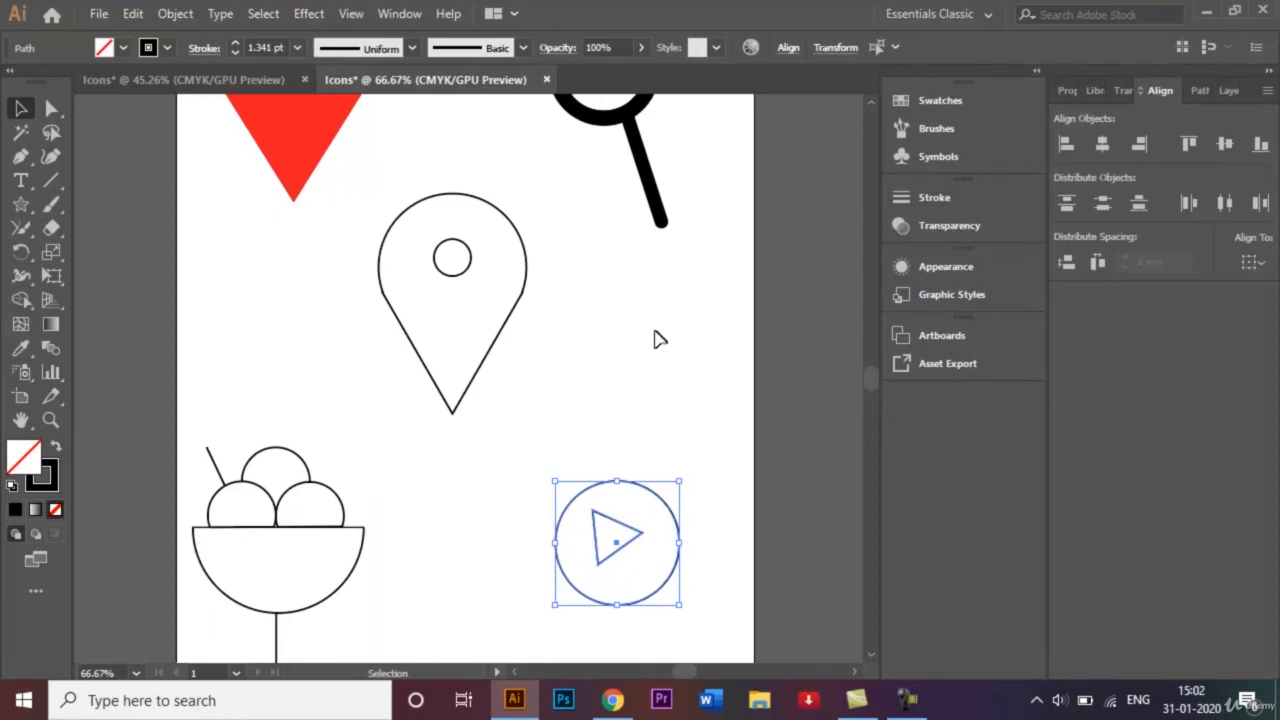
left_click(676, 377)
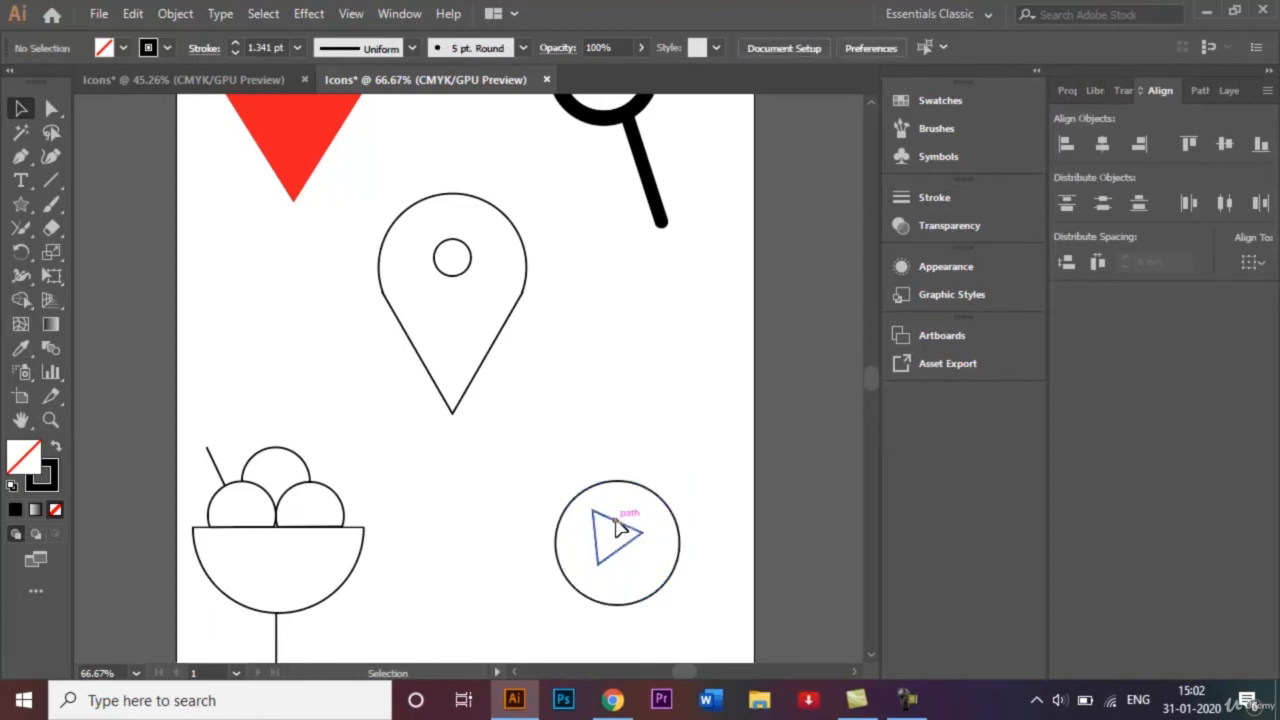
Reposition the play triangle slightly right and down, fine-tune its horizontal position so it sits visually centred in the circle, and deselect it.
left_click_drag(614, 520, 640, 524)
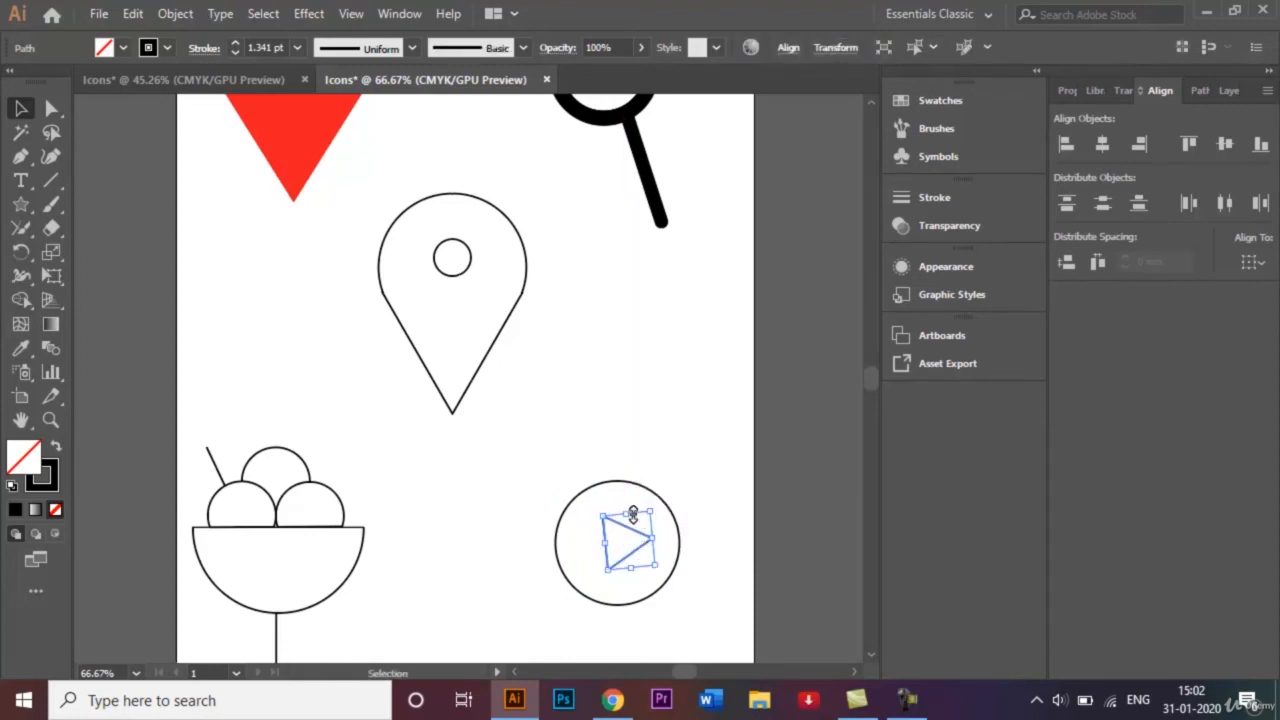
key("shift+Left")
key("Right")
key("Right")
key("Right")
key("Right")
key("Right")
key("Right")
key("Right")
key("Left")
key("Left")
left_click(595, 396)
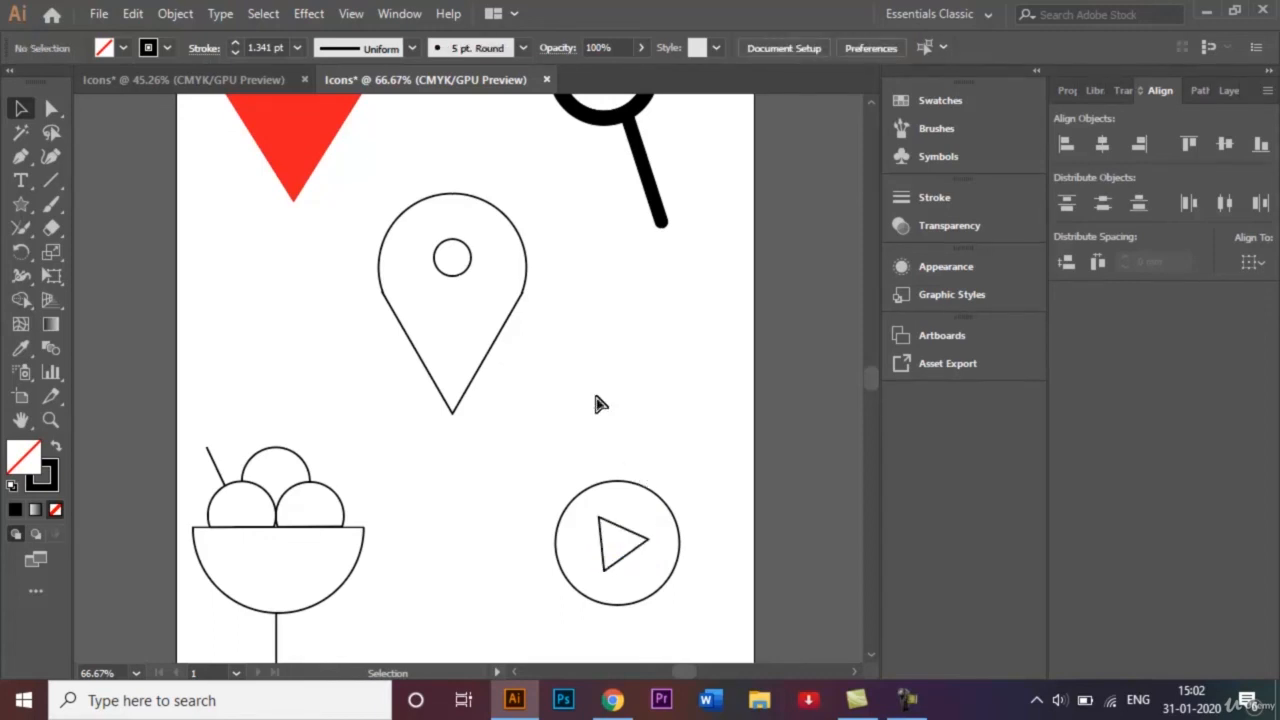
Save the finished icon page as Icons.ai in Adobe Illustrator format, accepting the default Illustrator CC options.
key("ctrl+0")
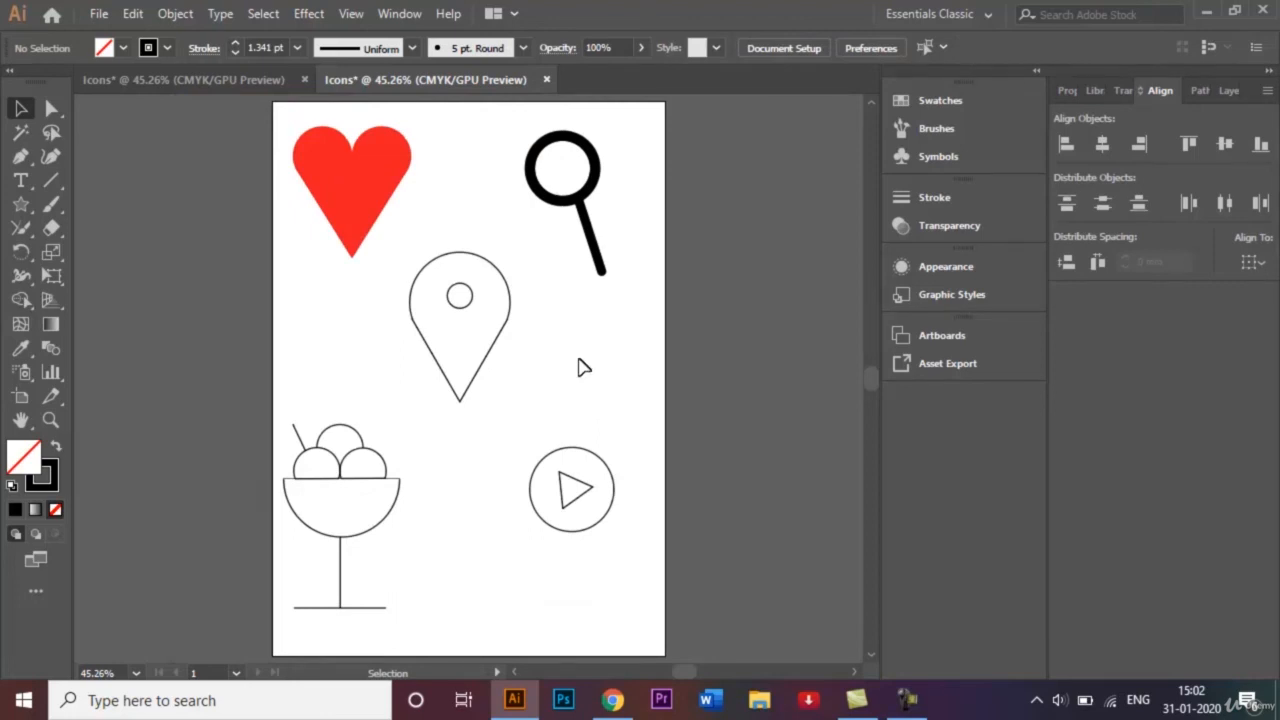
left_click(1224, 90)
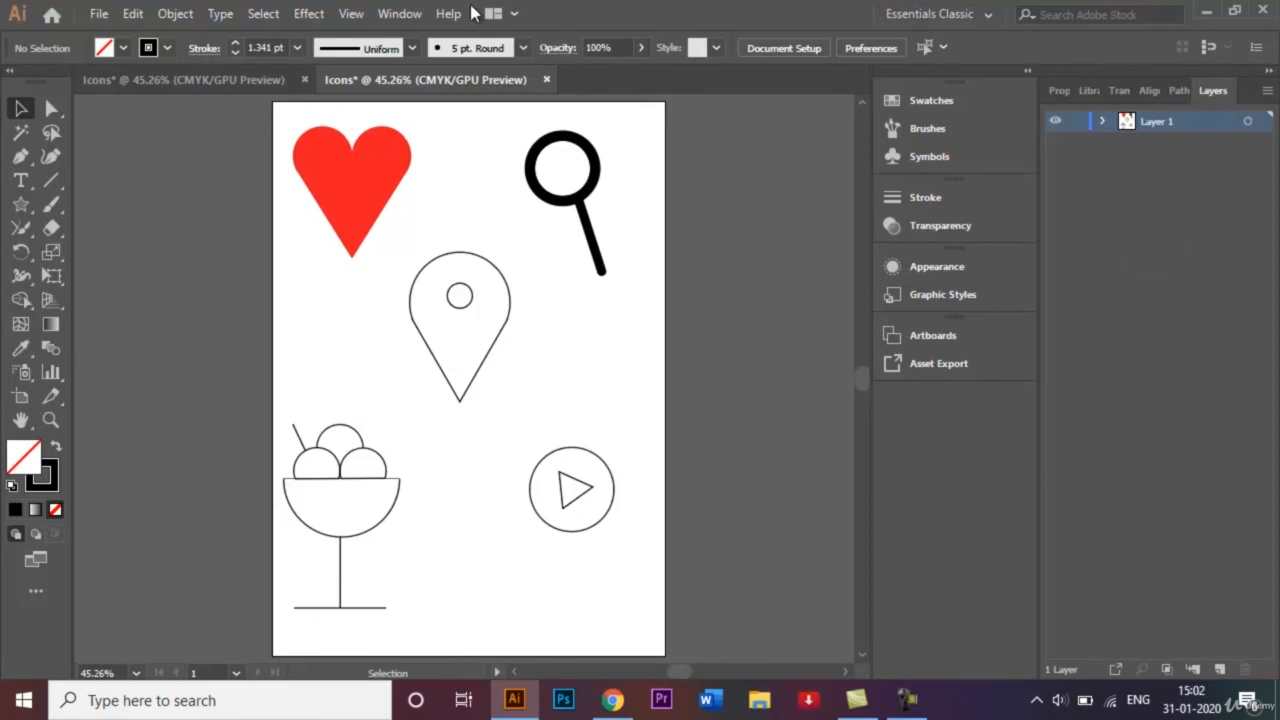
left_click(98, 17)
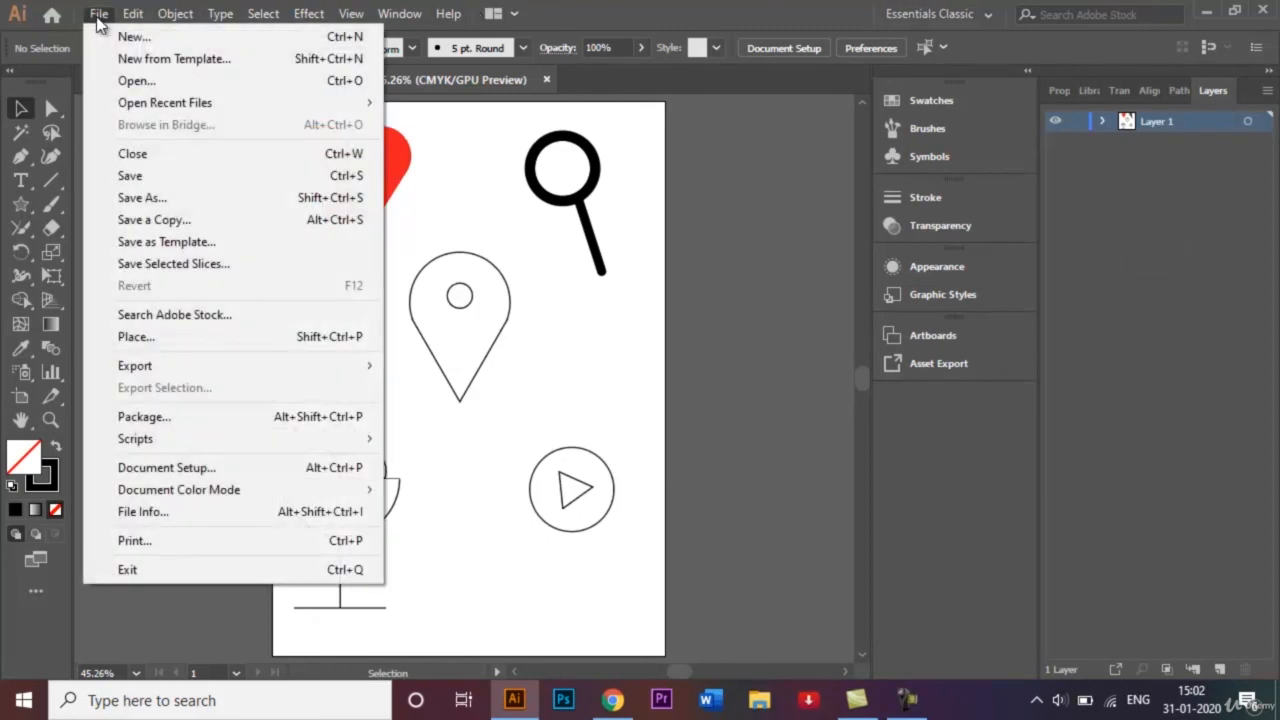
left_click(200, 195)
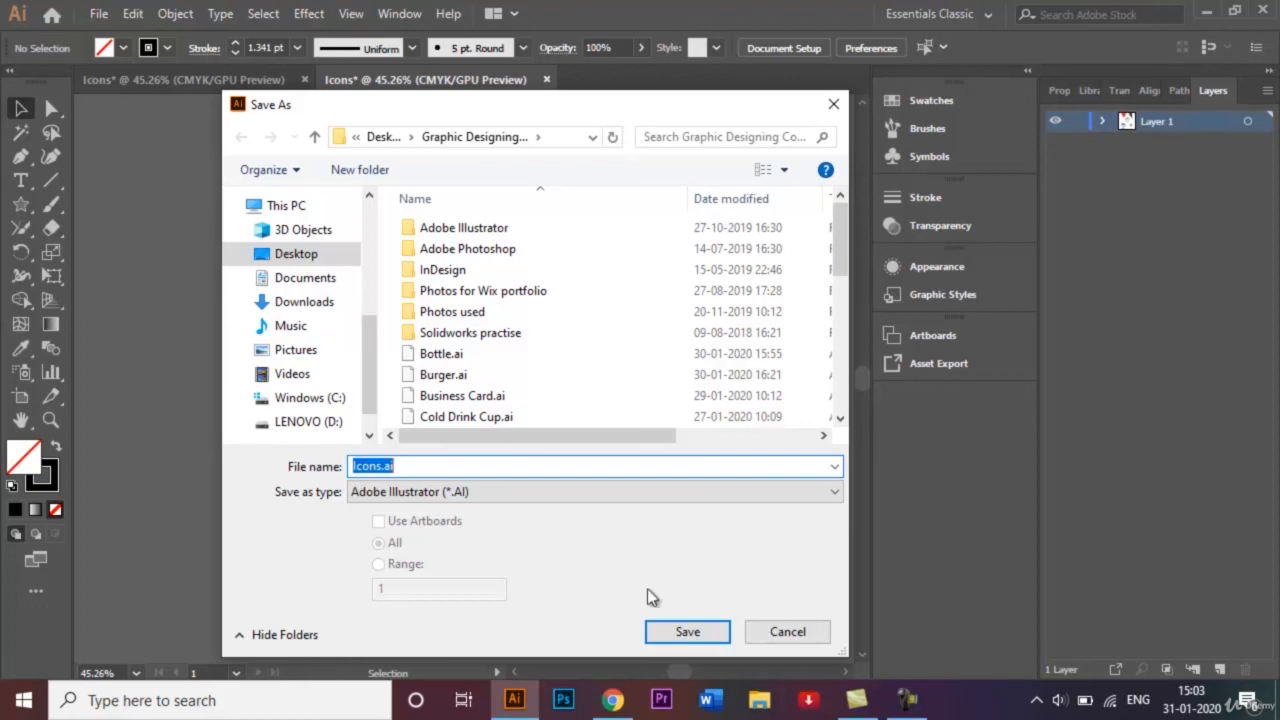
left_click(678, 630)
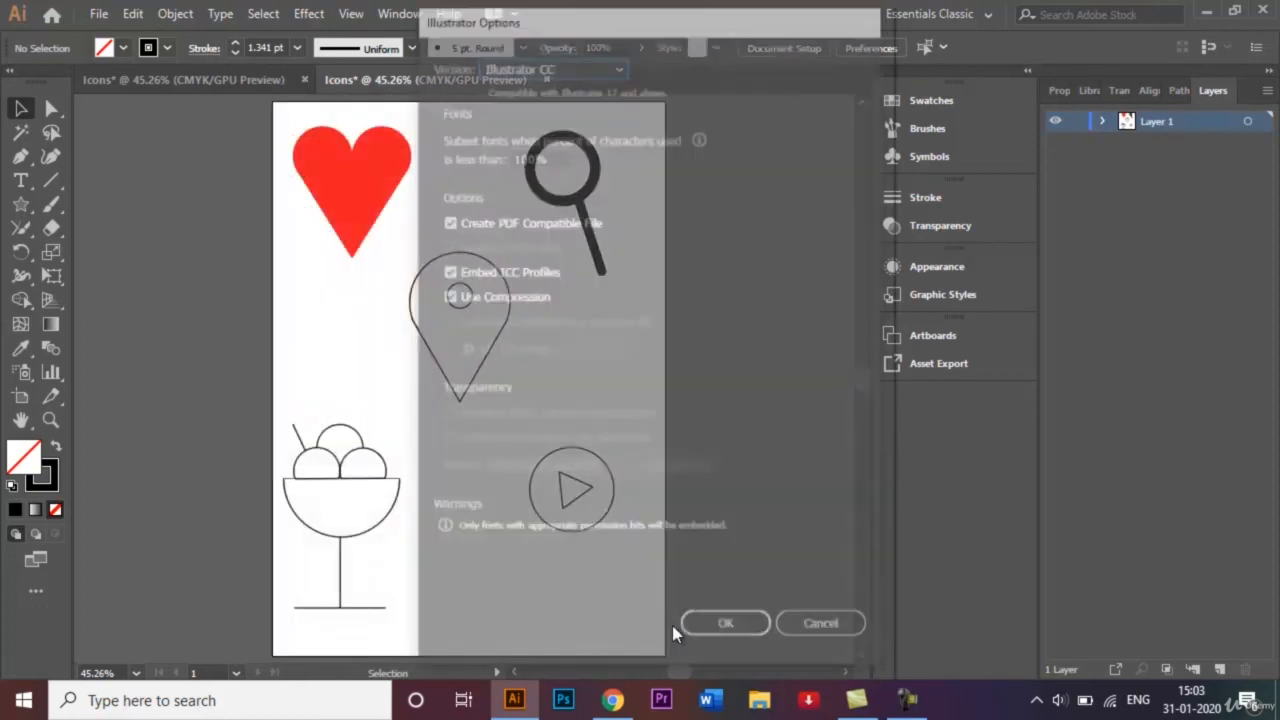
left_click(728, 630)
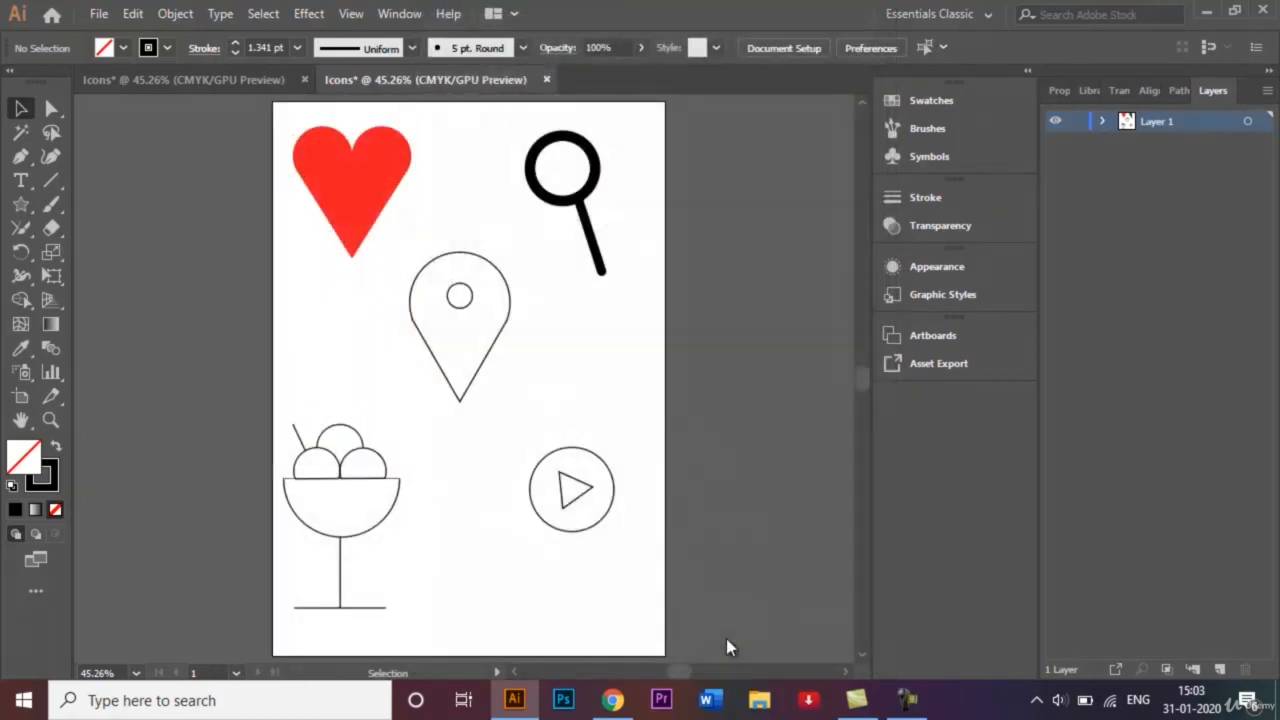